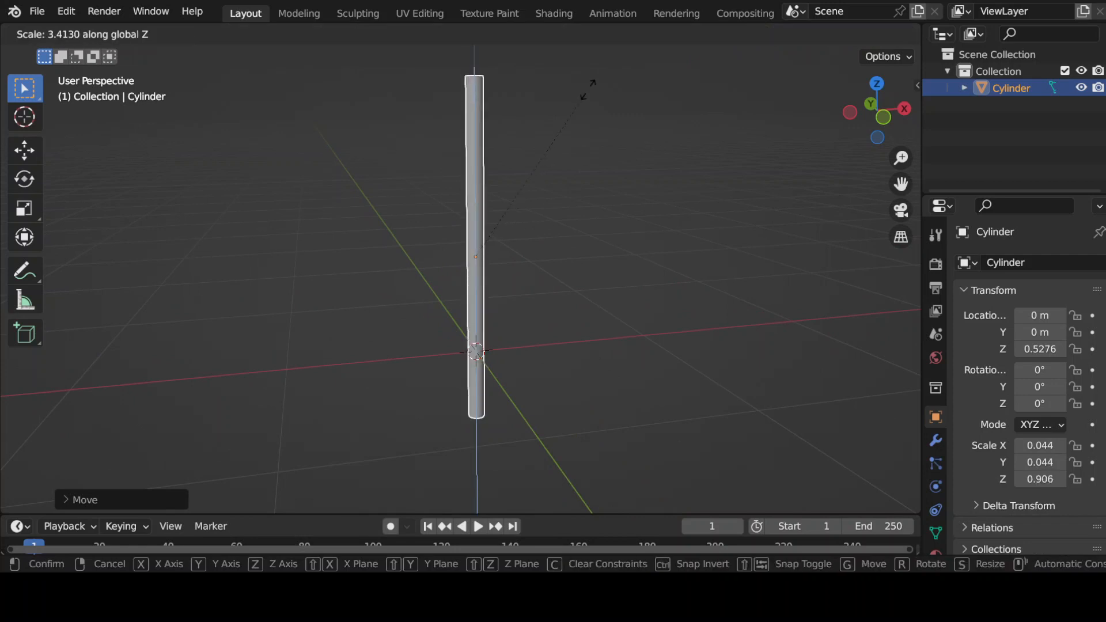
# - Stretch the cylinder along Z and raise it to about 0.897 m in Z so its base sits at the origin
pyautogui.click(578, 104)
pyautogui.press('g')
pyautogui.press('z')
pyautogui.click(583, 500)
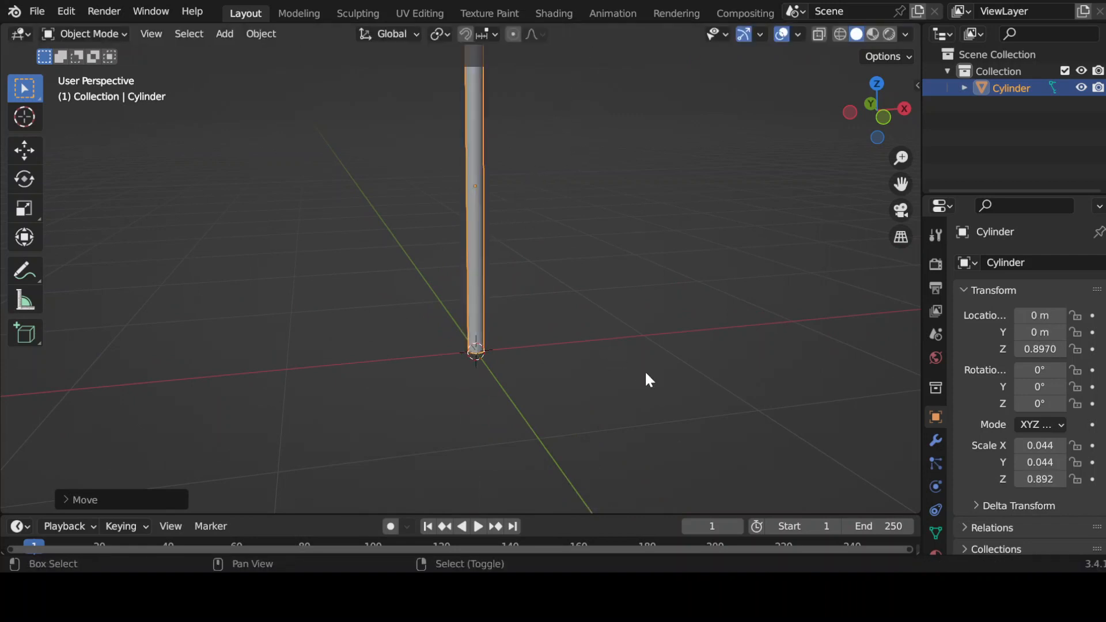
pyautogui.keyDown('shift'); pyautogui.moveTo(645, 370); pyautogui.dragTo(632, 437, button='middle'); pyautogui.keyUp('shift')
pyautogui.moveTo(599, 365); pyautogui.dragTo(600, 342, button='middle')
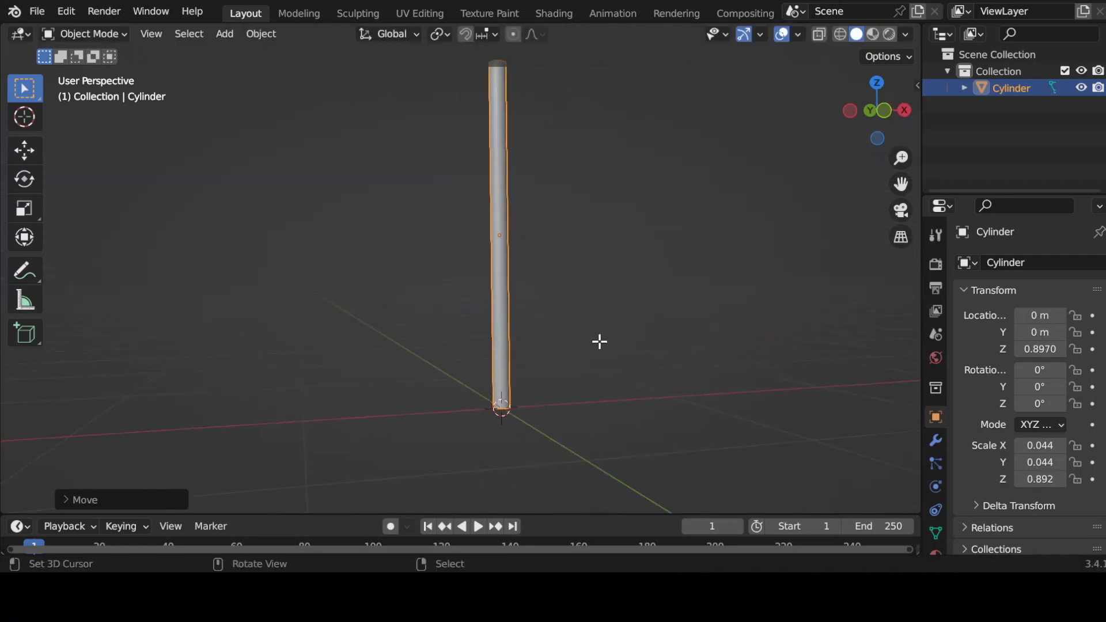
# - Cut six evenly spaced horizontal edge loops along the cylinder's length without sliding them
pyautogui.press('Tab')
pyautogui.hotkey('ctrl', 'r')
pyautogui.scroll(4, 531, 256)
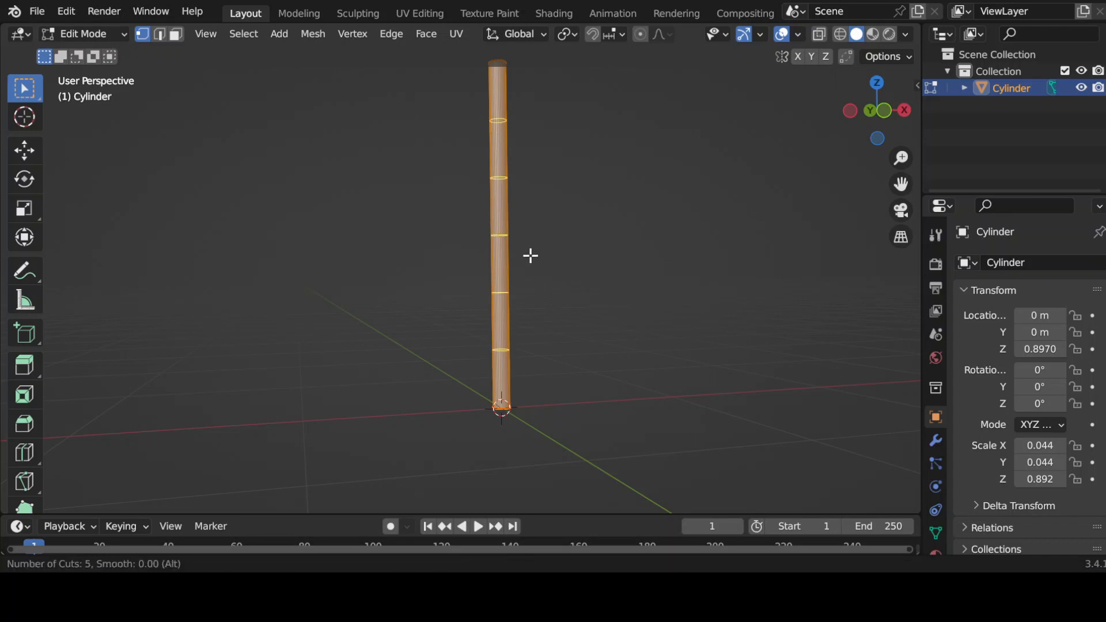
pyautogui.click(531, 256)
pyautogui.rightClick(526, 248)
pyautogui.click(716, 173)
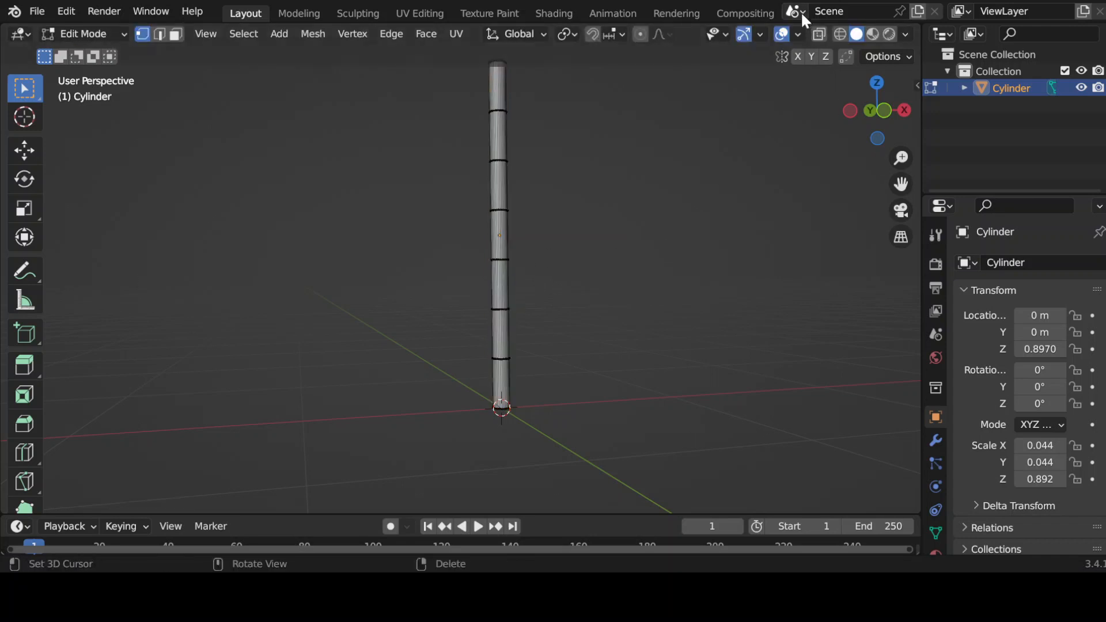
# - Select the faces of the second, fourth and sixth bands of the cylinder, extrude them and scale them up about 1.25 times
pyautogui.hotkey('shift', 'z')
pyautogui.press('3')
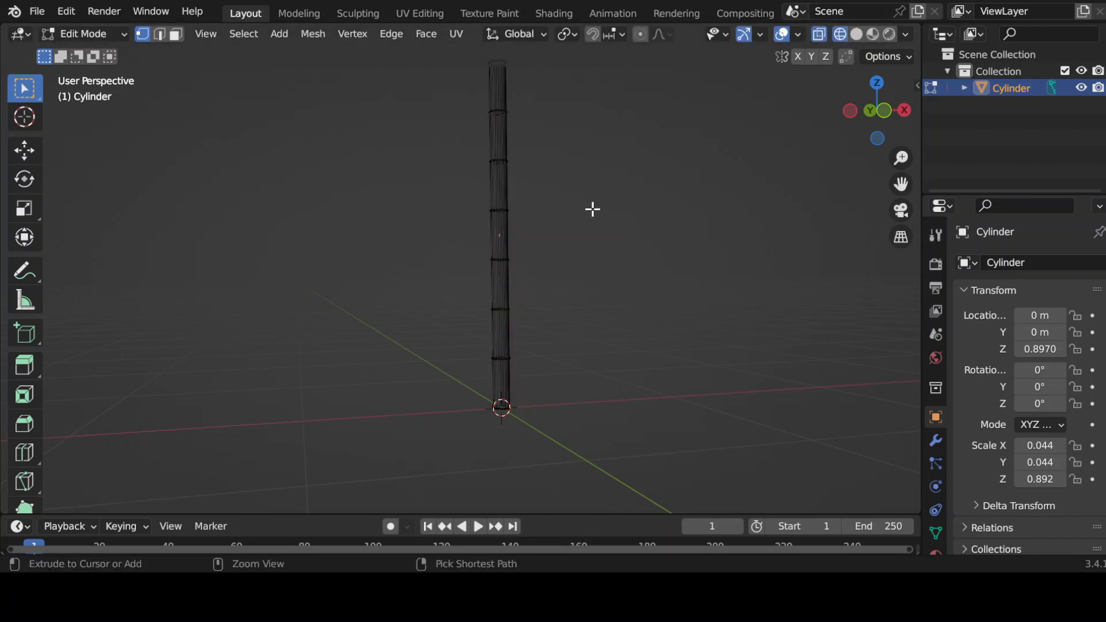
pyautogui.moveTo(463, 325); pyautogui.dragTo(536, 364)
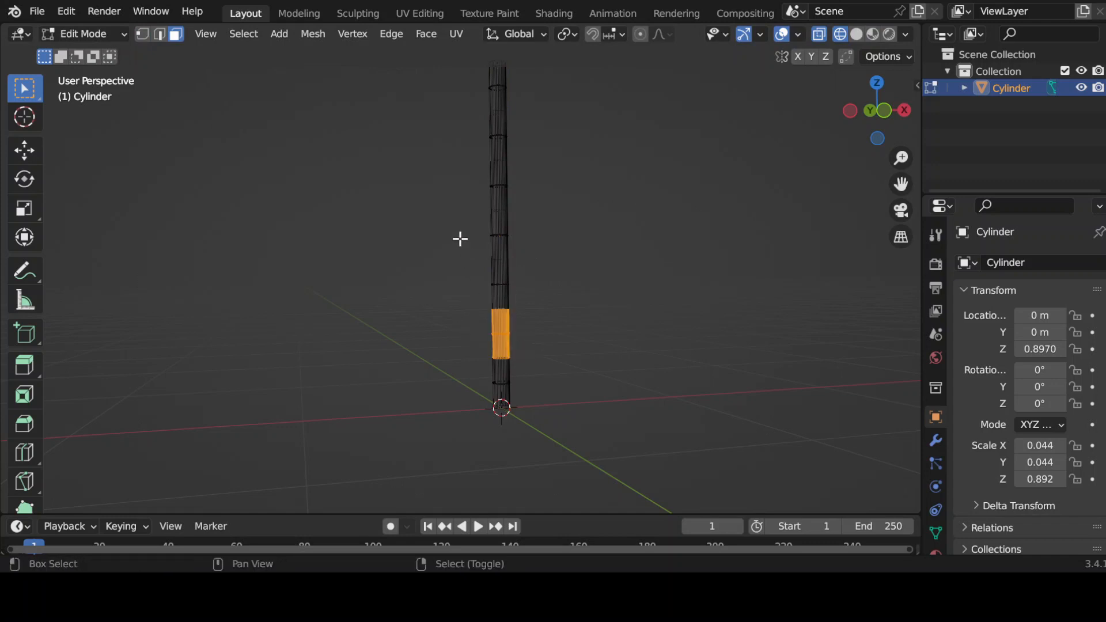
pyautogui.keyDown('shift'); pyautogui.moveTo(456, 219); pyautogui.dragTo(548, 249); pyautogui.keyUp('shift')
pyautogui.keyDown('shift'); pyautogui.moveTo(466, 326); pyautogui.dragTo(537, 338); pyautogui.keyUp('shift')
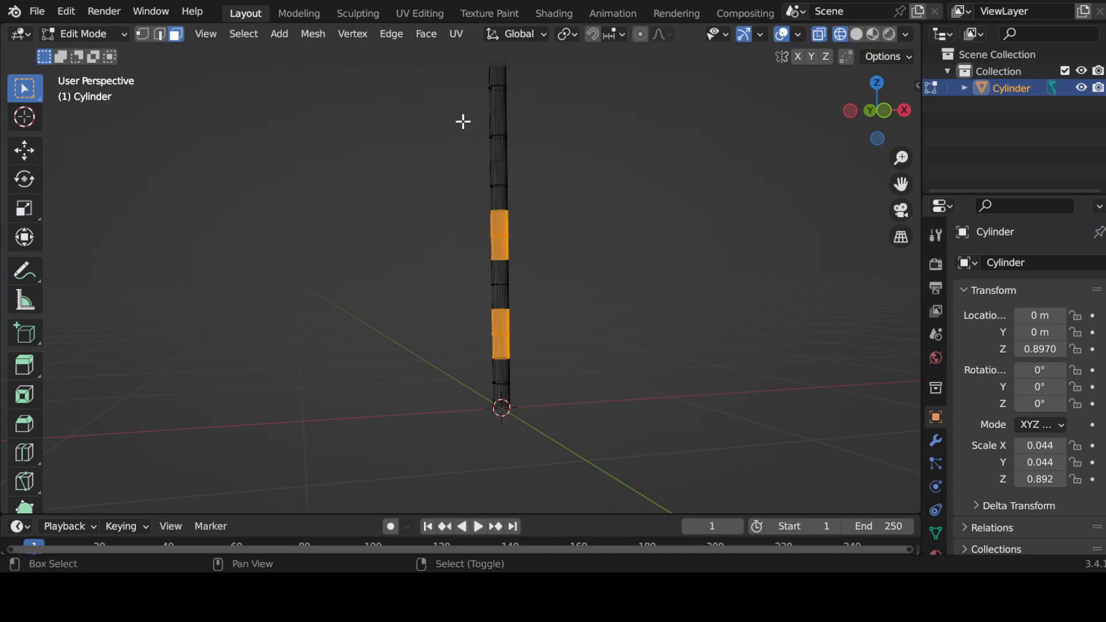
pyautogui.keyDown('shift'); pyautogui.moveTo(463, 121); pyautogui.dragTo(541, 164); pyautogui.keyUp('shift')
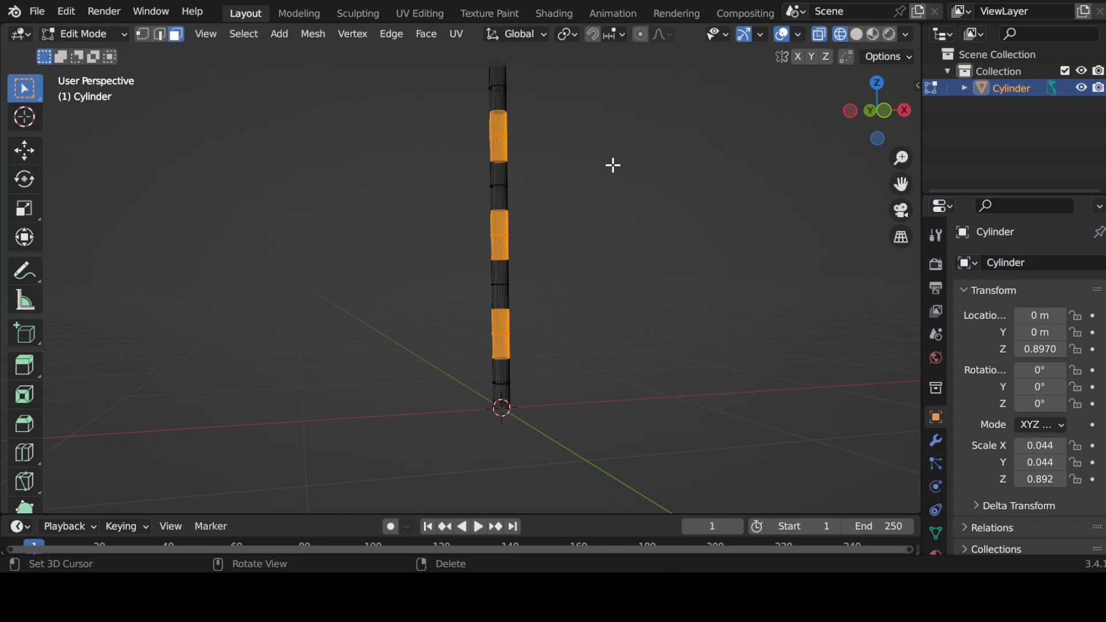
pyautogui.press('s')
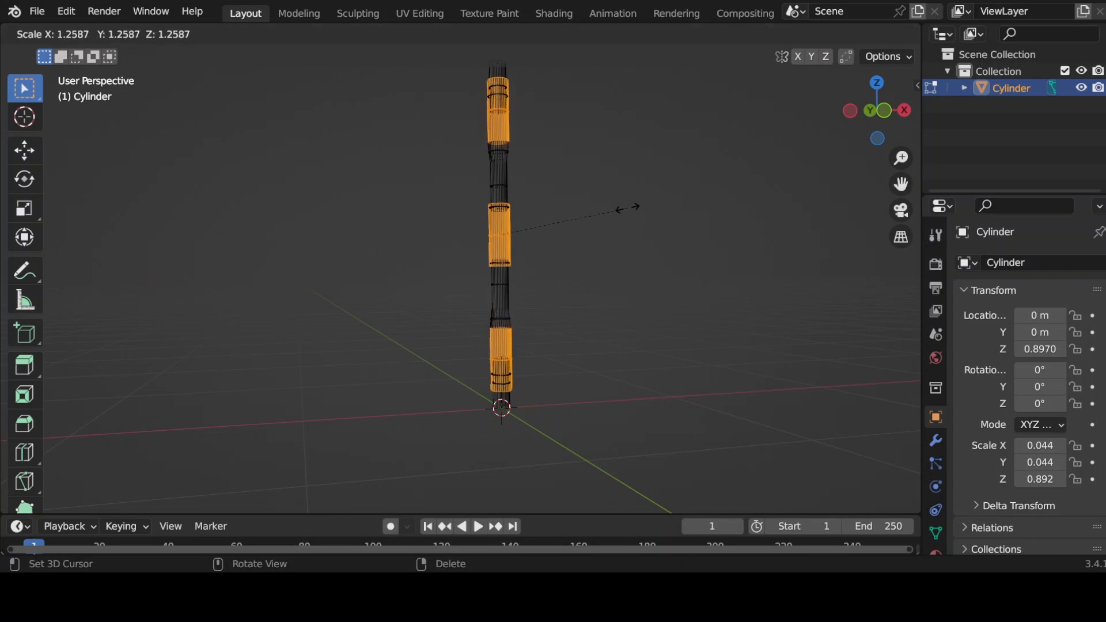
pyautogui.click(622, 199)
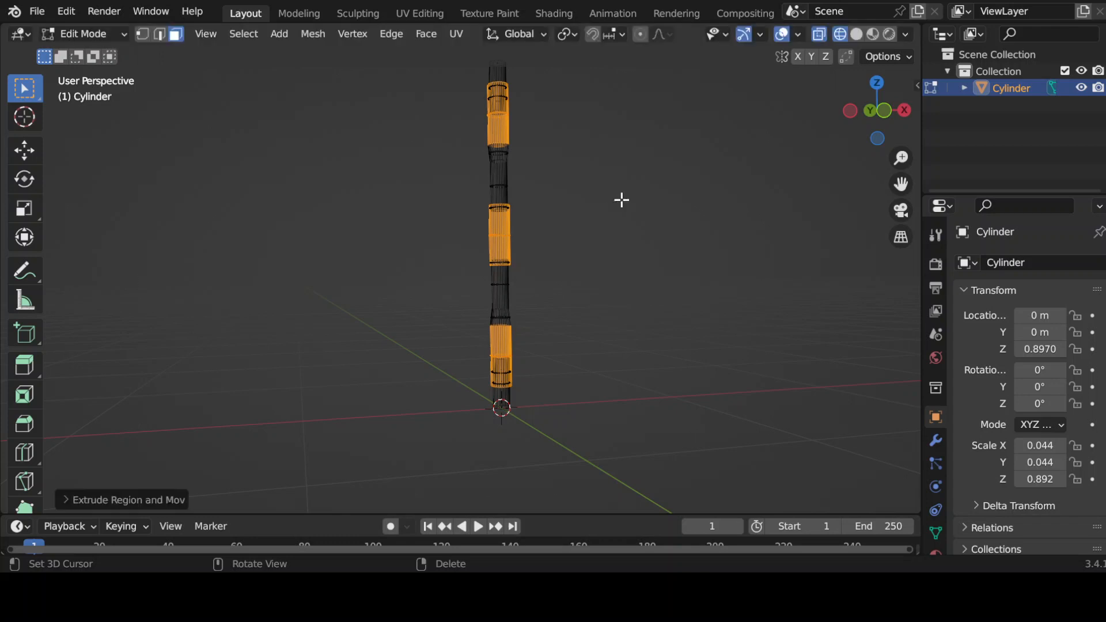
# - Separate the three extruded bands into their own object and return to Object Mode
pyautogui.press('p')
pyautogui.click(621, 200)
pyautogui.press('Tab')
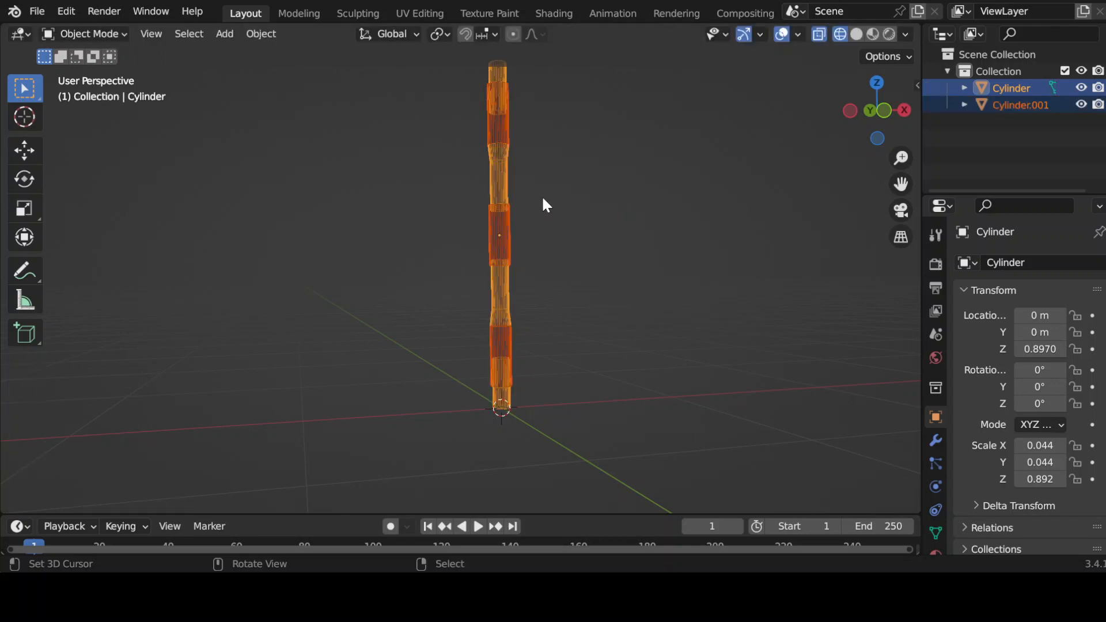
# - Add a new material to the separated bands with an orange viewport display colour and a viewport metallic value of 1.000
pyautogui.click(505, 220)
pyautogui.scroll(-2, 933, 531)
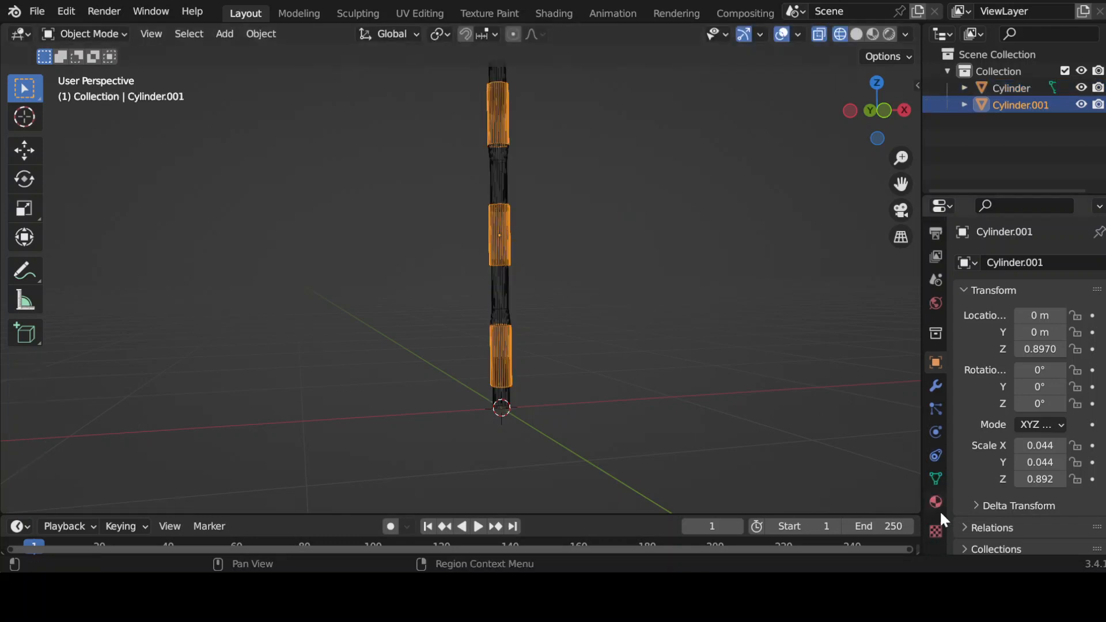
pyautogui.click(937, 504)
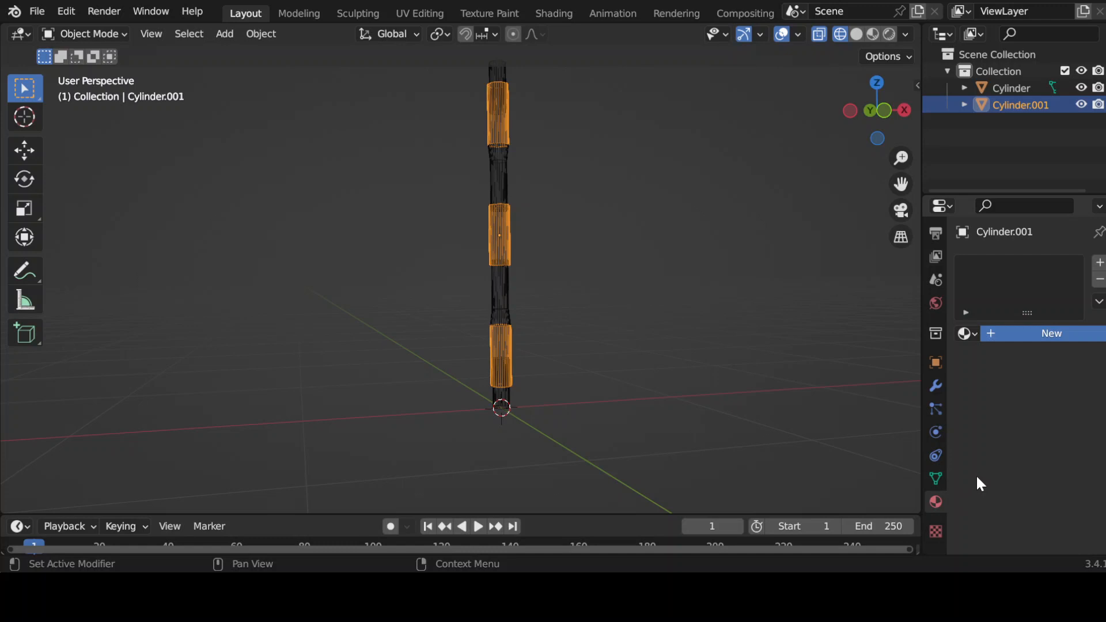
pyautogui.scroll(-7, 972, 478)
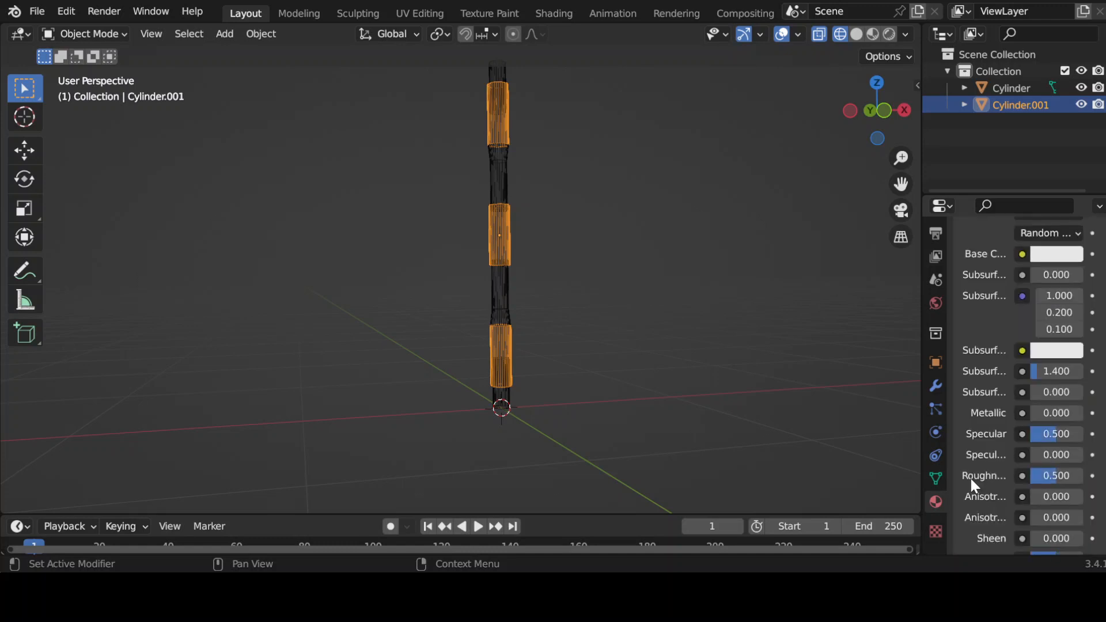
pyautogui.scroll(-5, 970, 477)
pyautogui.scroll(-10, 967, 479)
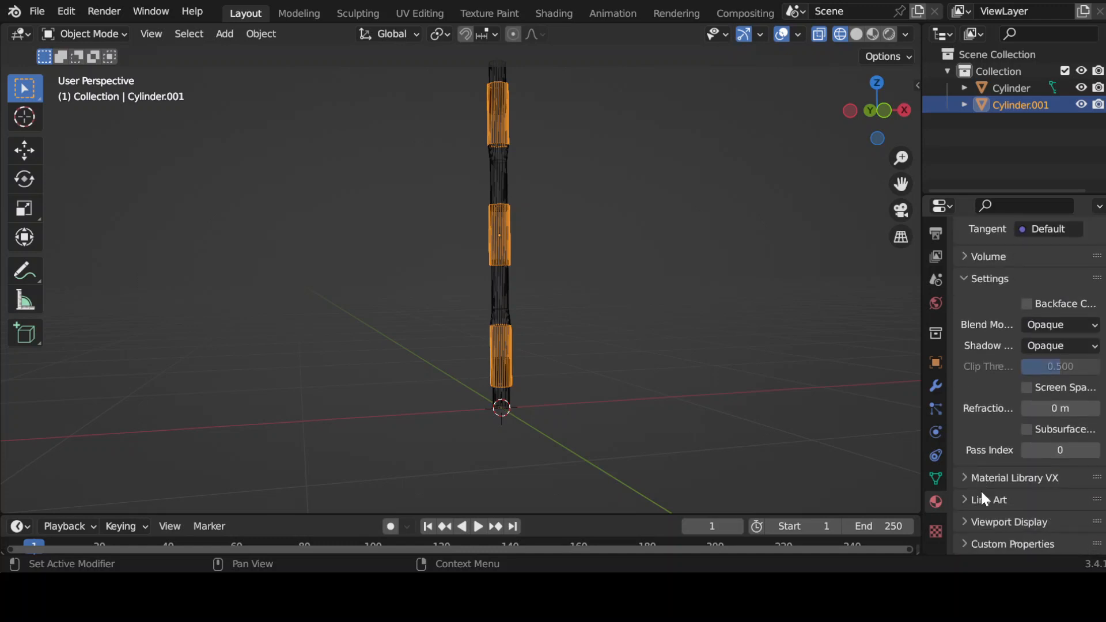
pyautogui.click(988, 519)
pyautogui.scroll(-3, 1008, 514)
pyautogui.click(1057, 483)
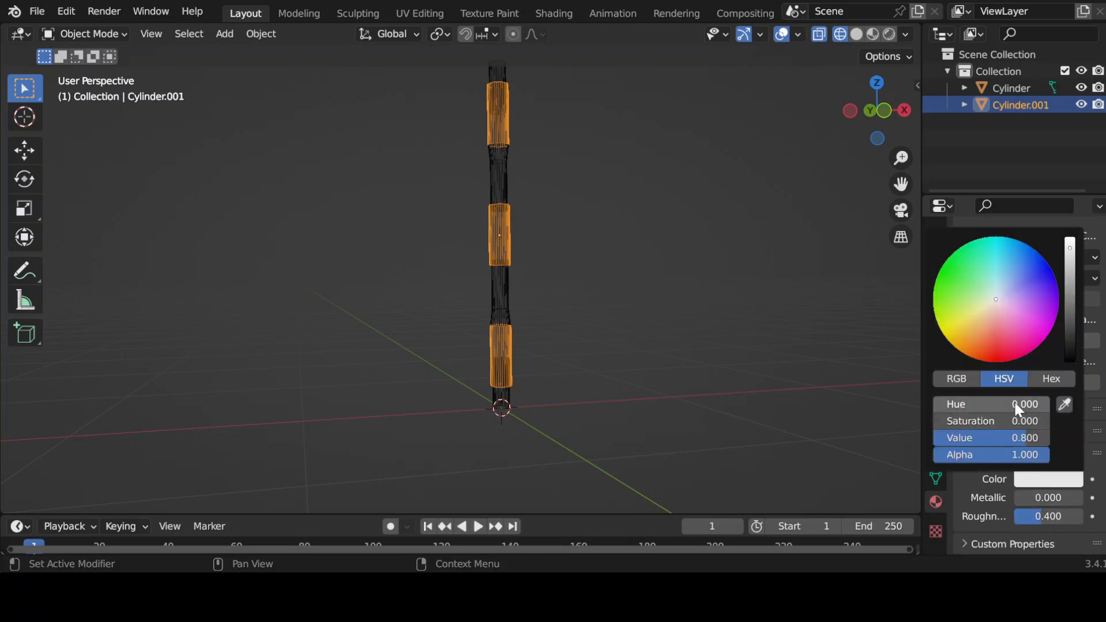
pyautogui.click(976, 353)
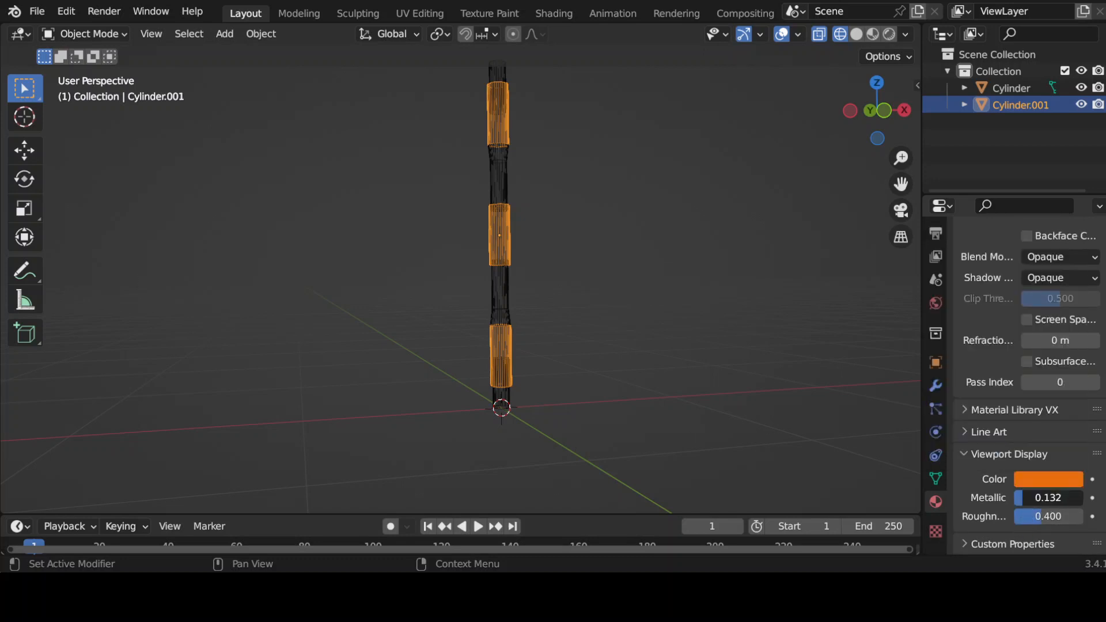
pyautogui.moveTo(1048, 498); pyautogui.dragTo(1066, 498)
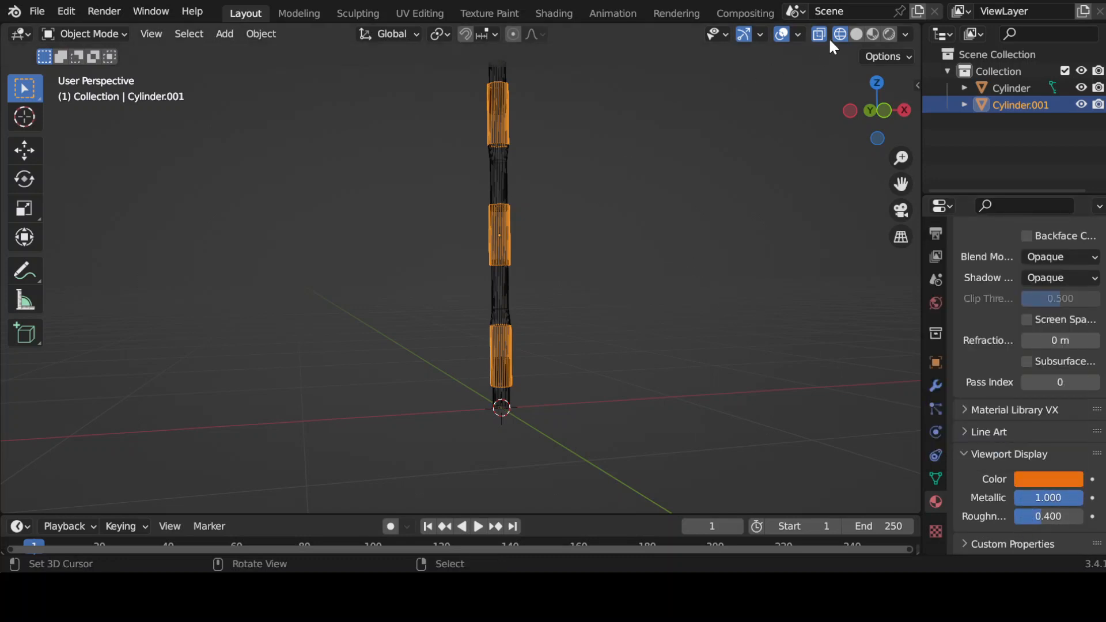
# - Show the model in solid shading and change the bands' viewport display colour to golden yellow
pyautogui.click(858, 35)
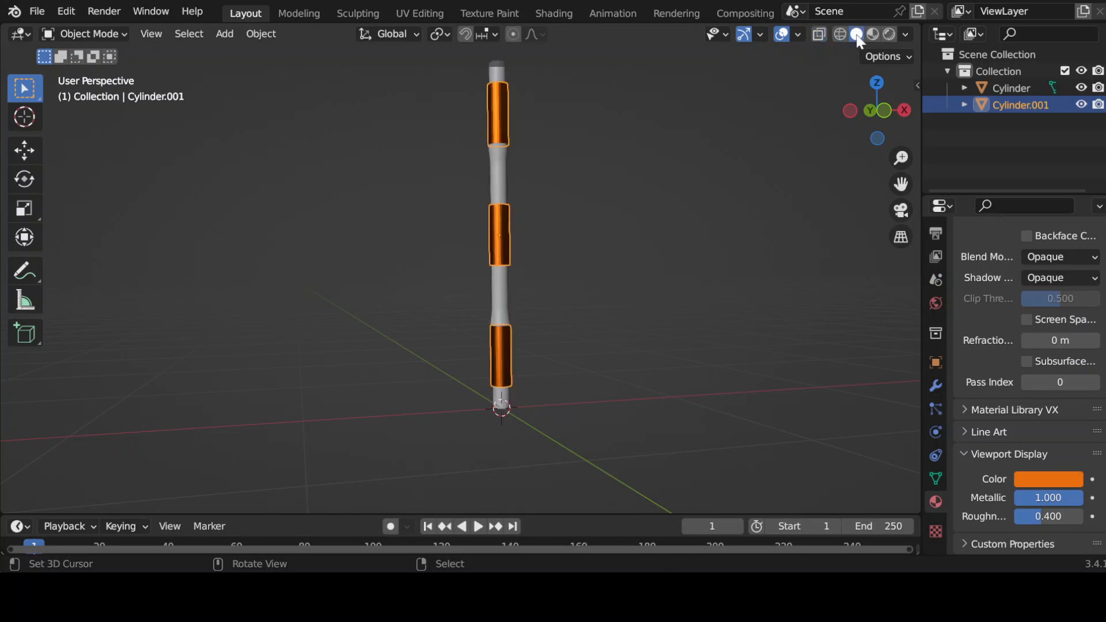
pyautogui.click(1046, 480)
pyautogui.moveTo(988, 358); pyautogui.dragTo(947, 338)
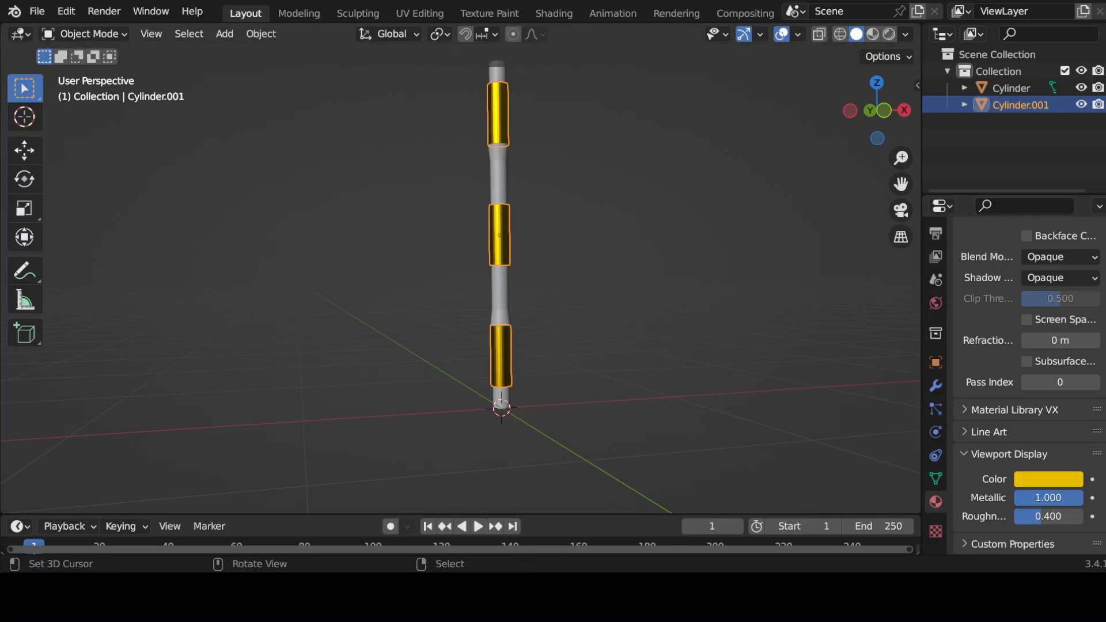
# - Add a new material to the shaft with a light grey viewport display colour and a viewport metallic value of 1.000
pyautogui.rightClick(500, 291)
pyautogui.click(1009, 334)
pyautogui.scroll(-4, 1044, 490)
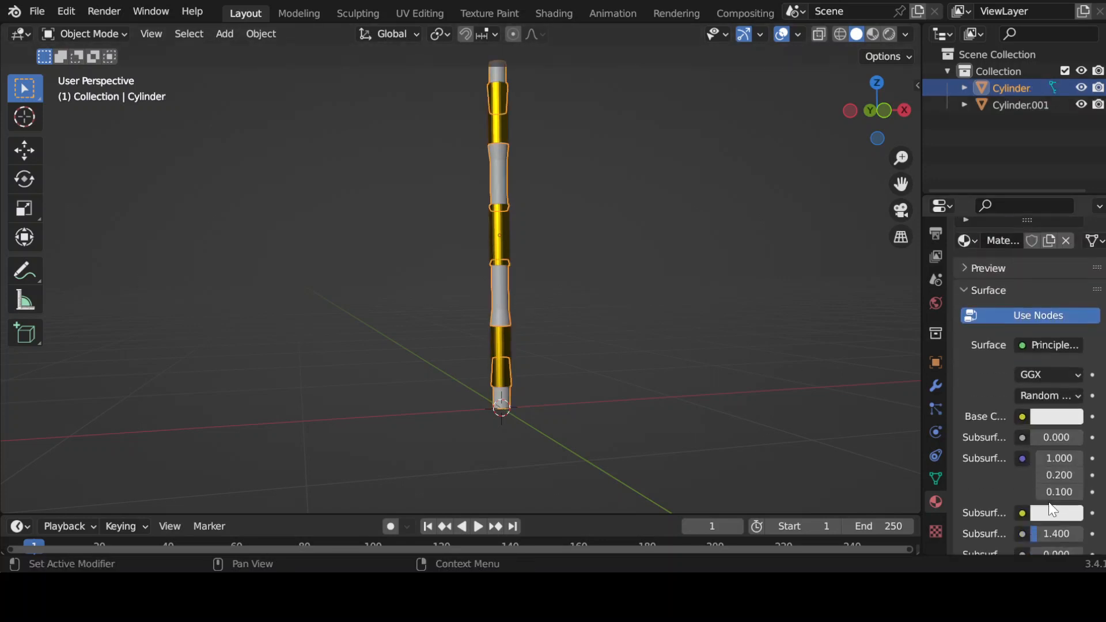
pyautogui.scroll(-10, 1052, 509)
pyautogui.click(1042, 490)
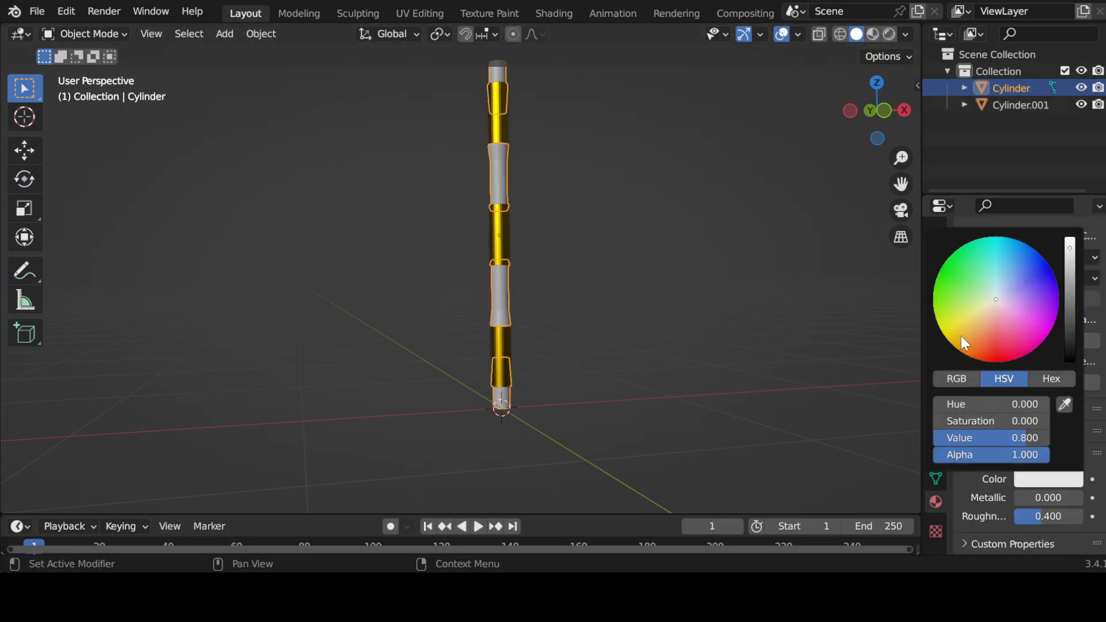
pyautogui.scroll(-5, 980, 340)
pyautogui.moveTo(1039, 499); pyautogui.dragTo(1095, 499)
# - With shaft and bands both in Edit Mode, extrude the shaft's bottom face about 0.02 m and scale it wider
pyautogui.moveTo(817, 386)
pyautogui.mouseDown(button='middle')
pyautogui.moveTo(803, 390)
pyautogui.moveTo(818, 372)
pyautogui.mouseUp(button='middle')
pyautogui.click(507, 363)
pyautogui.click(504, 398)
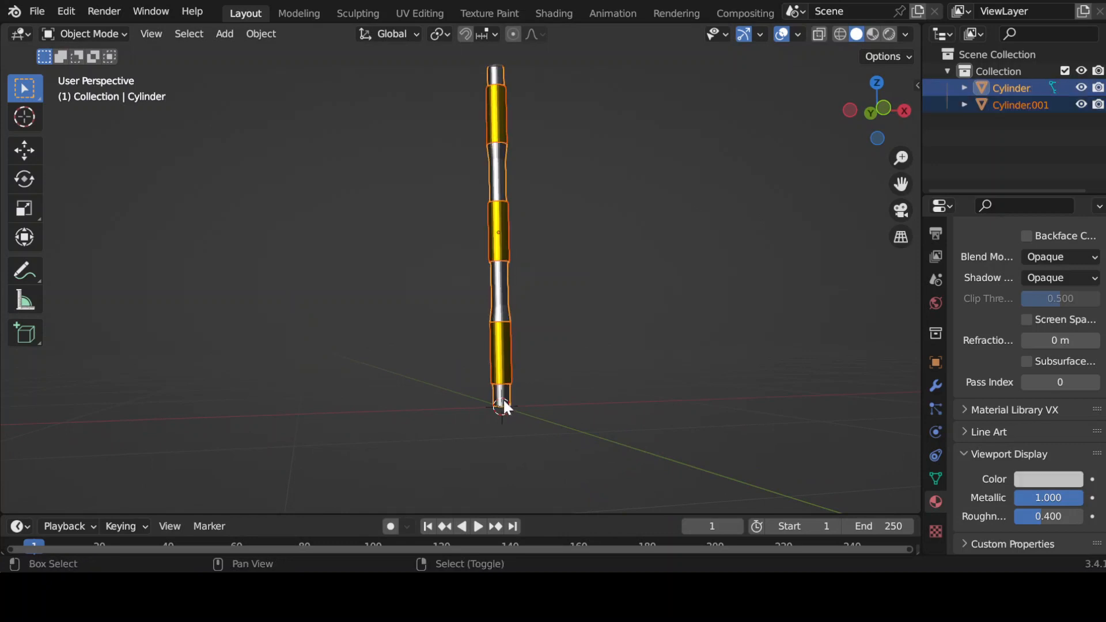
pyautogui.moveTo(503, 398); pyautogui.dragTo(554, 406, button='middle')
pyautogui.press('Tab')
pyautogui.keyDown('shift'); pyautogui.rightClick(511, 341); pyautogui.keyUp('shift')
pyautogui.press('e')
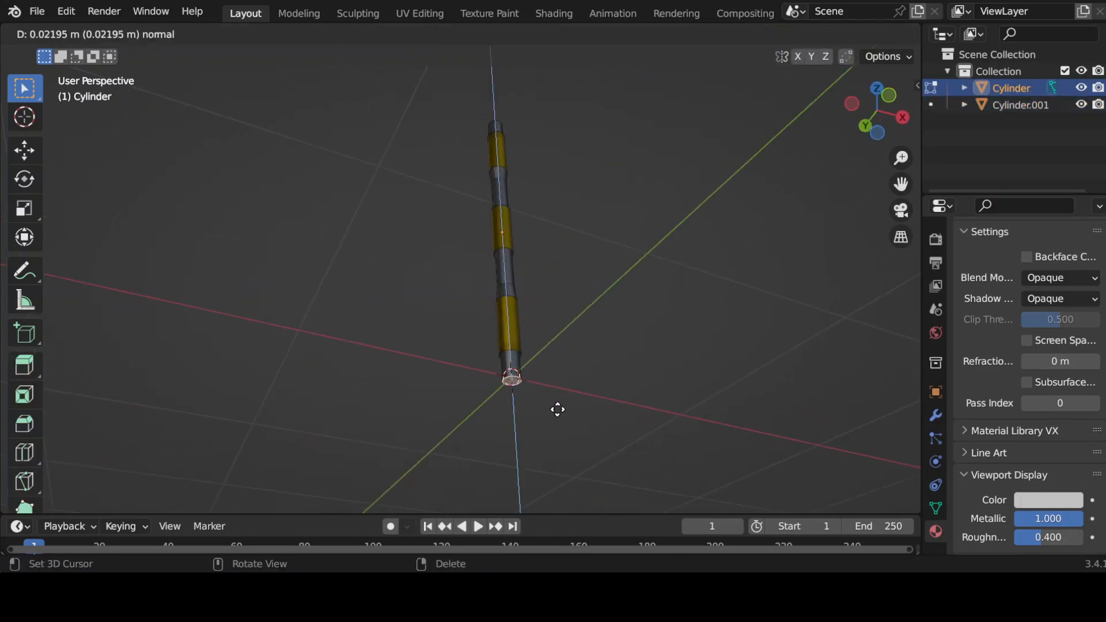
pyautogui.click(564, 410)
pyautogui.press('s')
pyautogui.click(634, 397)
# - Extrude the flared bottom face two more times, scaling the last extrusion down to a pointed tip
pyautogui.press('e')
pyautogui.click(633, 403)
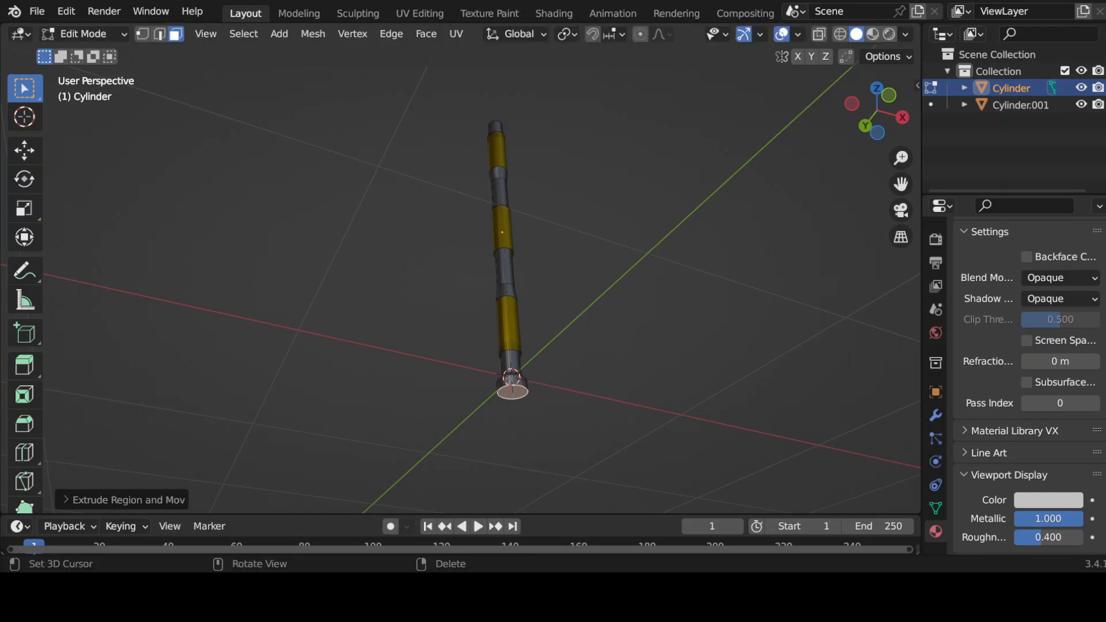
pyautogui.press('s')
pyautogui.click(617, 409)
pyautogui.press('e')
pyautogui.click(618, 417)
pyautogui.press('s')
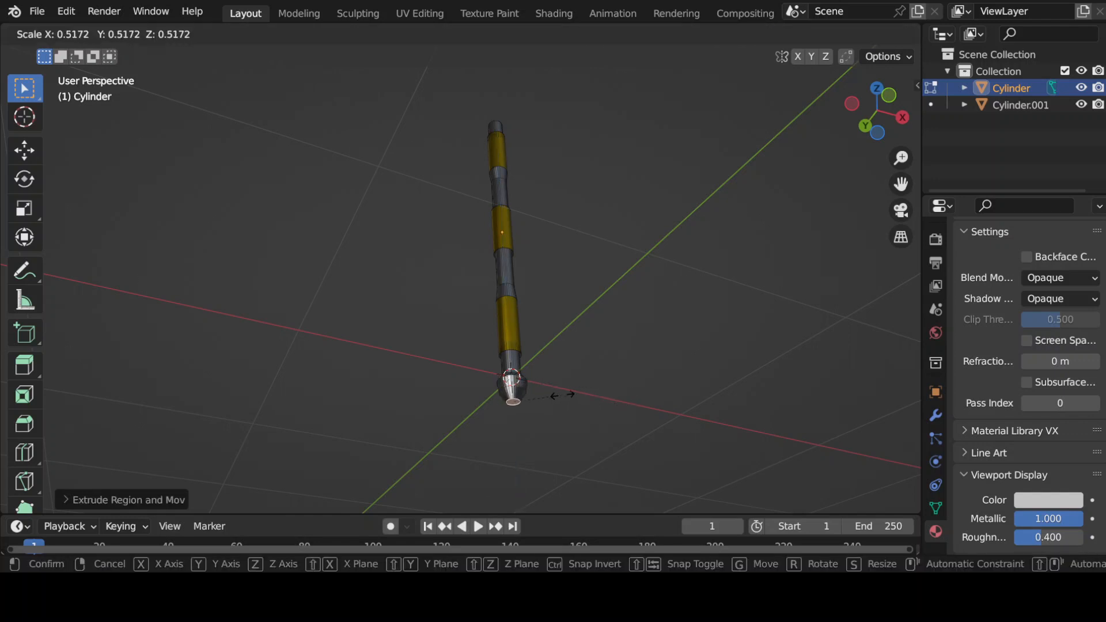
pyautogui.click(557, 395)
pyautogui.press('s')
pyautogui.click(519, 402)
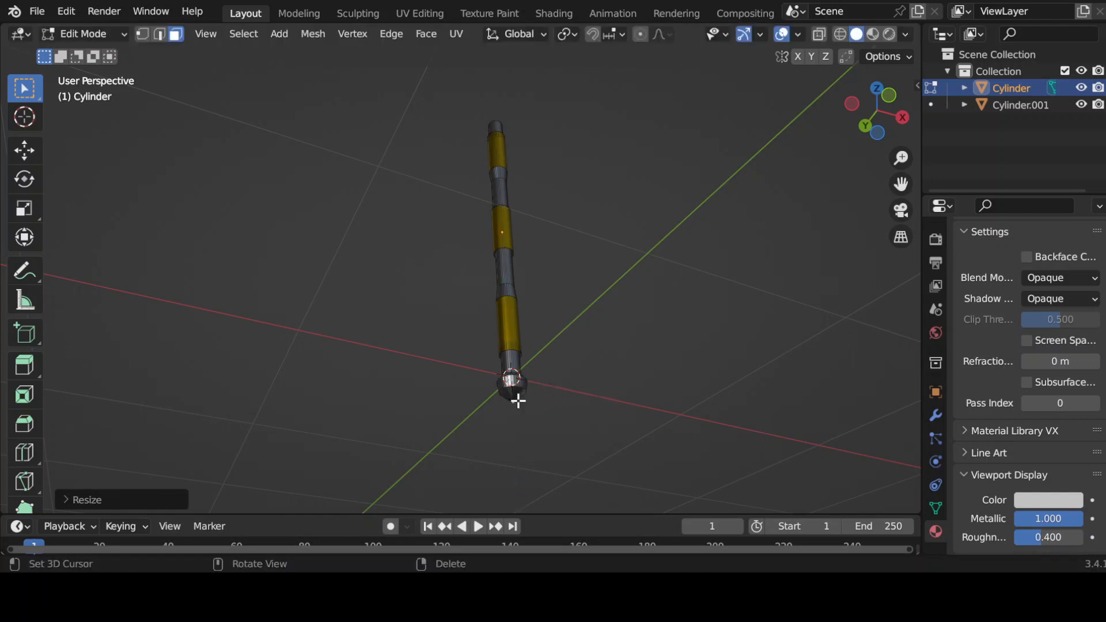
pyautogui.moveTo(585, 352); pyautogui.dragTo(596, 405, button='middle')
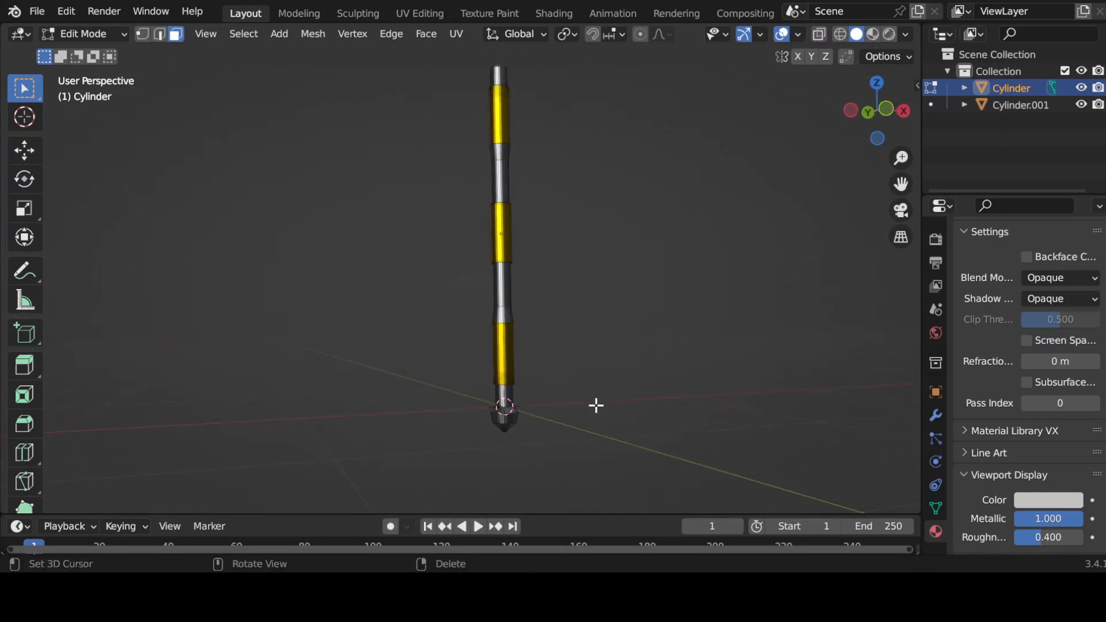
# - Join the shaft and the golden bands into a single object
pyautogui.press('Tab')
pyautogui.keyDown('shift'); pyautogui.click(514, 349); pyautogui.keyUp('shift')
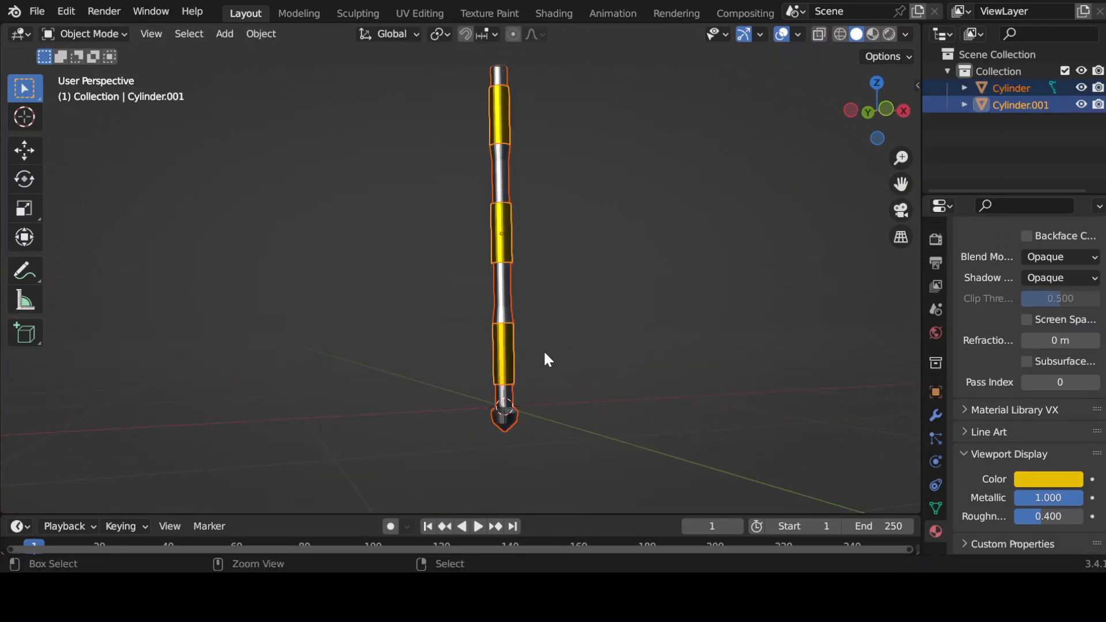
pyautogui.hotkey('ctrl', 'j')
pyautogui.moveTo(559, 315); pyautogui.dragTo(704, 465, button='middle')
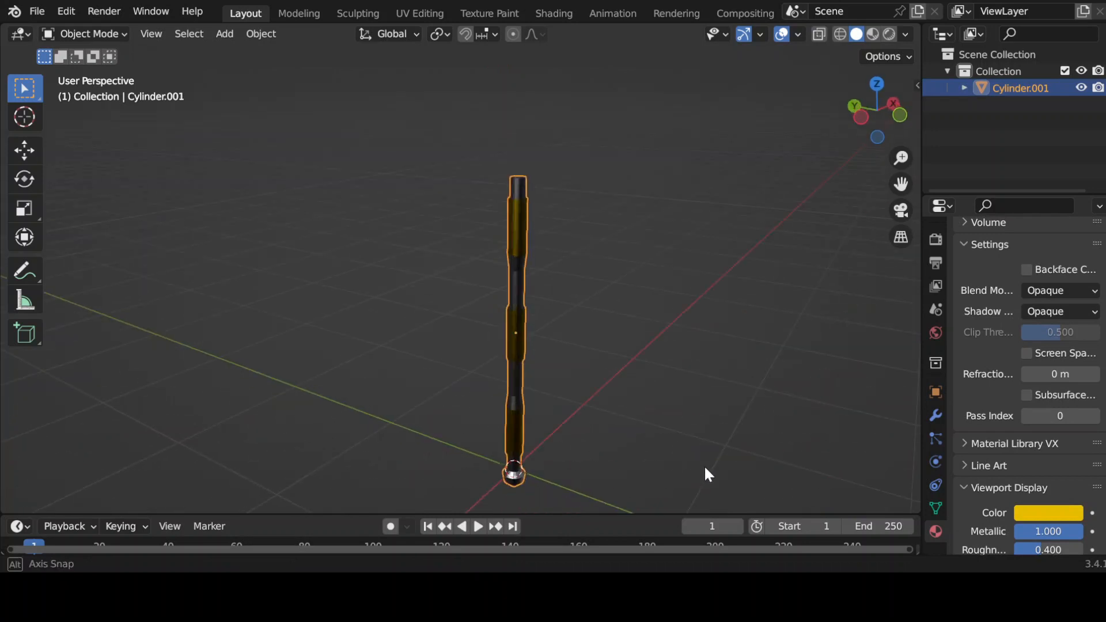
# - Extrude the shaft's top face upward to lengthen the upper end of the staff
pyautogui.click(630, 361)
pyautogui.moveTo(630, 361); pyautogui.dragTo(556, 287, button='middle')
pyautogui.rightClick(524, 214)
pyautogui.press('Tab')
pyautogui.scroll(1, 556, 285)
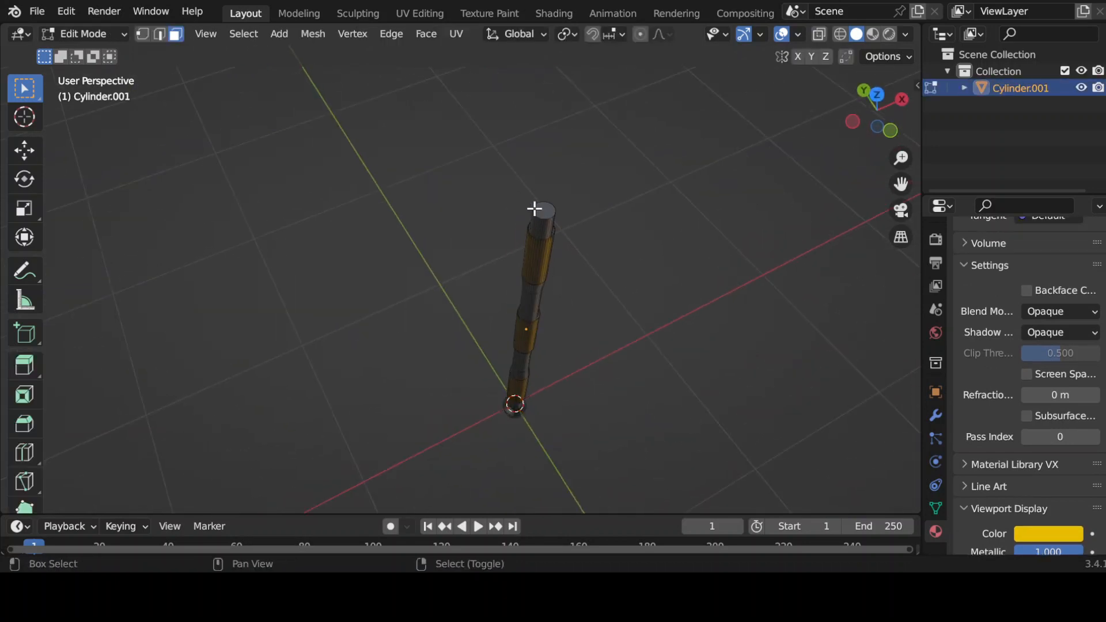
pyautogui.keyDown('shift'); pyautogui.rightClick(543, 212); pyautogui.keyUp('shift')
pyautogui.moveTo(543, 211); pyautogui.dragTo(570, 220, button='middle')
pyautogui.press('e')
pyautogui.click(588, 231)
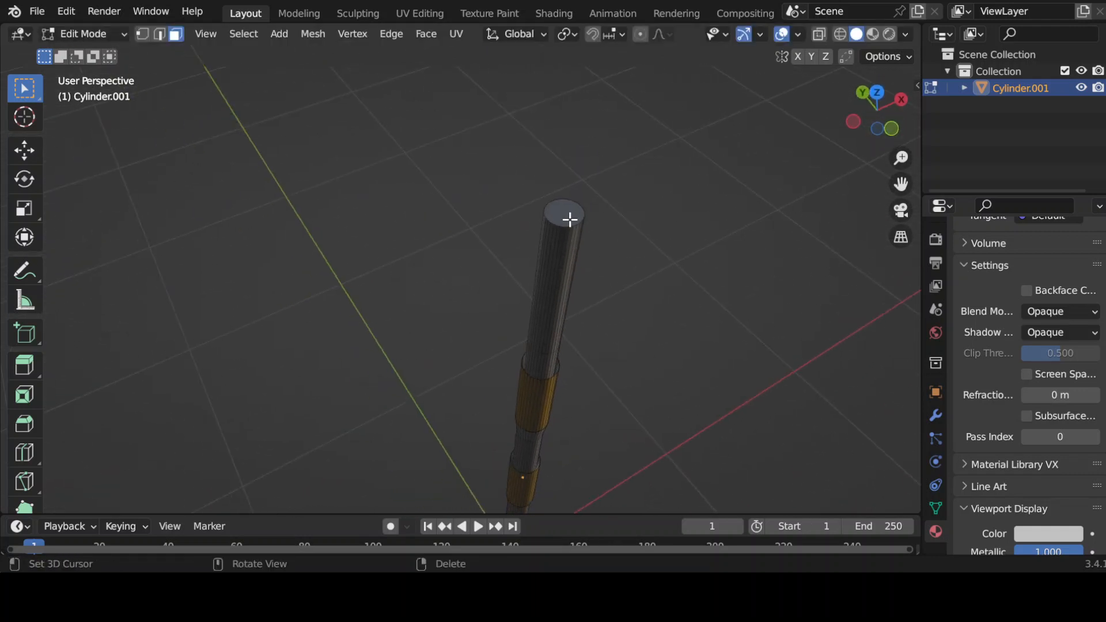
# - Extrude the new top face, scale it wider and extrude it up about 0.05 m to form a collar
pyautogui.keyDown('shift'); pyautogui.click(570, 213); pyautogui.keyUp('shift')
pyautogui.press('e')
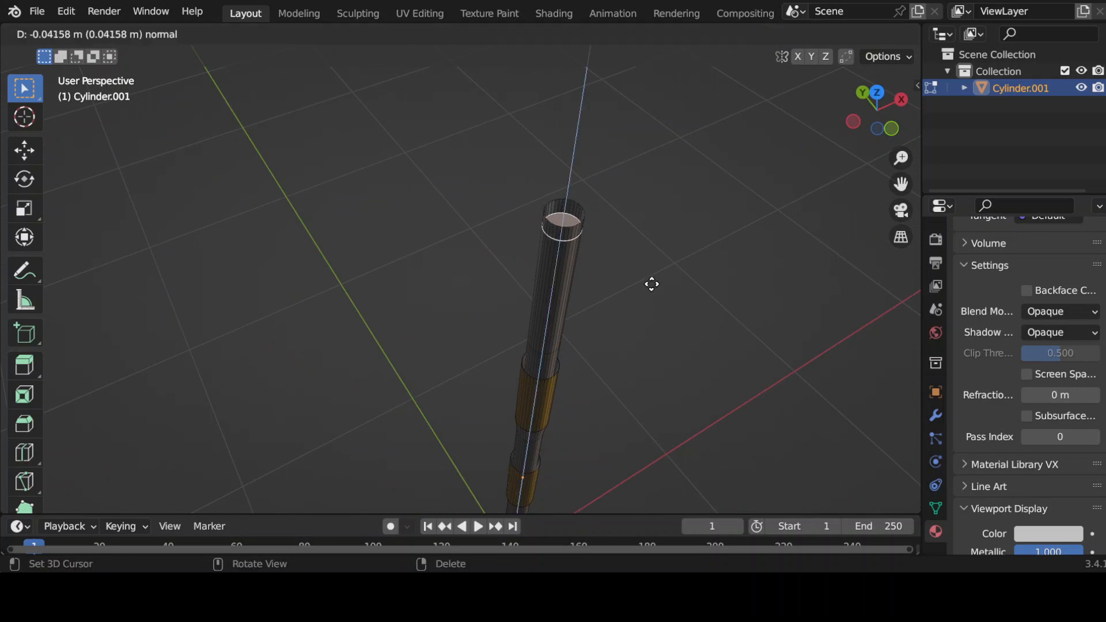
pyautogui.click(647, 260)
pyautogui.press('s')
pyautogui.click(715, 291)
pyautogui.press('e')
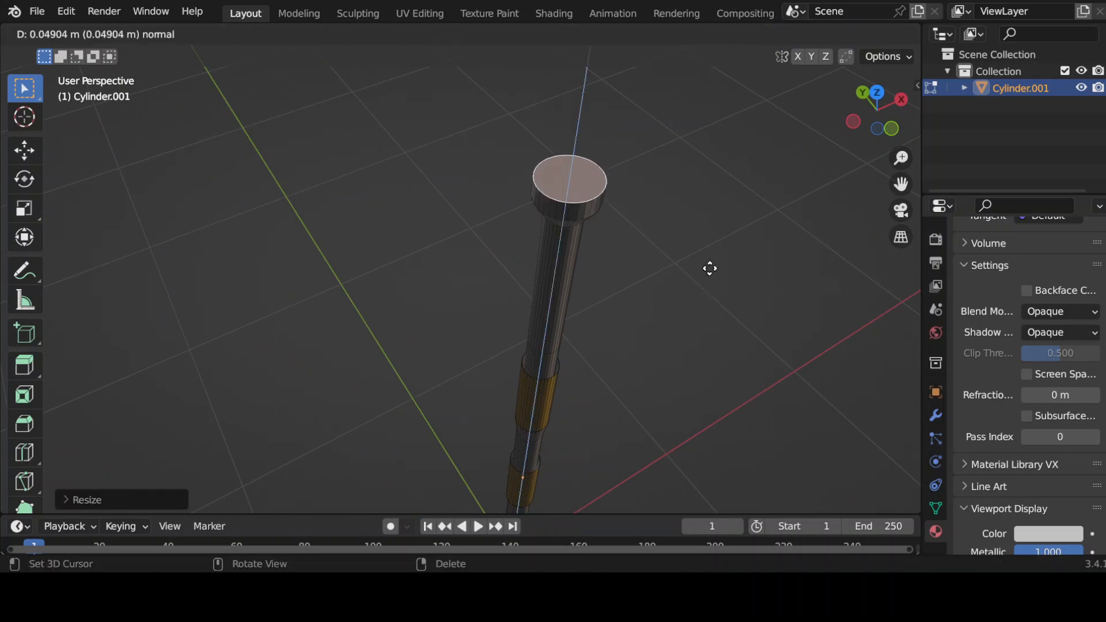
pyautogui.click(709, 267)
# - Scale the collar's top face narrower, extrude it upward and scale the new face down to start a tapered spearhead
pyautogui.press('s')
pyautogui.click(680, 245)
pyautogui.press('e')
pyautogui.click(677, 197)
pyautogui.press('s')
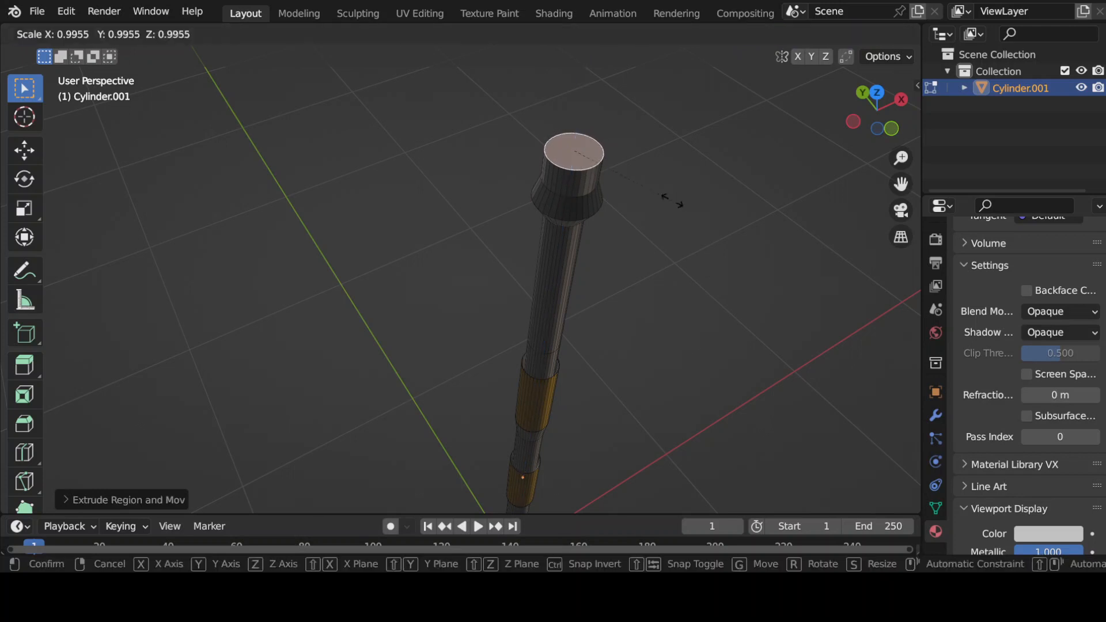
pyautogui.click(648, 176)
# - Extrude the spearhead's top face upward twice more, scaling each new face down to finish a sharp point
pyautogui.press('e')
pyautogui.click(641, 131)
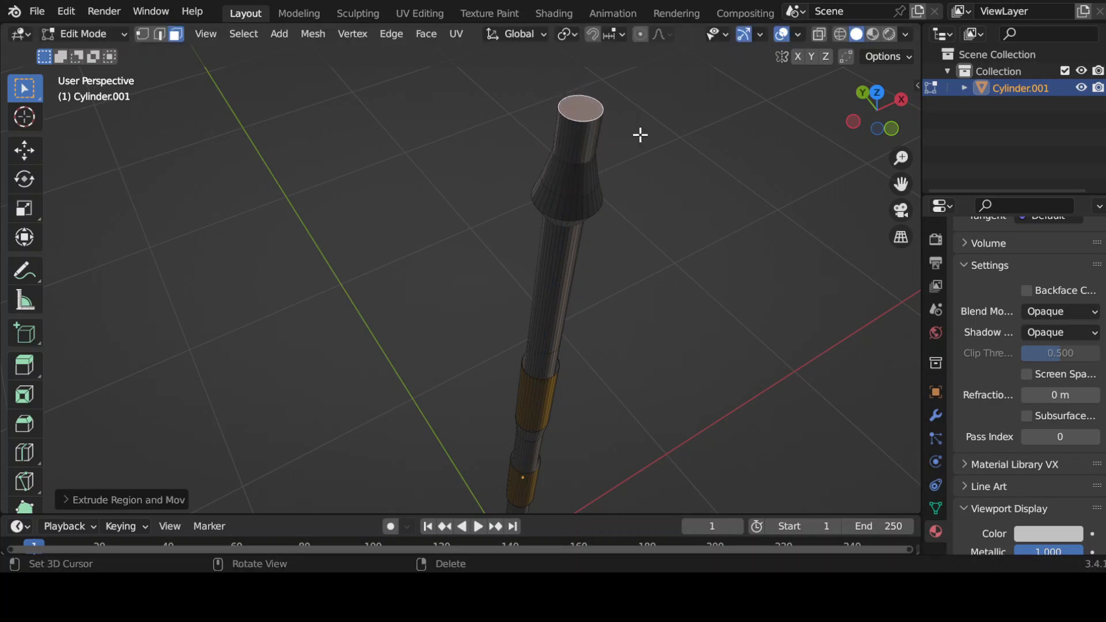
pyautogui.press('s')
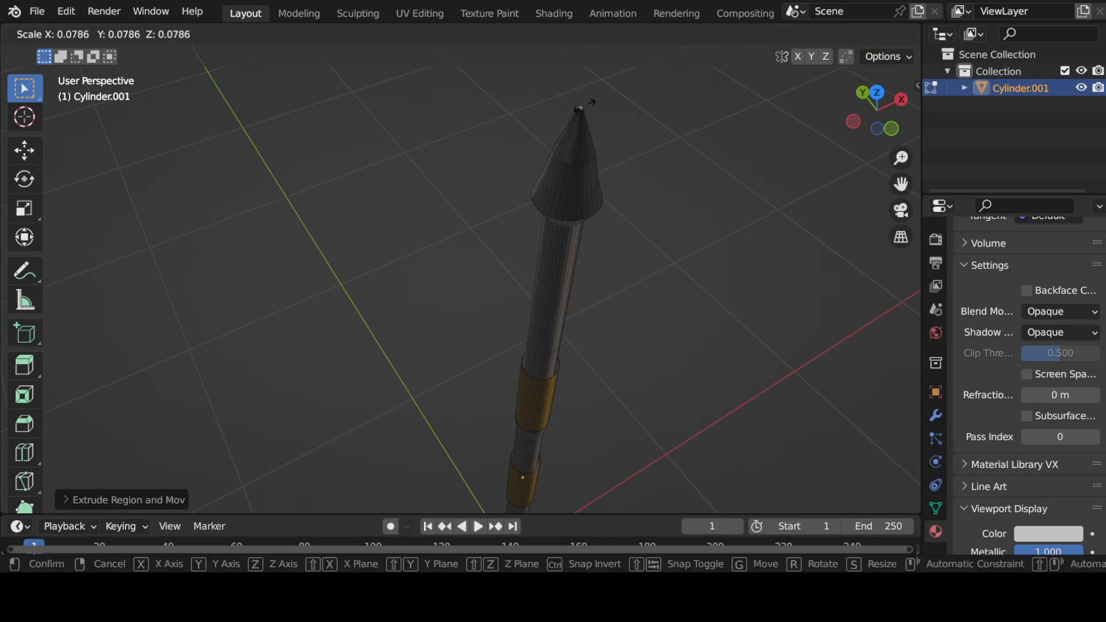
pyautogui.click(585, 108)
pyautogui.press('e')
pyautogui.click(583, 101)
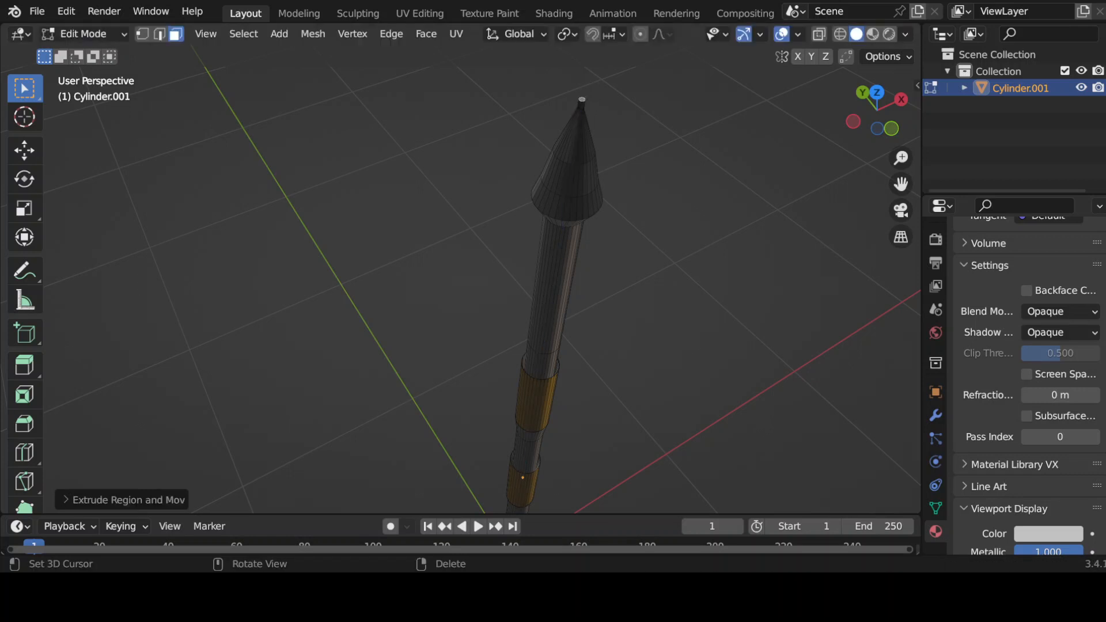
pyautogui.press('s')
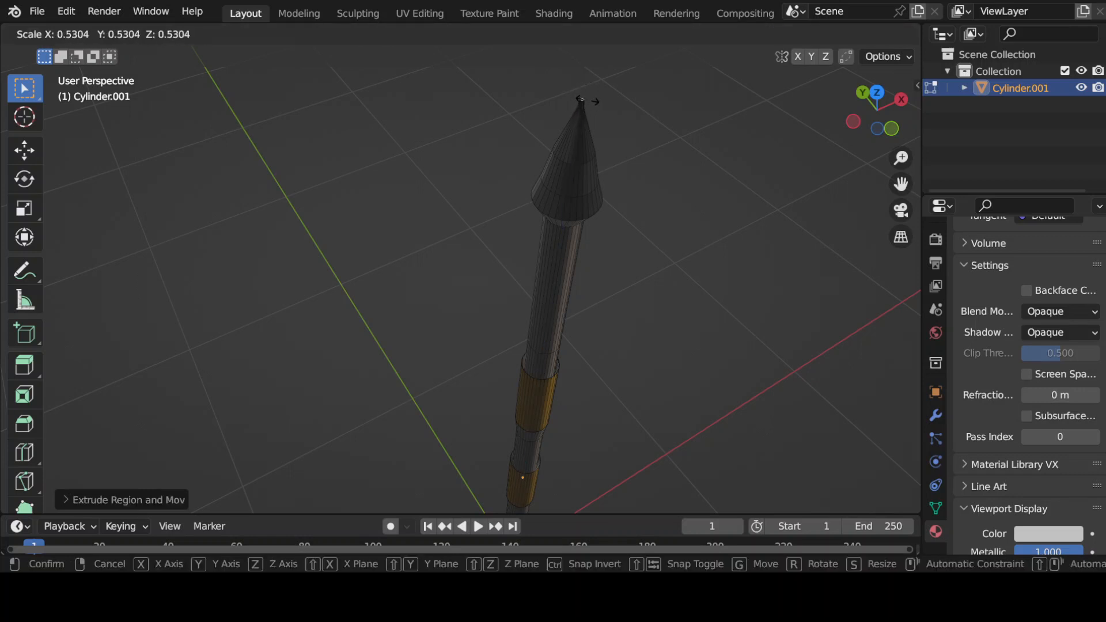
pyautogui.click(583, 103)
pyautogui.moveTo(743, 299)
pyautogui.mouseDown(button='middle')
pyautogui.moveTo(718, 252)
pyautogui.moveTo(701, 321)
pyautogui.moveTo(662, 375)
pyautogui.moveTo(667, 304)
pyautogui.mouseUp(button='middle')
pyautogui.press('Tab')
pyautogui.scroll(6, 669, 301)
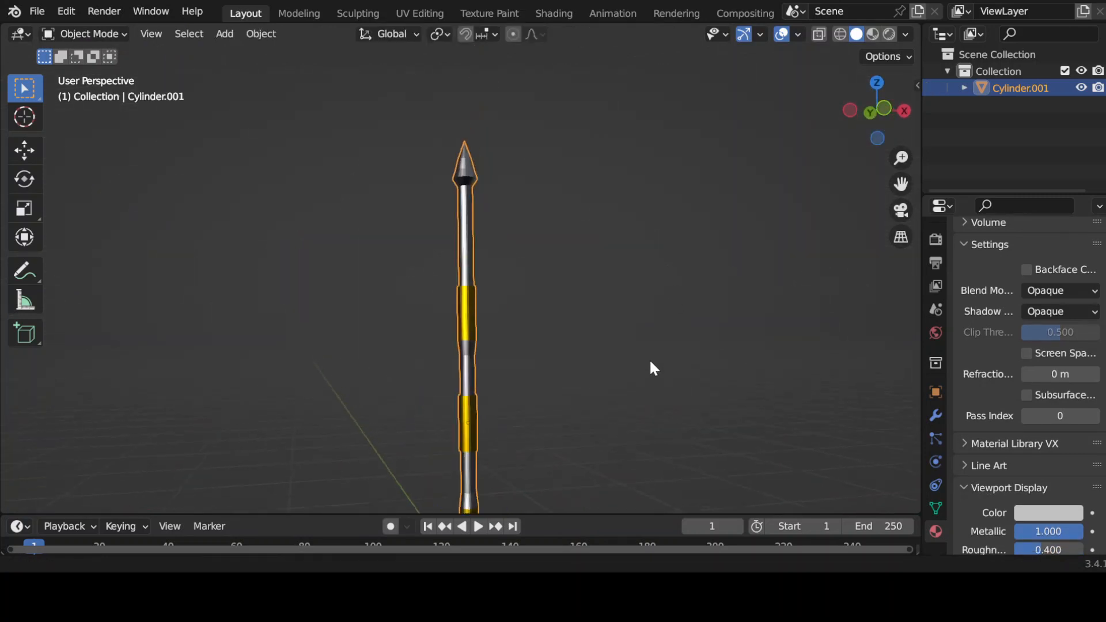
# - In wireframe shading, select the upper edge loop of the spearhead and scale it inward to slim the point
pyautogui.press('Tab')
pyautogui.moveTo(601, 283); pyautogui.dragTo(606, 355, button='middle')
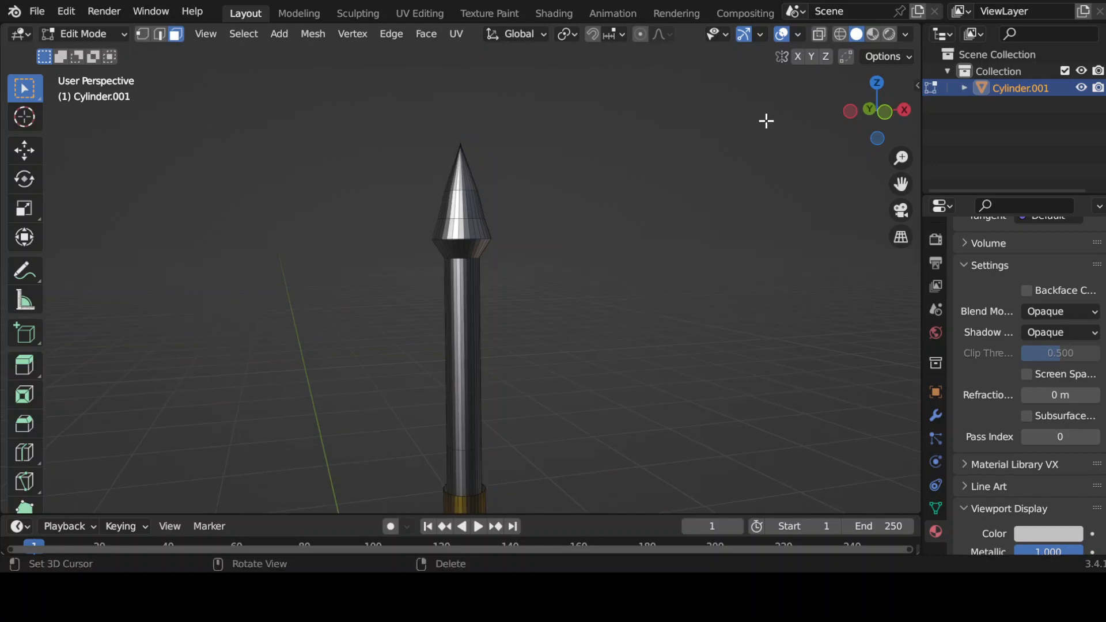
pyautogui.click(841, 36)
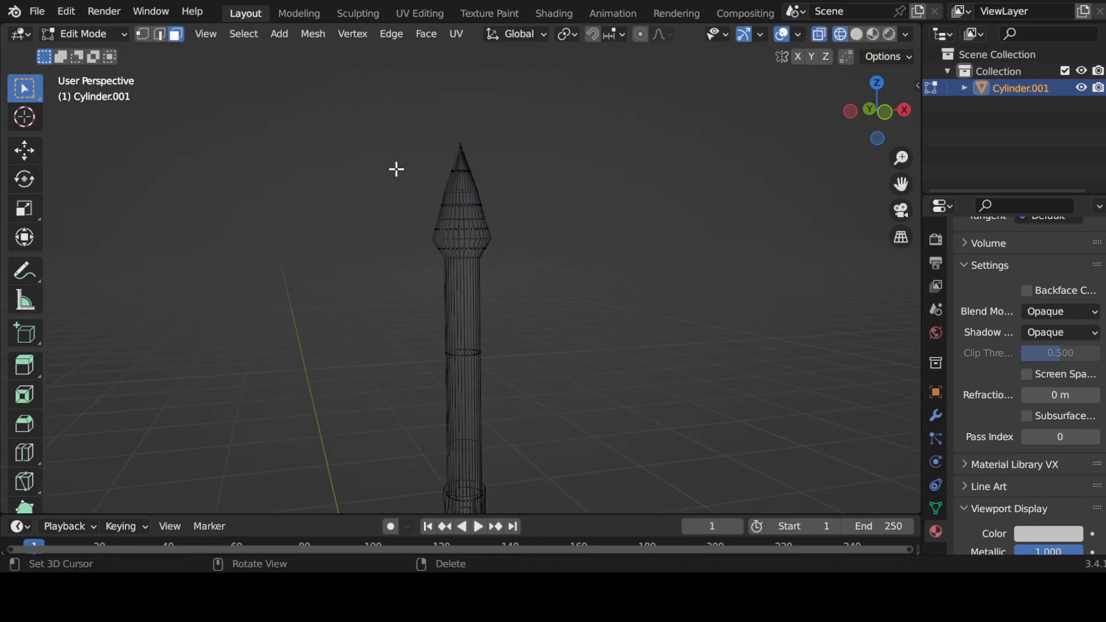
pyautogui.moveTo(419, 183); pyautogui.dragTo(526, 213)
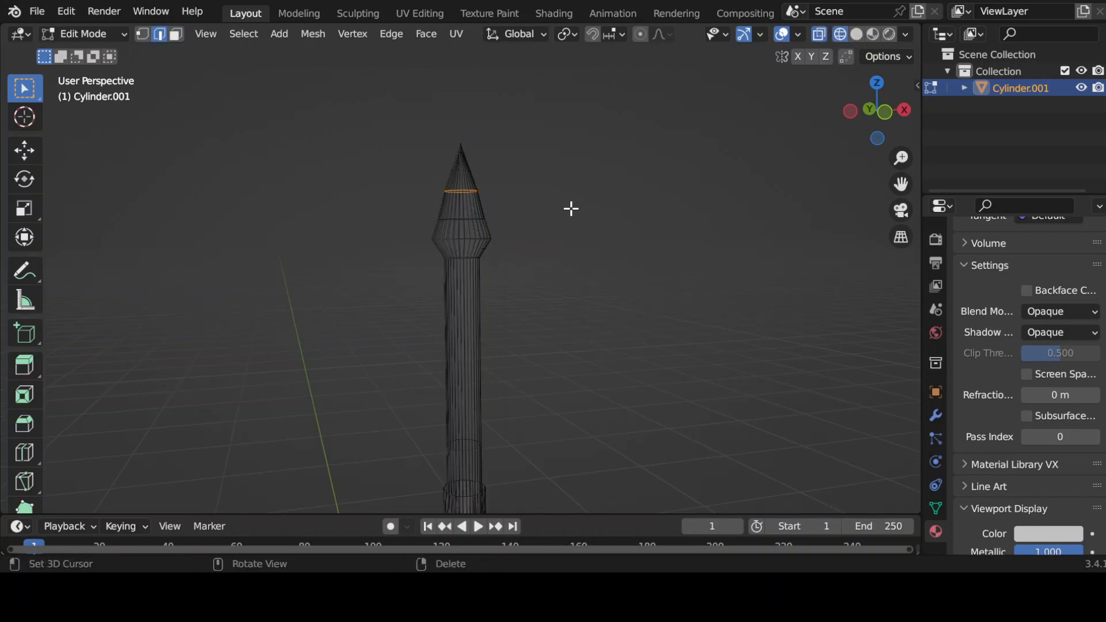
pyautogui.press('s')
pyautogui.click(545, 204)
# - Scale the spearhead's next lower edge loop inward for a concave taper, and return to solid shading in Object Mode
pyautogui.moveTo(403, 198); pyautogui.dragTo(521, 230)
pyautogui.press('s')
pyautogui.click(515, 229)
pyautogui.moveTo(415, 171); pyautogui.dragTo(501, 233)
pyautogui.press('s')
pyautogui.click(470, 205)
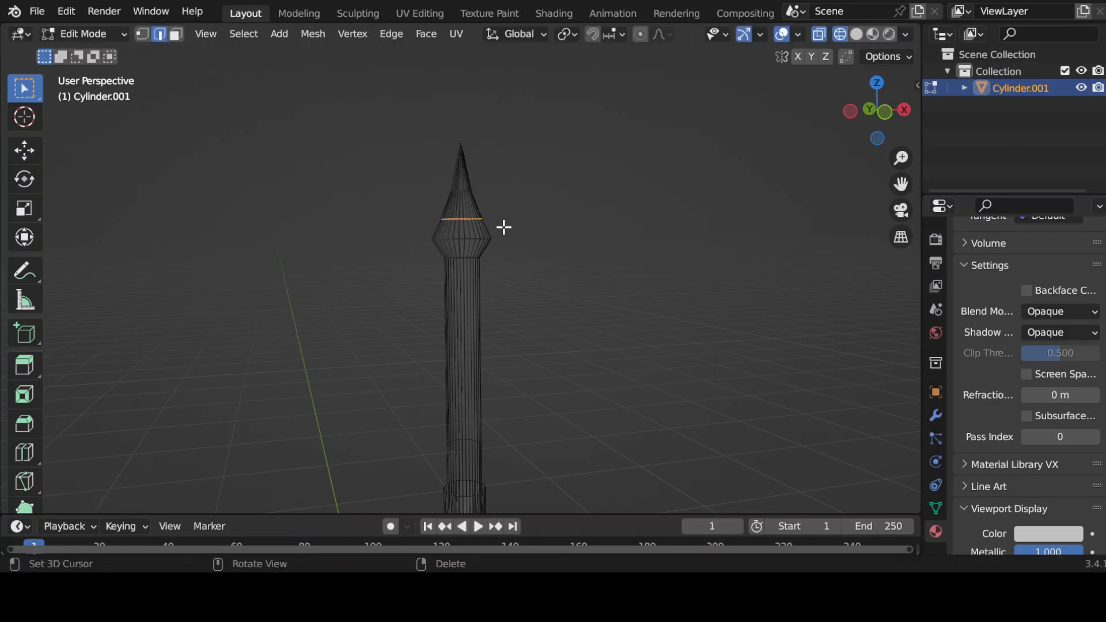
pyautogui.press('s')
pyautogui.click(499, 227)
pyautogui.click(700, 283)
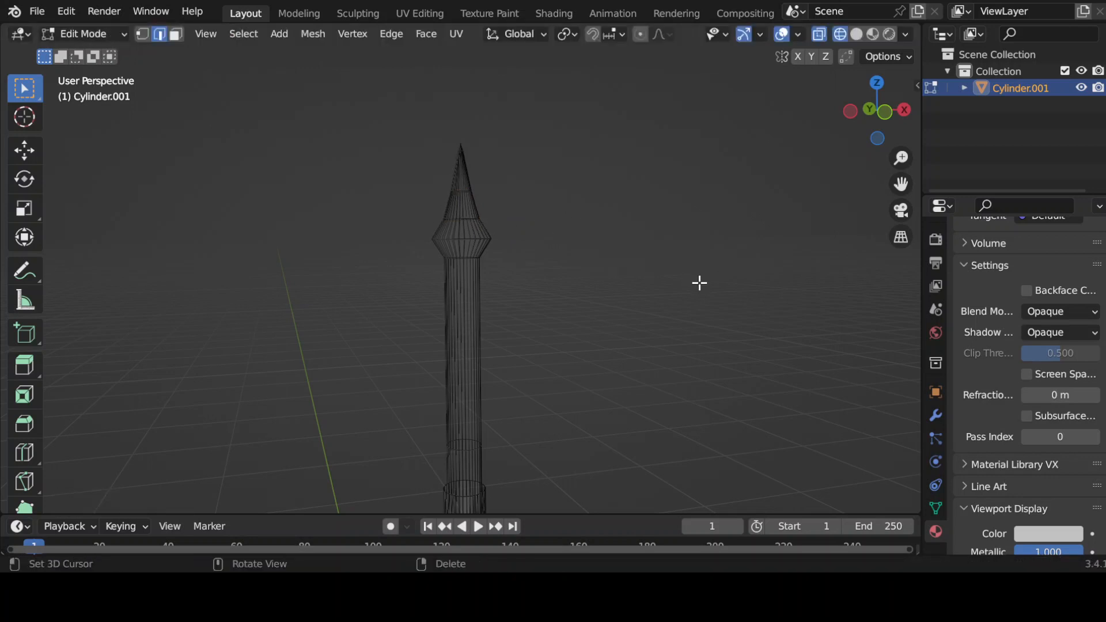
pyautogui.click(857, 35)
pyautogui.press('Tab')
# - In face selection mode, select the narrow vertical faces on one side of the upper shaft, below the spearhead
pyautogui.keyDown('shift'); pyautogui.moveTo(592, 461); pyautogui.dragTo(653, 298, button='middle'); pyautogui.keyUp('shift')
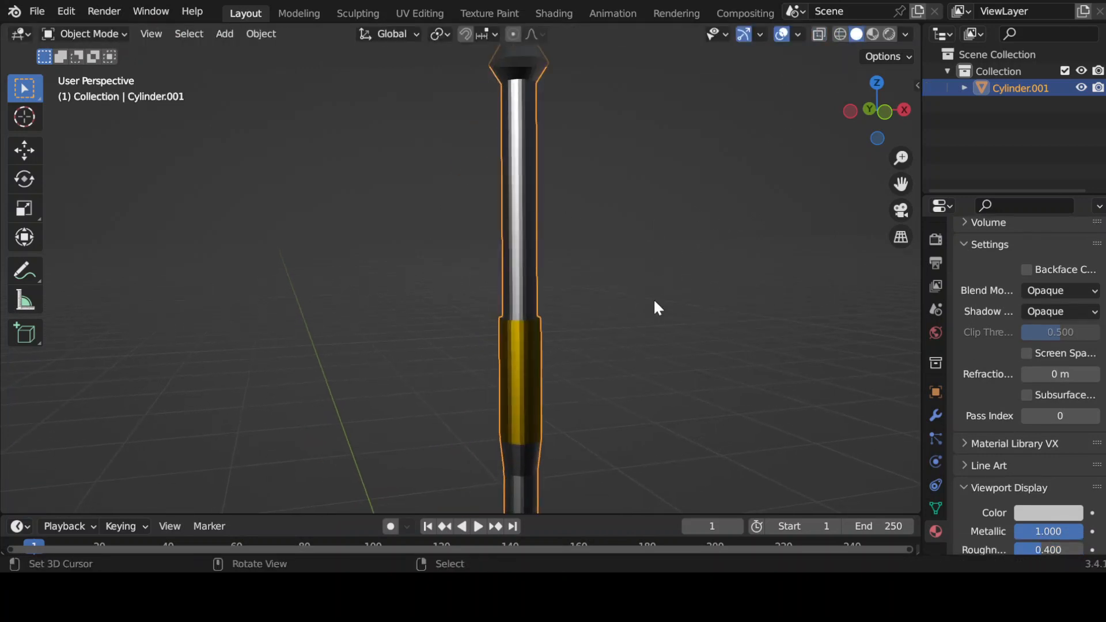
pyautogui.scroll(-3, 651, 296)
pyautogui.moveTo(580, 288); pyautogui.dragTo(642, 306, button='middle')
pyautogui.press('Tab')
pyautogui.scroll(3, 689, 299)
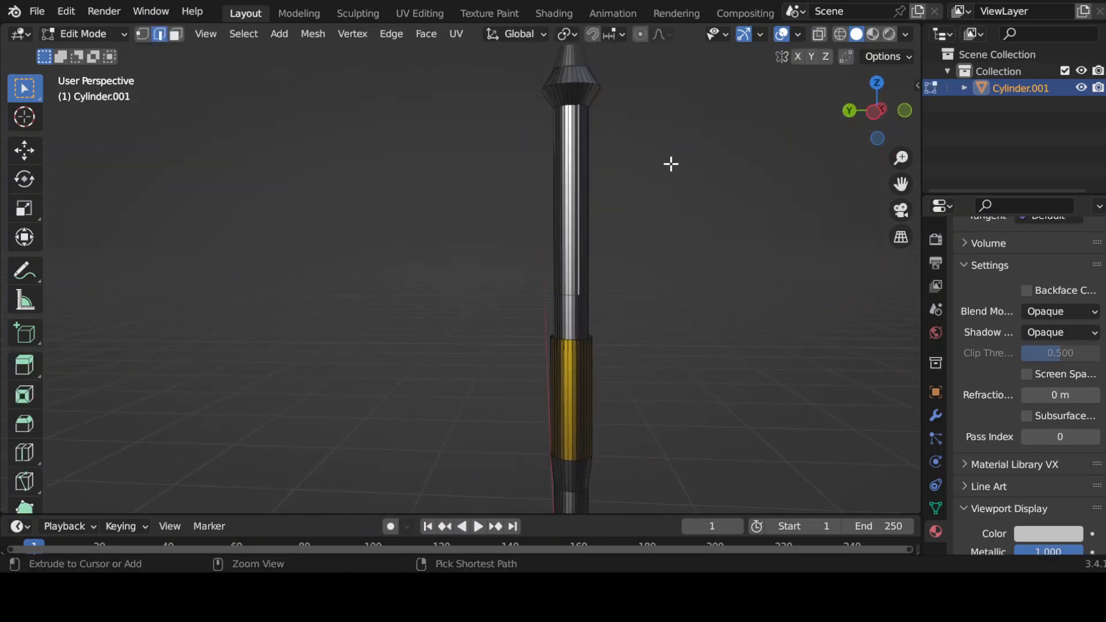
pyautogui.press('3')
pyautogui.hotkey('alt', 'a')
pyautogui.keyDown('shift'); pyautogui.rightClick(575, 191); pyautogui.keyUp('shift')
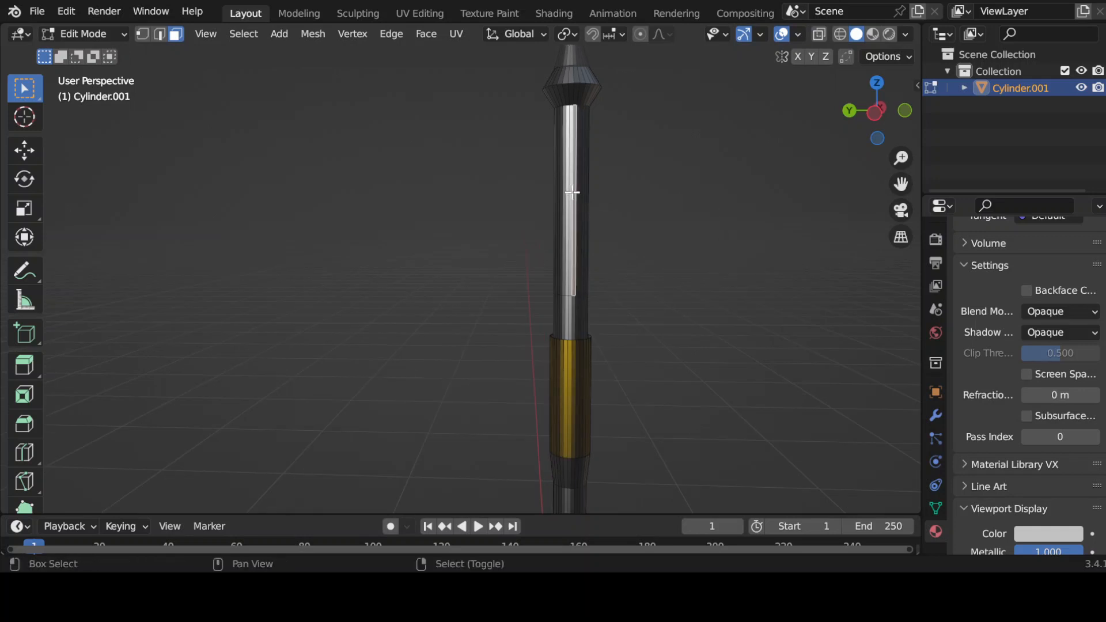
pyautogui.keyDown('shift'); pyautogui.rightClick(569, 190); pyautogui.keyUp('shift')
# - Add the matching vertical faces on the opposite side of the upper shaft to the selection
pyautogui.moveTo(616, 204)
pyautogui.mouseDown(button='middle')
pyautogui.moveTo(557, 230)
pyautogui.moveTo(533, 294)
pyautogui.moveTo(306, 247)
pyautogui.mouseUp(button='middle')
pyautogui.click(839, 35)
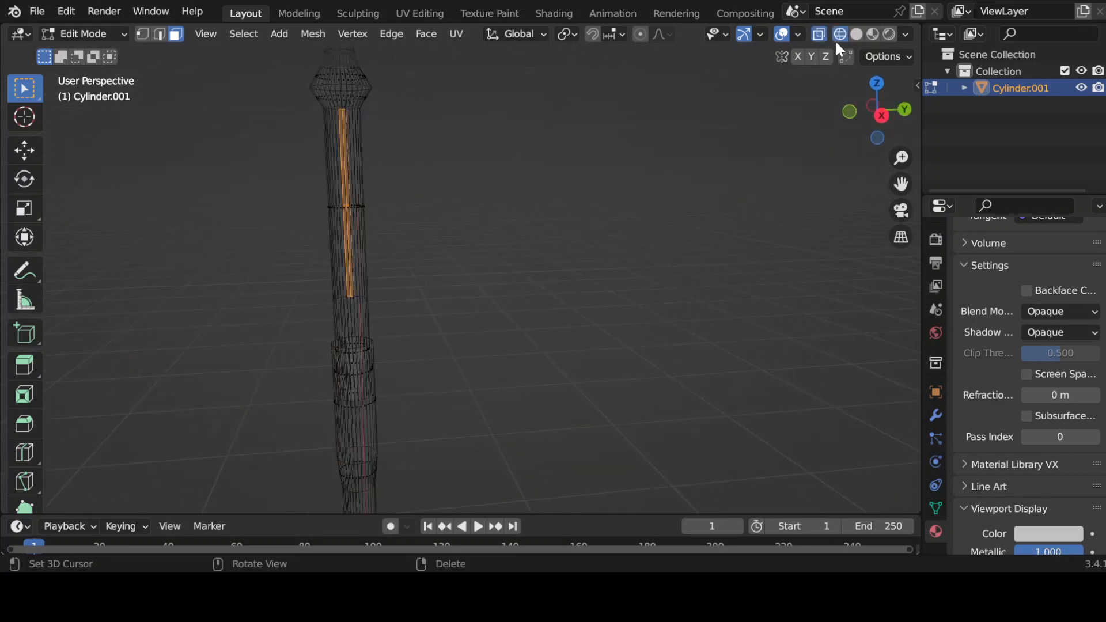
pyautogui.keyDown('shift'); pyautogui.moveTo(469, 208); pyautogui.dragTo(486, 192, button='middle'); pyautogui.keyUp('shift')
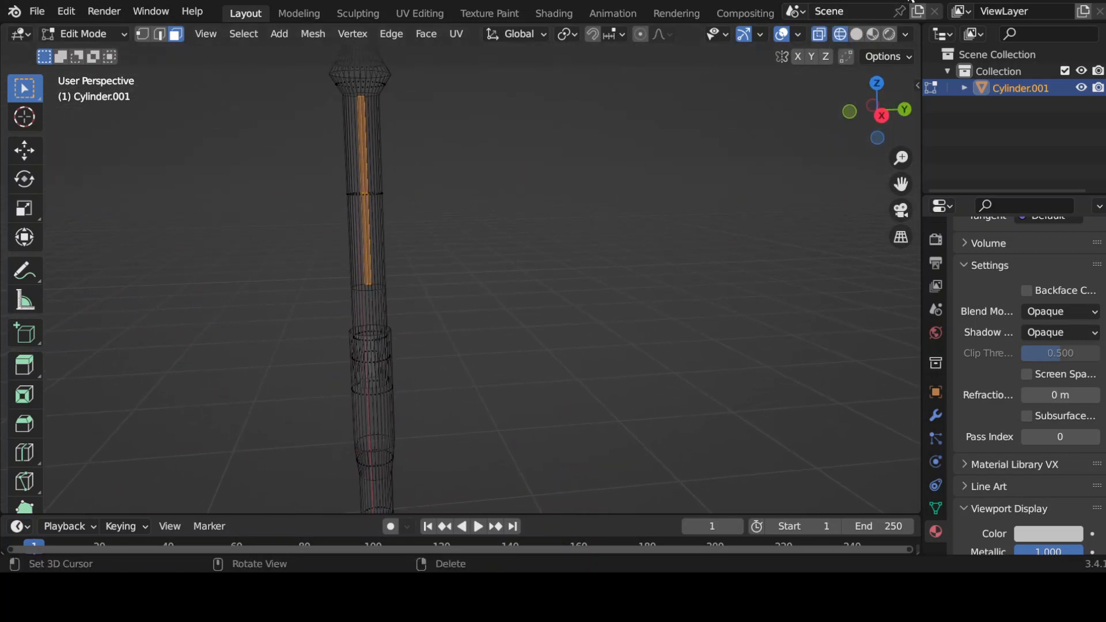
pyautogui.click(859, 34)
pyautogui.click(362, 187)
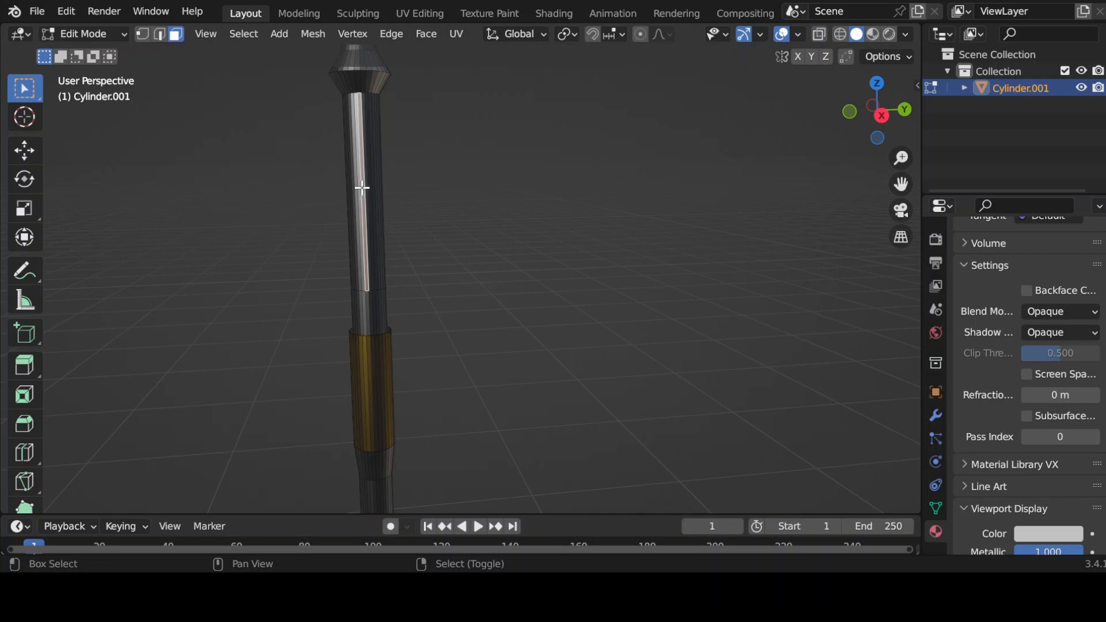
pyautogui.moveTo(366, 185); pyautogui.dragTo(593, 268, button='middle')
# - Extrude the selected face strips and scale them outward along X to form a flat plate on each side of the shaft
pyautogui.press('e')
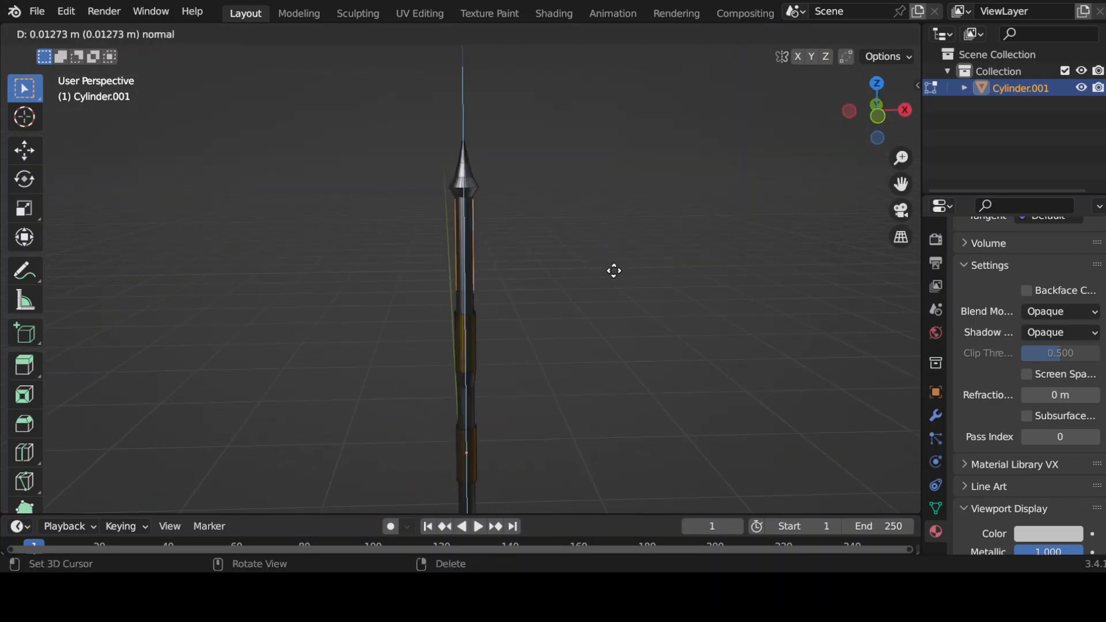
pyautogui.press('s')
pyautogui.press('y')
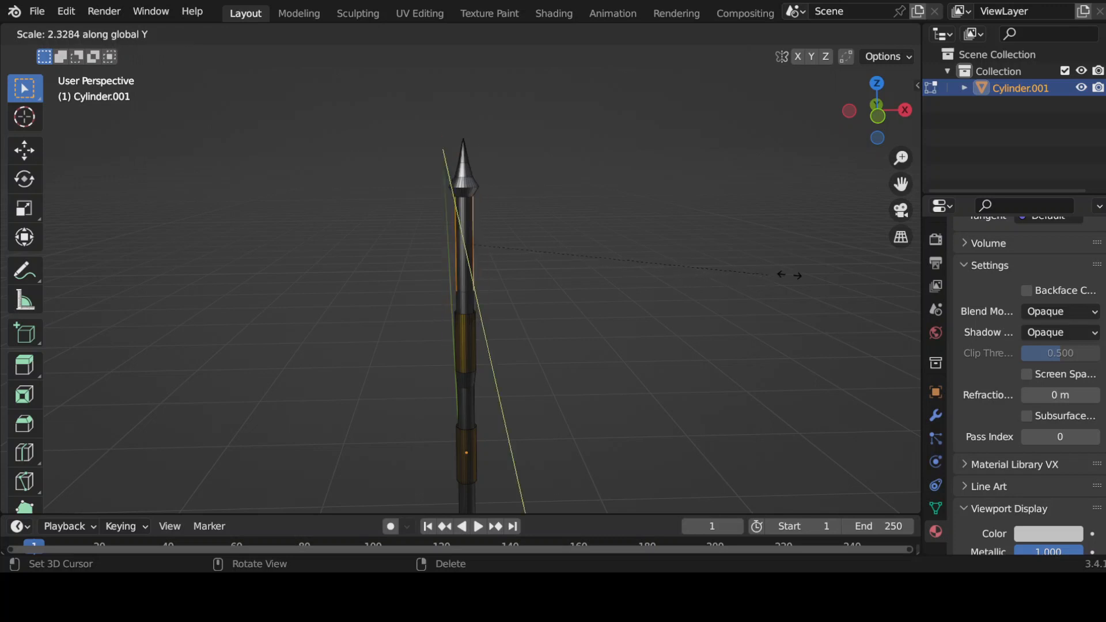
pyautogui.press('x')
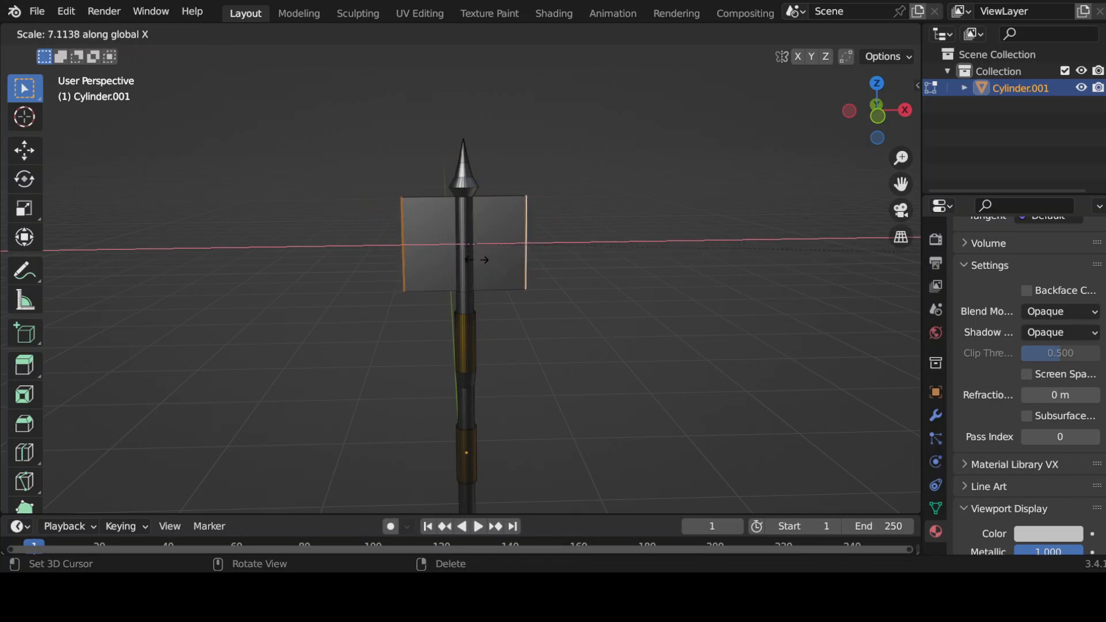
pyautogui.press('Escape')
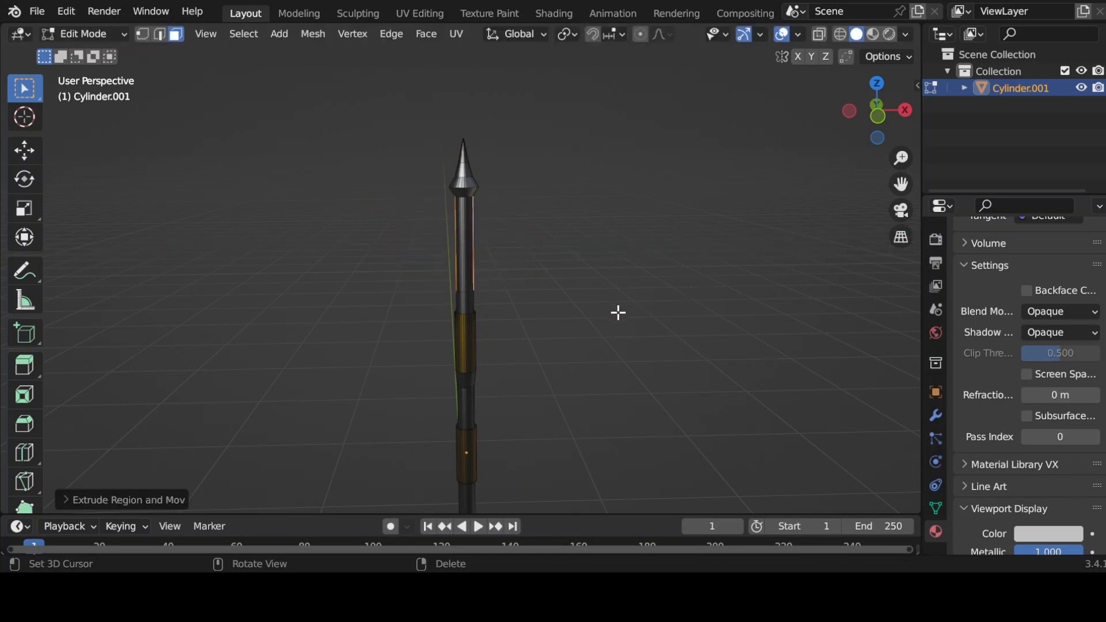
pyautogui.press('s')
pyautogui.press('x')
pyautogui.click(318, 315)
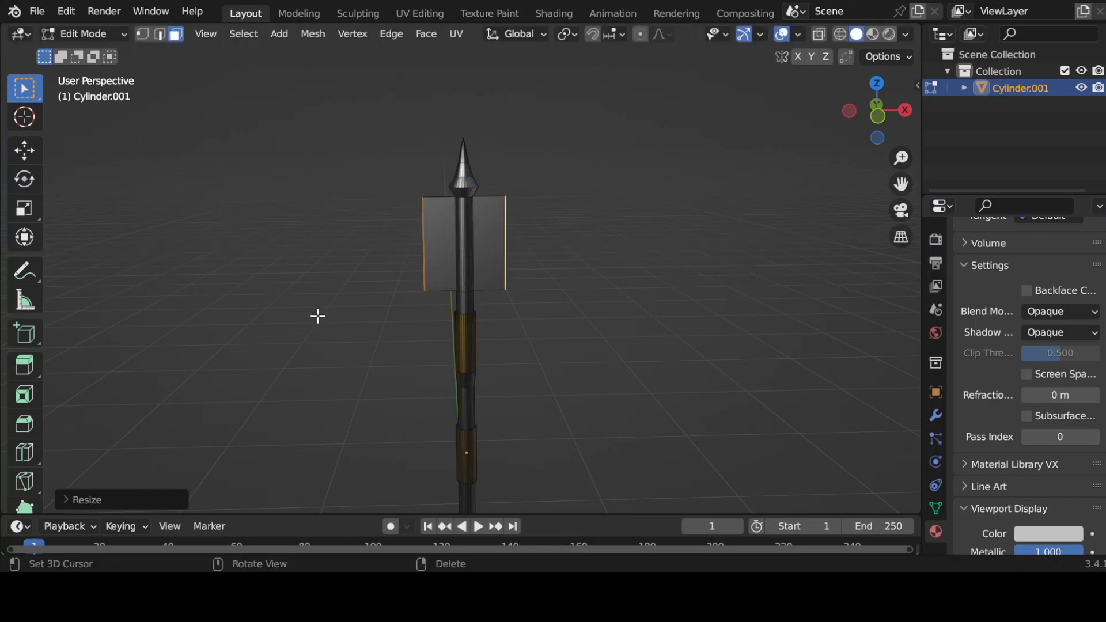
# - Extrude the plate ends with a uniform enlargement to flare the blades, and extend them again along X by about 1.29
pyautogui.press('s')
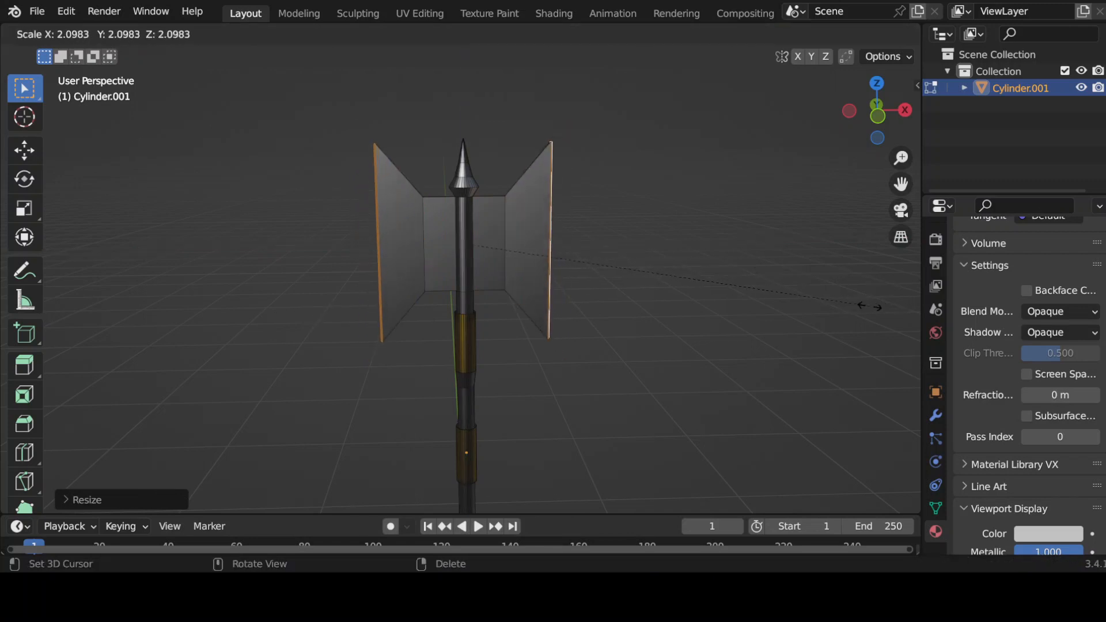
pyautogui.press('Escape')
pyautogui.press('s')
pyautogui.press('x')
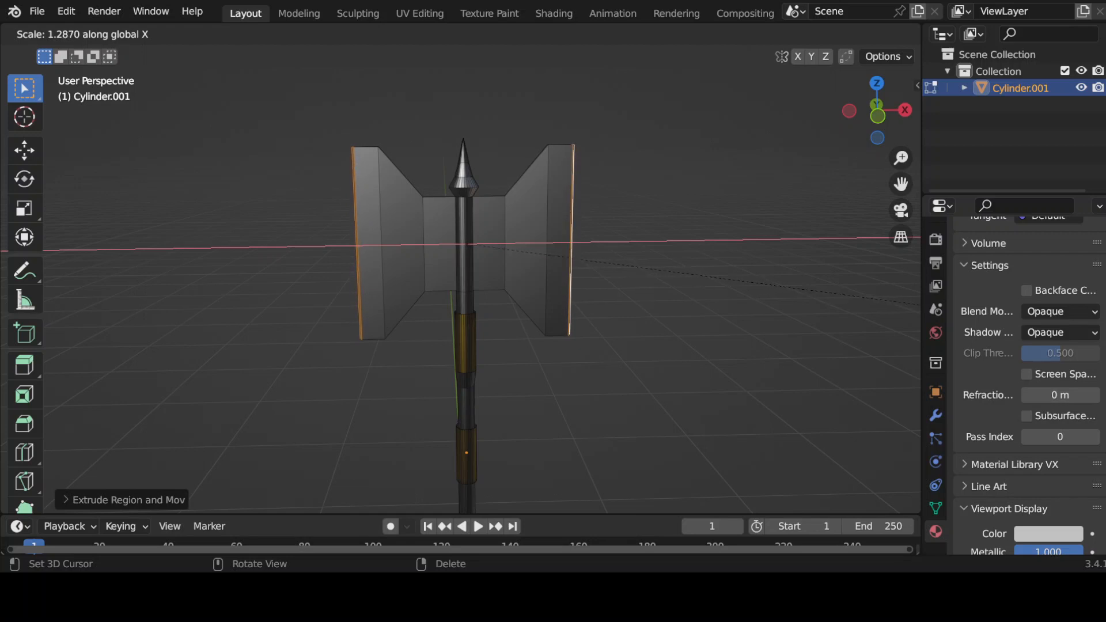
pyautogui.press('Return')
# - Extrude the outer blade faces with a uniform enlargement and scale them shorter along Z to bevel the blade corners
pyautogui.press('s')
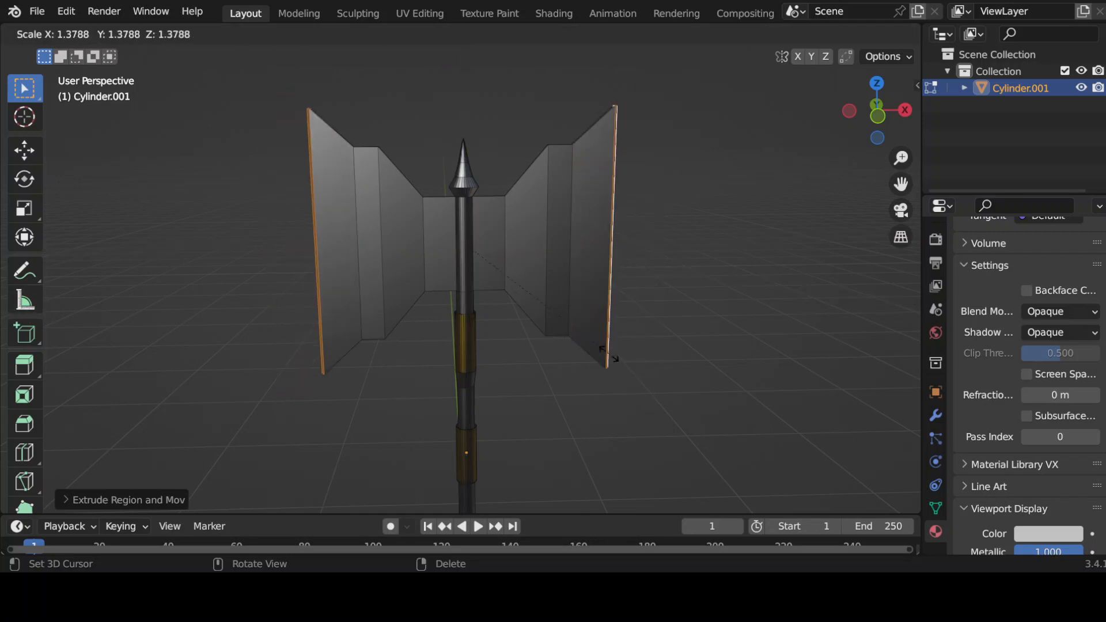
pyautogui.press('Return')
pyautogui.press('x')
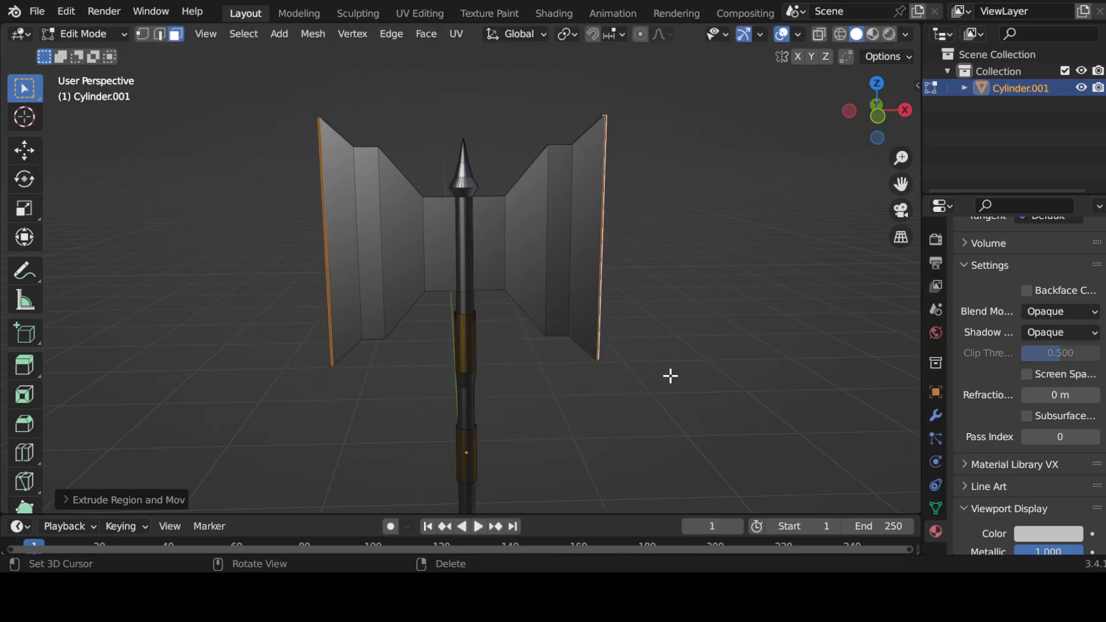
pyautogui.press('s')
pyautogui.press('x')
pyautogui.press('z')
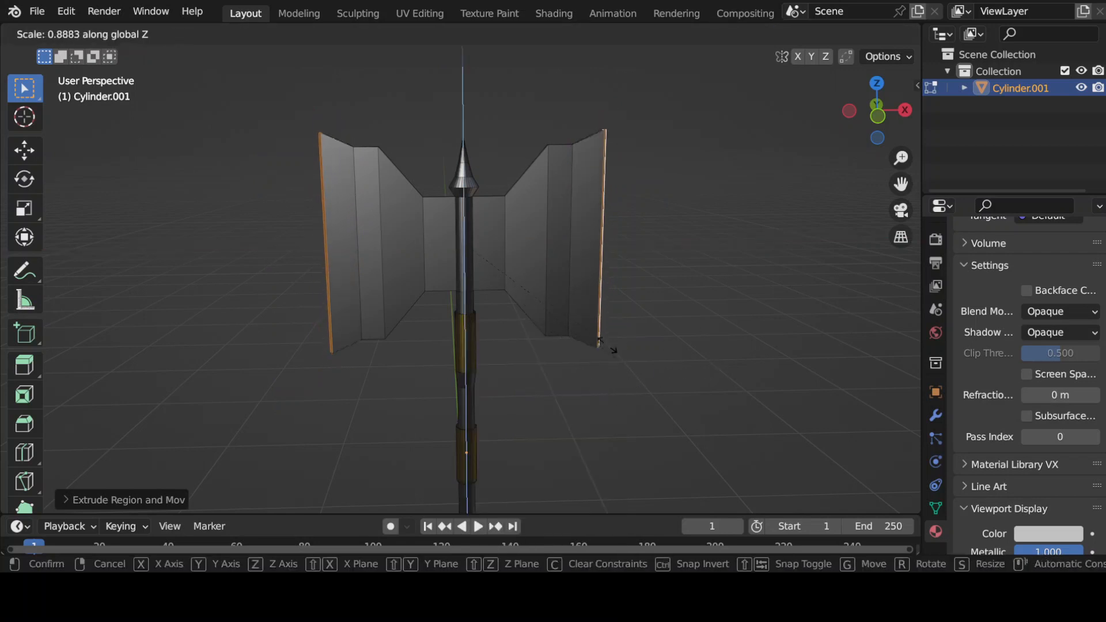
pyautogui.click(574, 324)
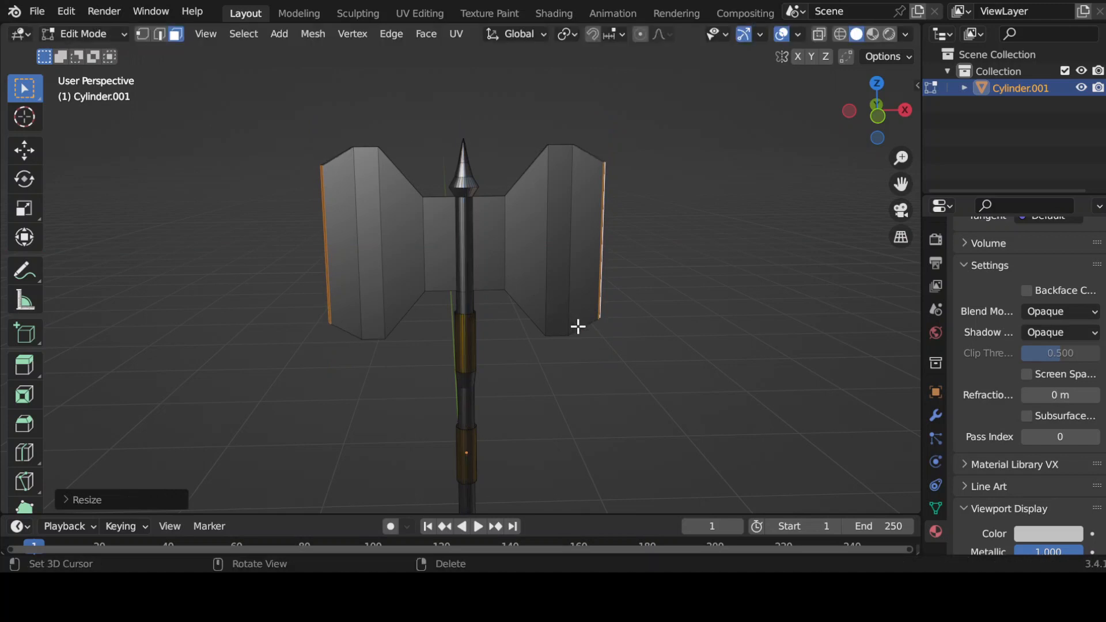
# - Extrude the outer blade faces outward once more and scale them down along Z to continue the rounded blade outline
pyautogui.press('e')
pyautogui.press('s')
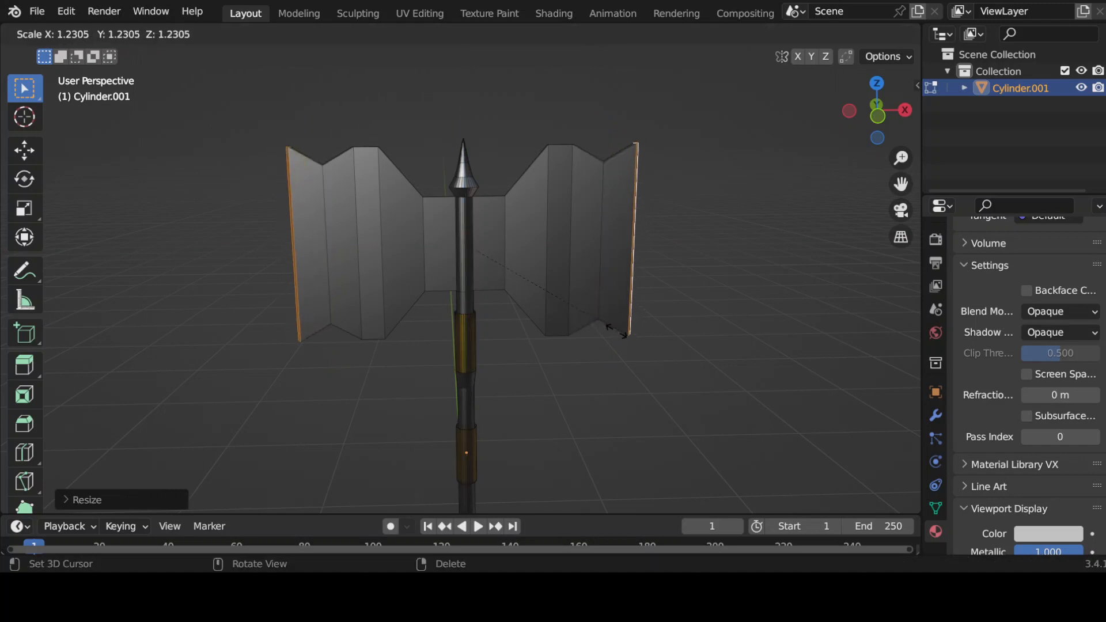
pyautogui.click(615, 331)
pyautogui.press('s')
pyautogui.press('z')
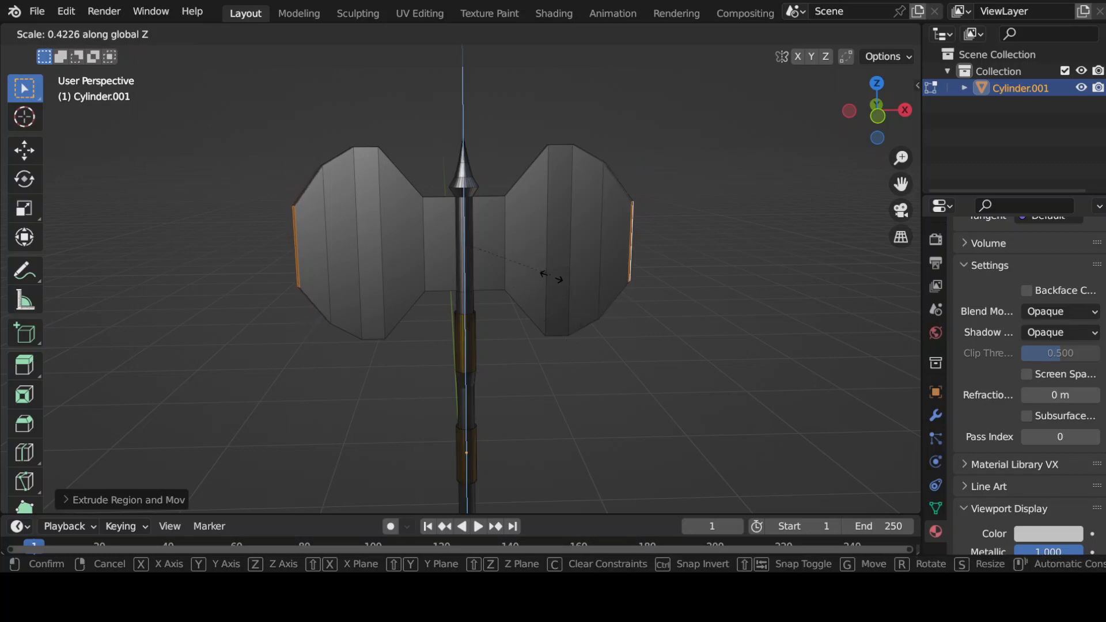
pyautogui.click(548, 299)
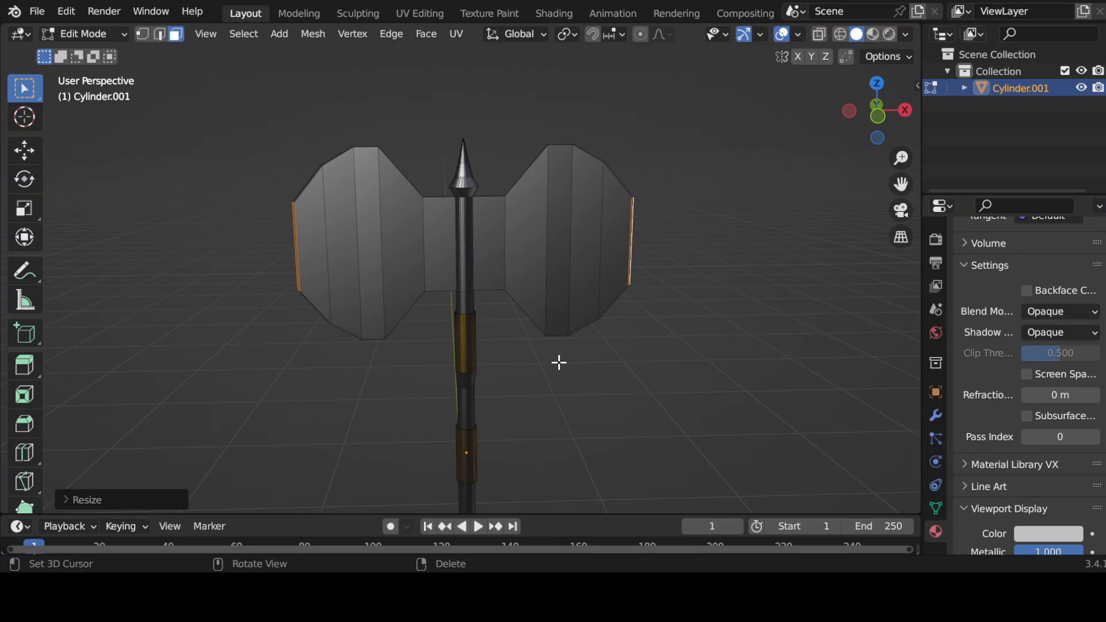
# - Extend the outermost blade faces along X with a new extrusion and shrink them along Z to close the curved cutting edges
pyautogui.press('e')
pyautogui.press('s')
pyautogui.press('x')
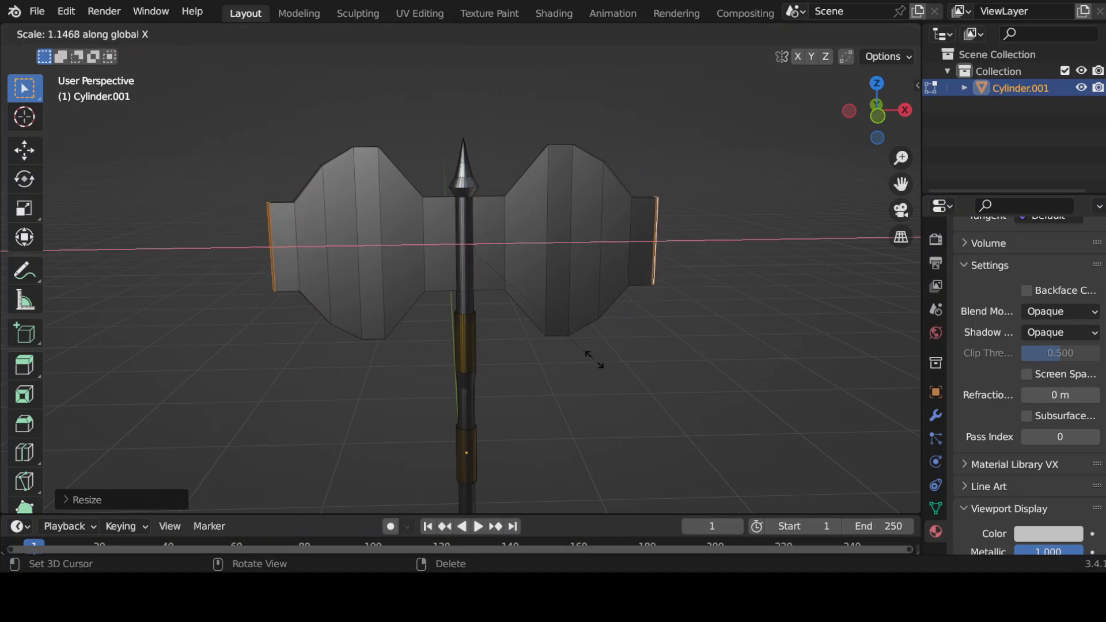
pyautogui.rightClick(594, 357)
pyautogui.press('s')
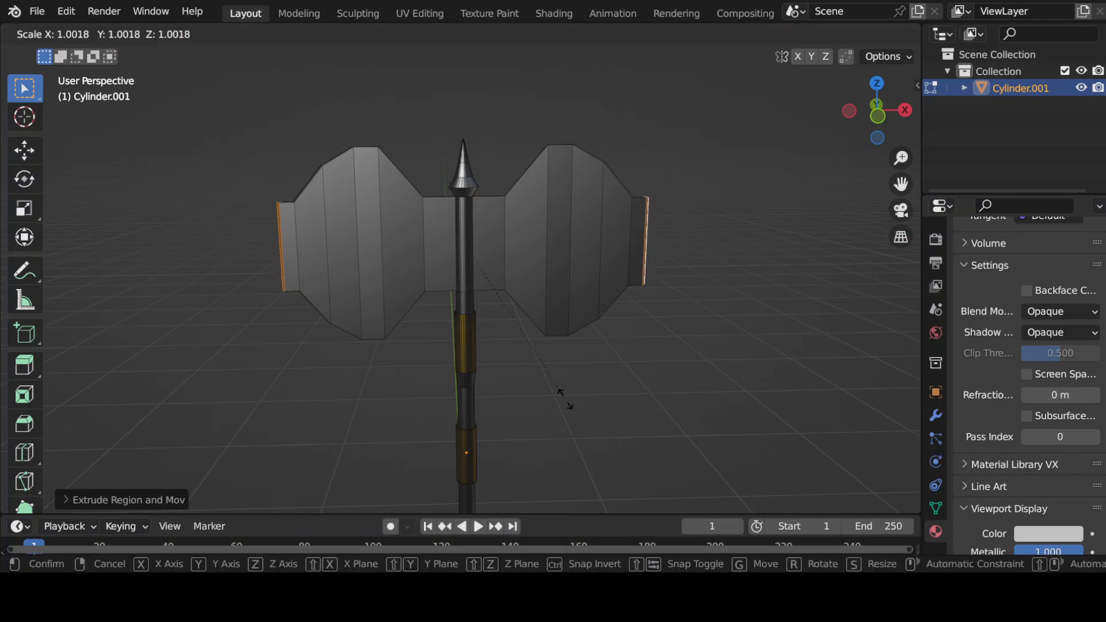
pyautogui.press('z')
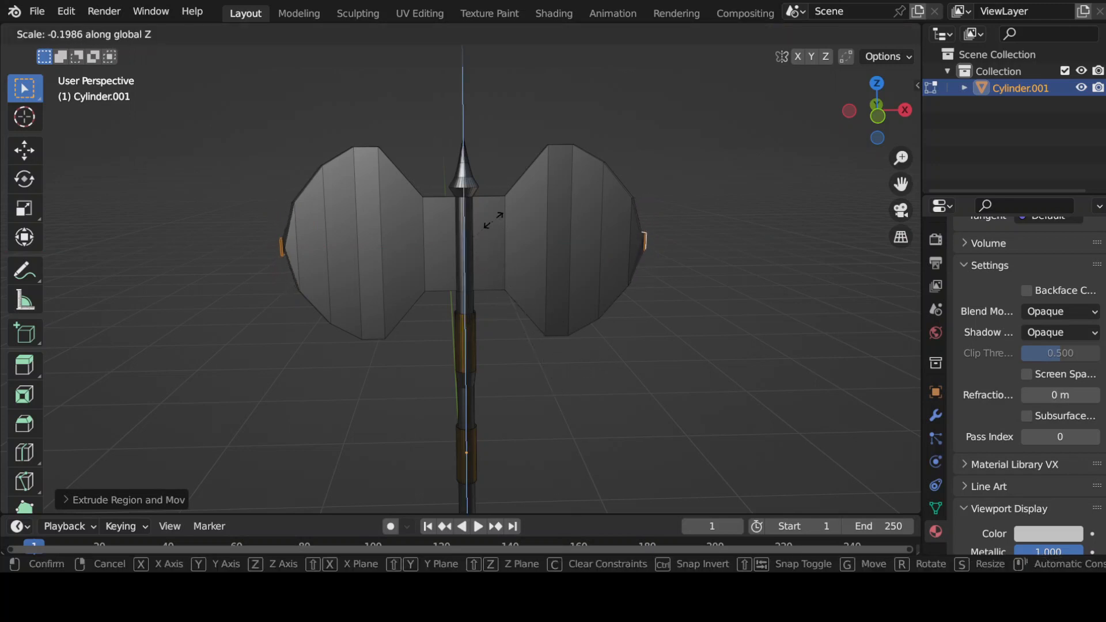
pyautogui.click(521, 258)
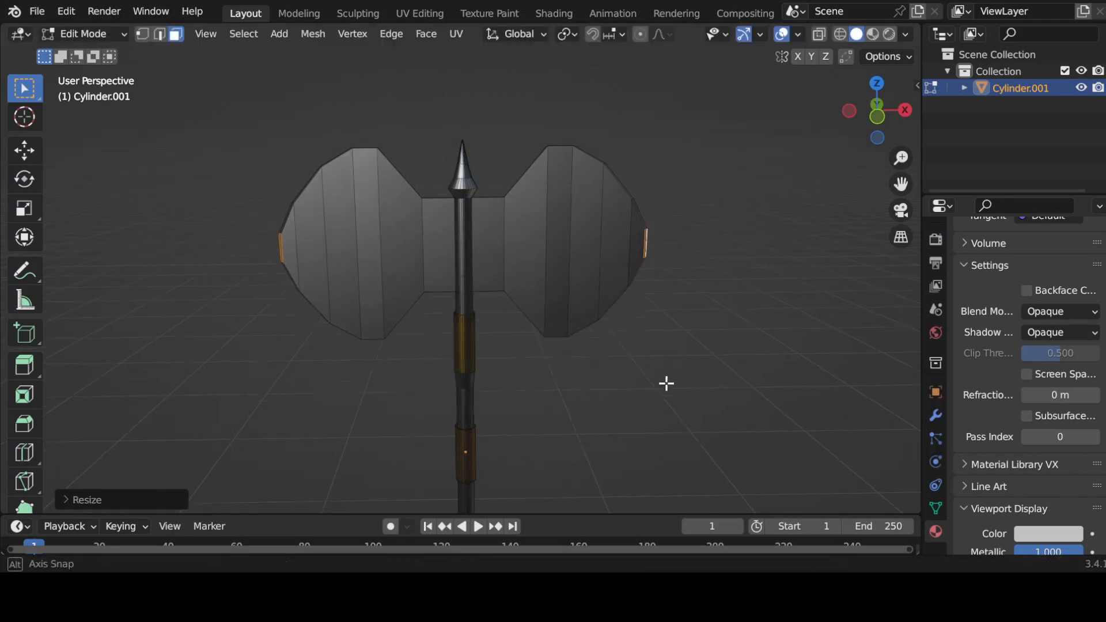
# - Select the narrow rim faces running around both blades' curved edges and stretch them outward along X to sharpen the blades
pyautogui.moveTo(664, 382); pyautogui.dragTo(638, 405, button='middle')
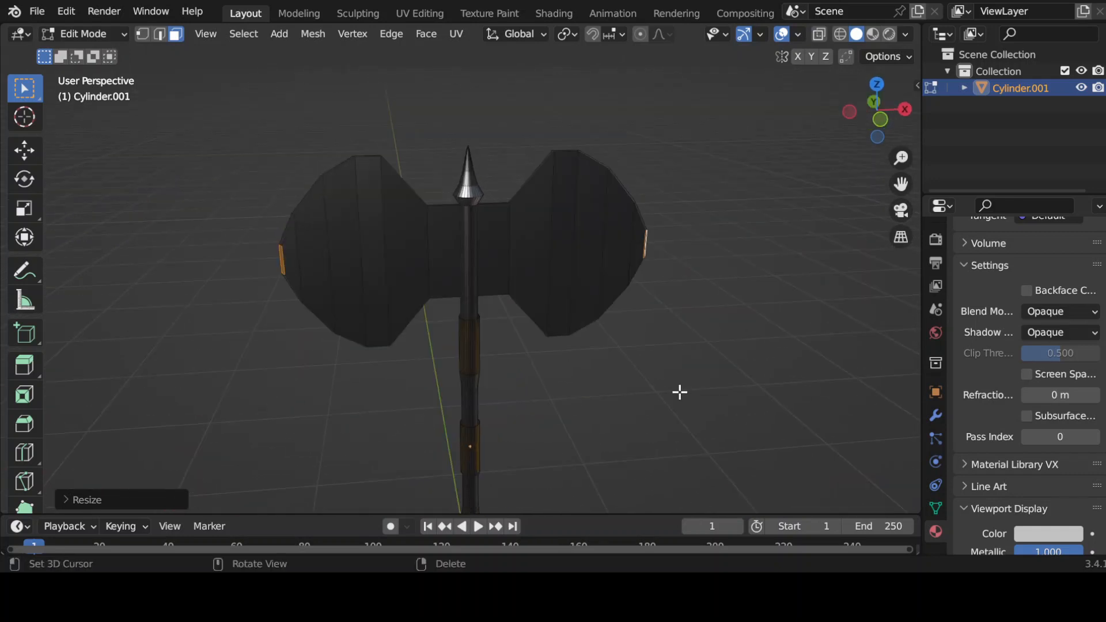
pyautogui.moveTo(680, 392); pyautogui.dragTo(681, 372, button='middle')
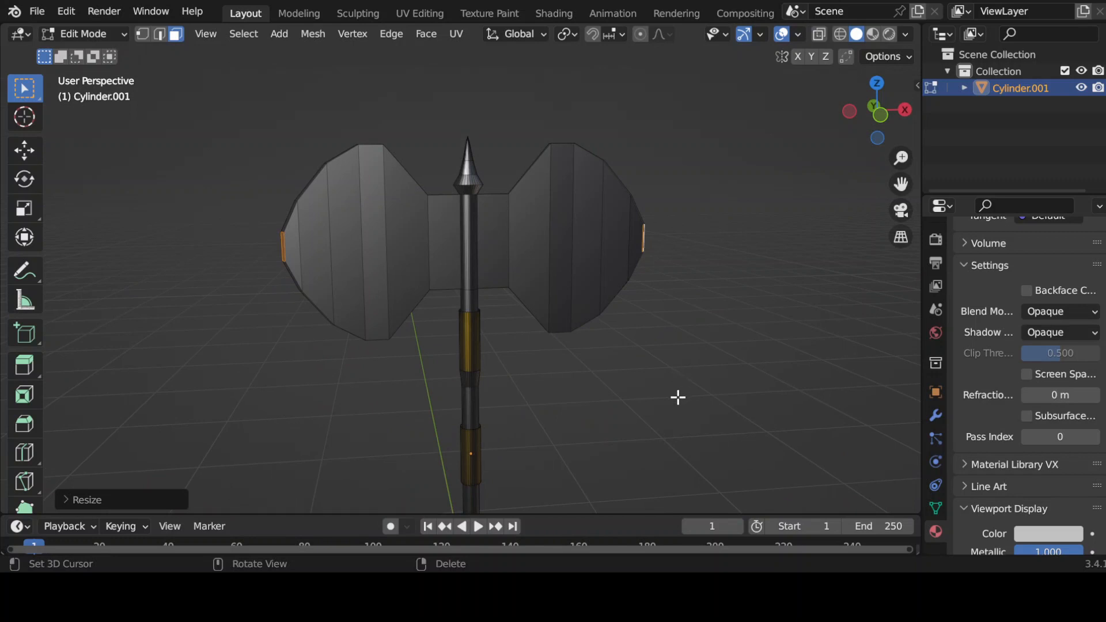
pyautogui.moveTo(668, 400)
pyautogui.mouseDown(button='middle')
pyautogui.moveTo(708, 403)
pyautogui.moveTo(630, 396)
pyautogui.moveTo(776, 400)
pyautogui.moveTo(681, 416)
pyautogui.mouseUp(button='middle')
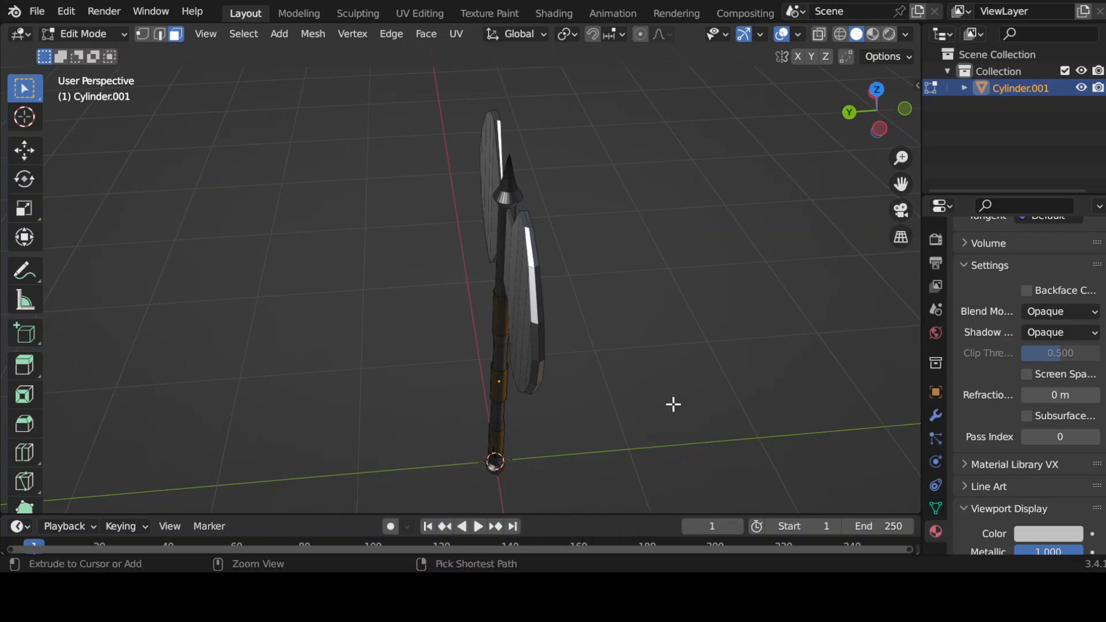
pyautogui.moveTo(600, 330); pyautogui.dragTo(531, 123, button='middle')
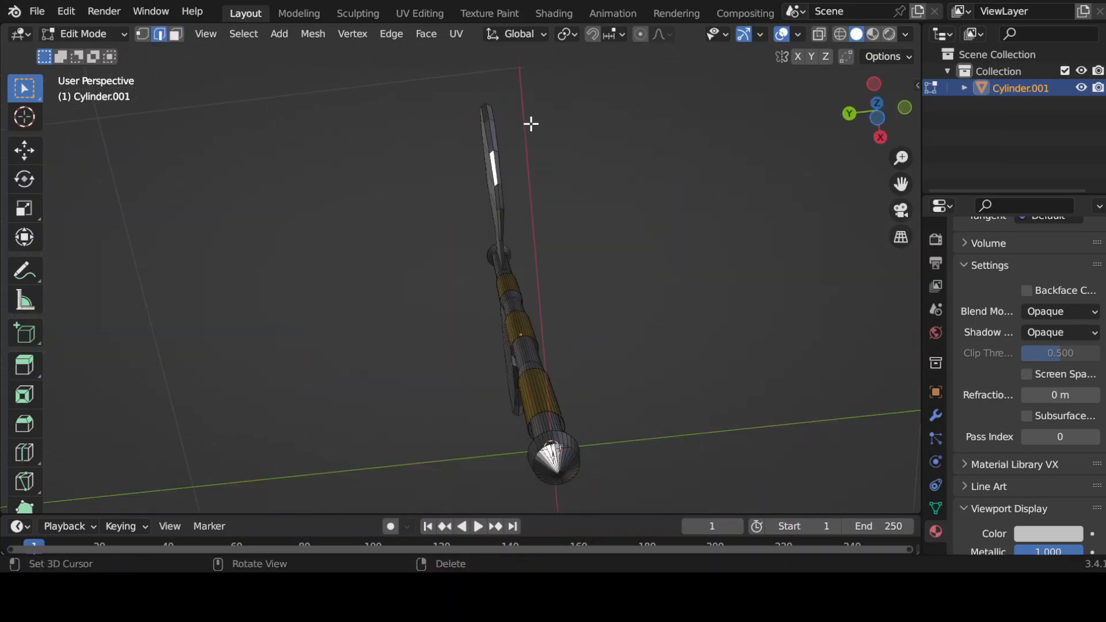
pyautogui.keyDown('ctrl'); pyautogui.click(500, 191); pyautogui.keyUp('ctrl')
pyautogui.hotkey('ctrl', 'z')
pyautogui.keyDown('ctrl'); pyautogui.click(493, 133); pyautogui.keyUp('ctrl')
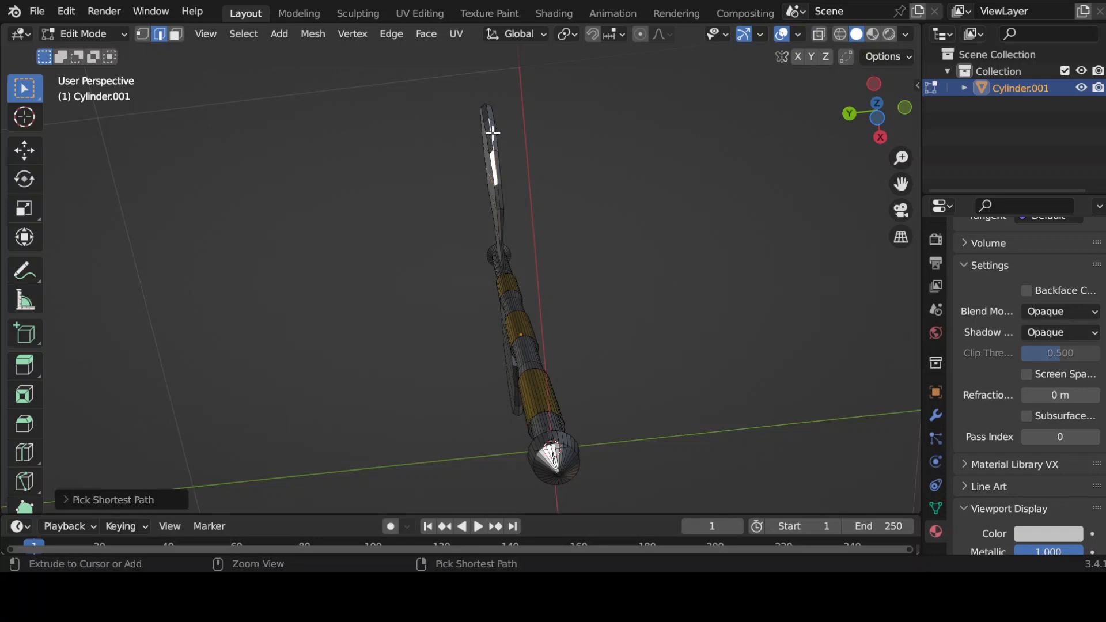
pyautogui.moveTo(508, 200); pyautogui.dragTo(463, 292, button='middle')
pyautogui.keyDown('ctrl'); pyautogui.click(521, 249); pyautogui.keyUp('ctrl')
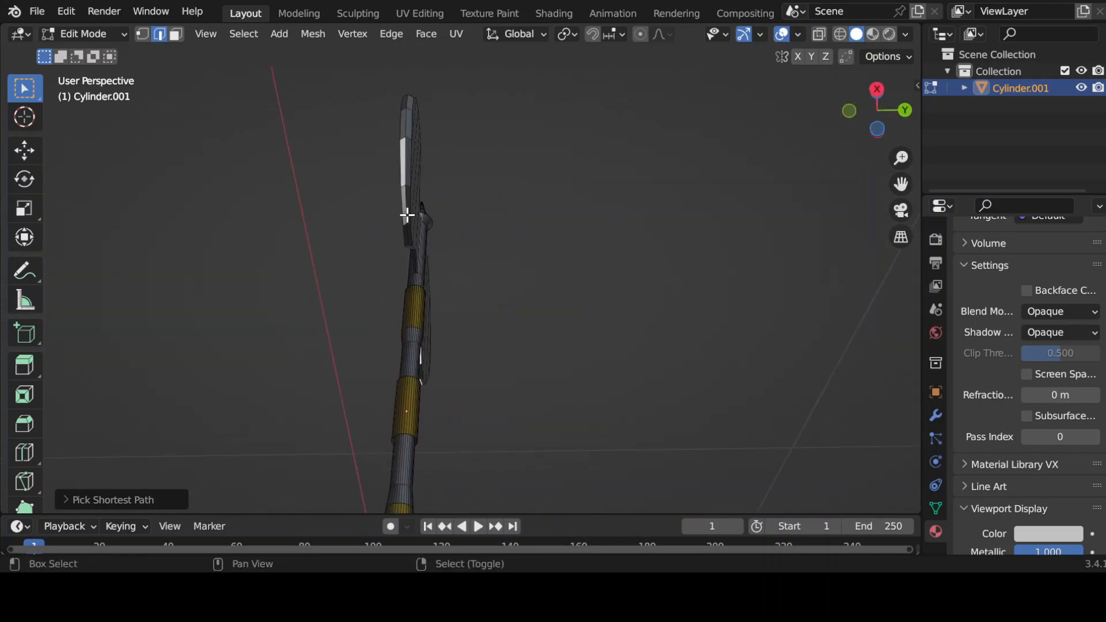
pyautogui.moveTo(435, 193); pyautogui.dragTo(415, 312, button='middle')
pyautogui.hotkey('ctrl', 'z')
pyautogui.keyDown('ctrl'); pyautogui.rightClick(407, 313); pyautogui.keyUp('ctrl')
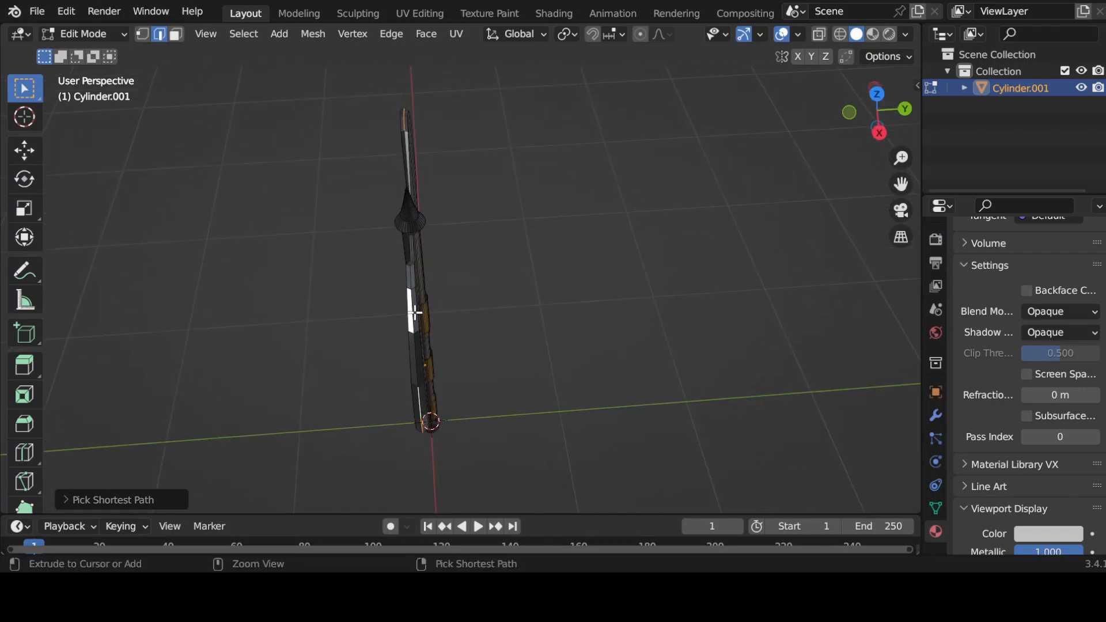
pyautogui.moveTo(468, 340); pyautogui.dragTo(536, 380, button='middle')
pyautogui.press('s')
pyautogui.press('x')
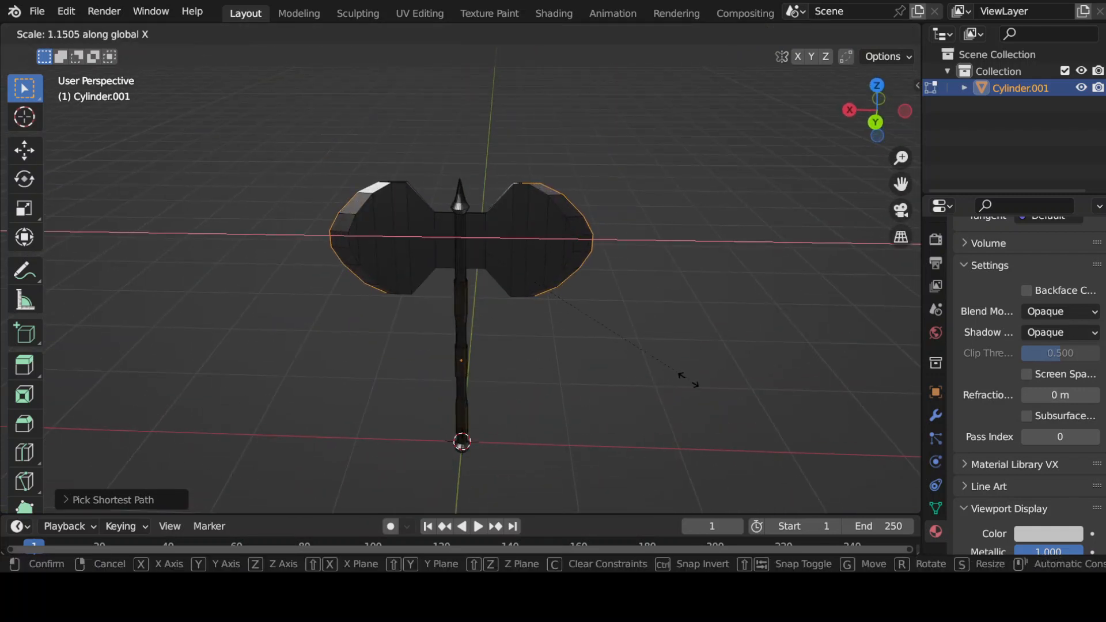
pyautogui.click(741, 378)
pyautogui.moveTo(742, 378); pyautogui.dragTo(664, 369, button='middle')
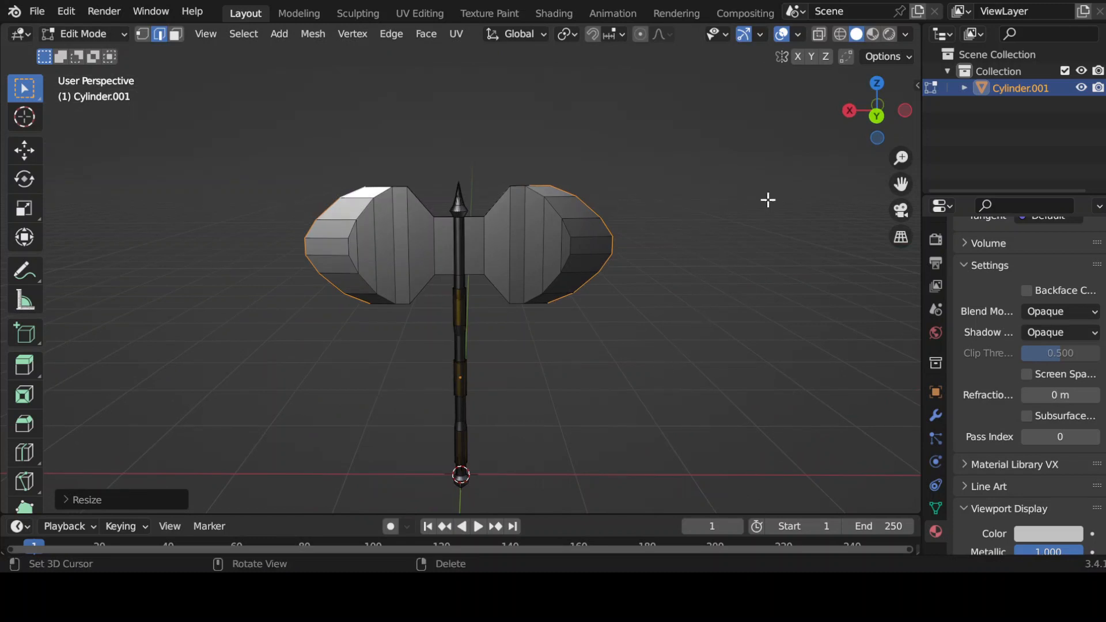
# - Select all faces of both blades in wireframe and scale them down along X to bring them closer to the staff
pyautogui.hotkey('alt', 'z')
pyautogui.press('3')
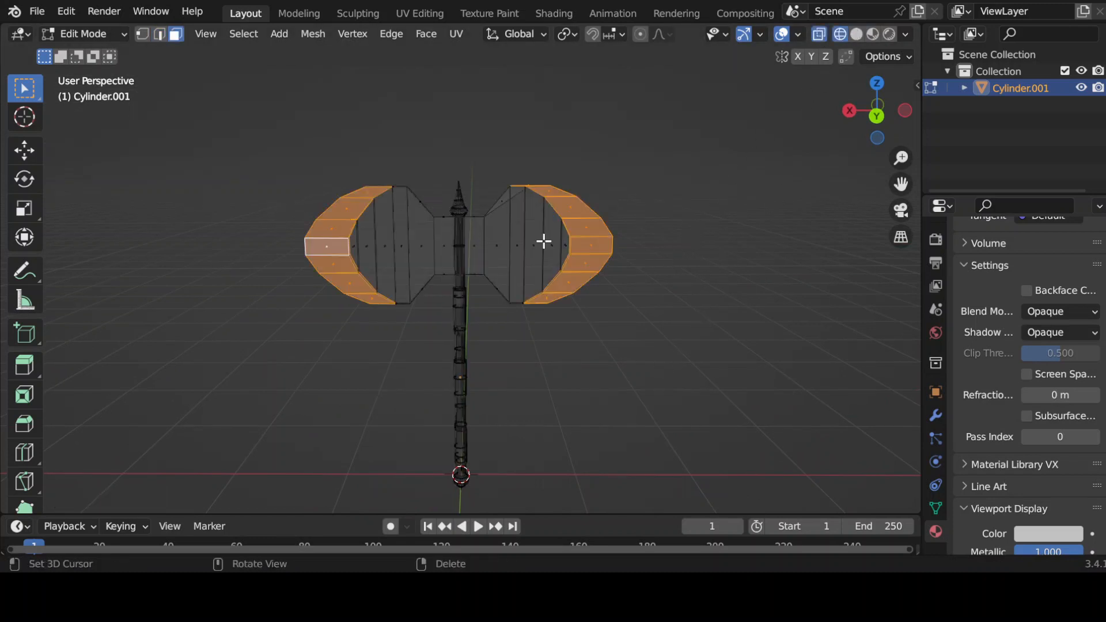
pyautogui.moveTo(491, 173); pyautogui.dragTo(617, 317)
pyautogui.keyDown('shift'); pyautogui.moveTo(266, 109); pyautogui.dragTo(439, 352); pyautogui.keyUp('shift')
pyautogui.press('s')
pyautogui.press('x')
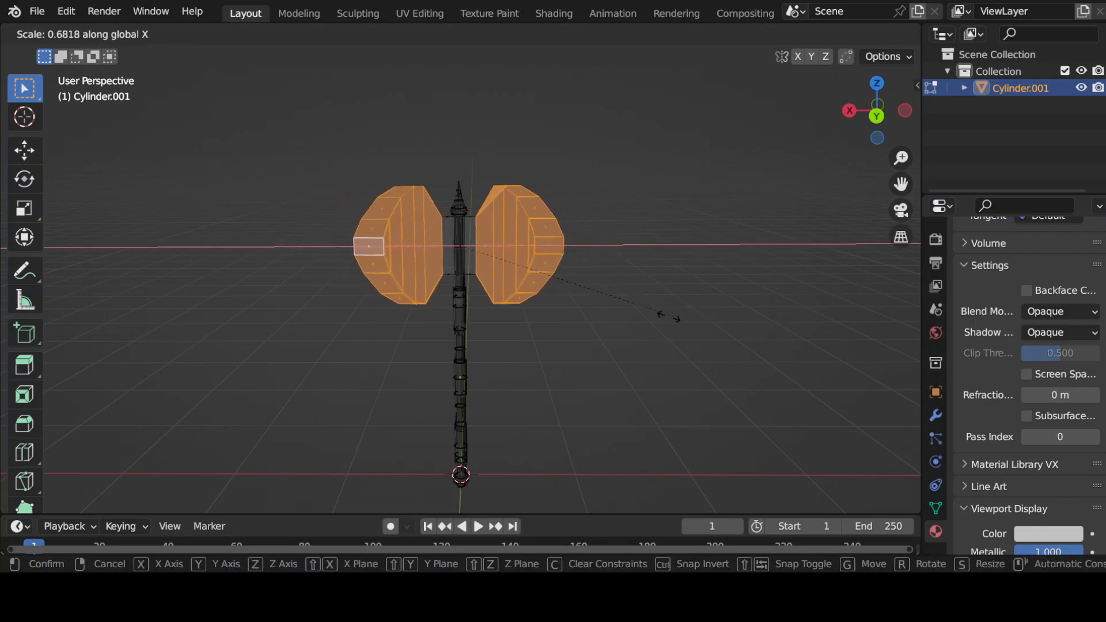
pyautogui.click(621, 295)
pyautogui.hotkey('alt', 'a')
pyautogui.scroll(5, 634, 311)
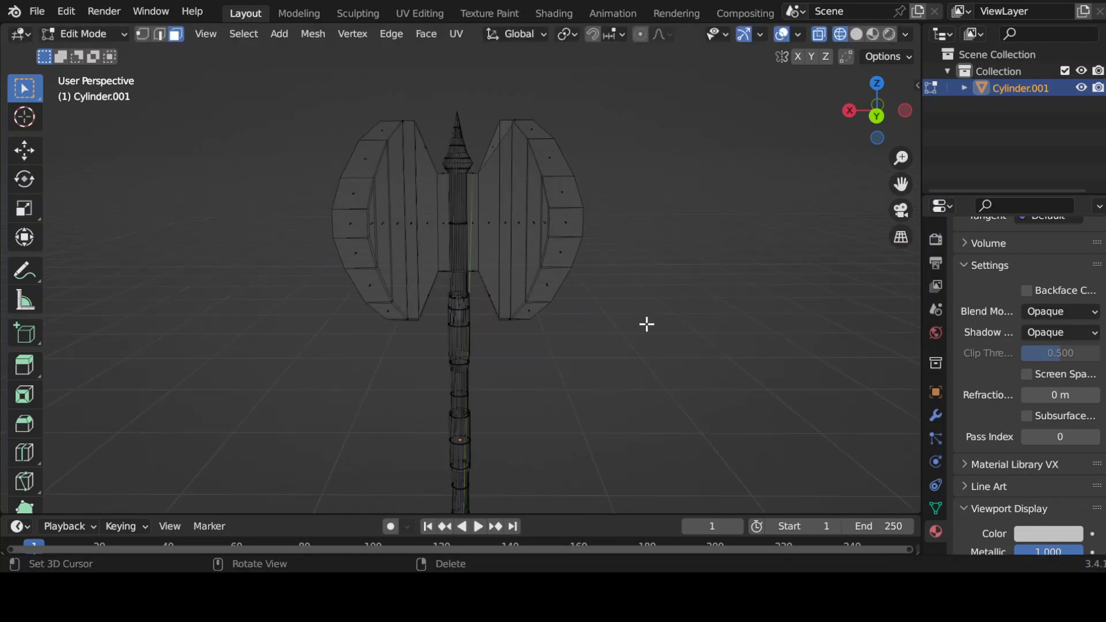
pyautogui.moveTo(487, 218); pyautogui.dragTo(509, 360)
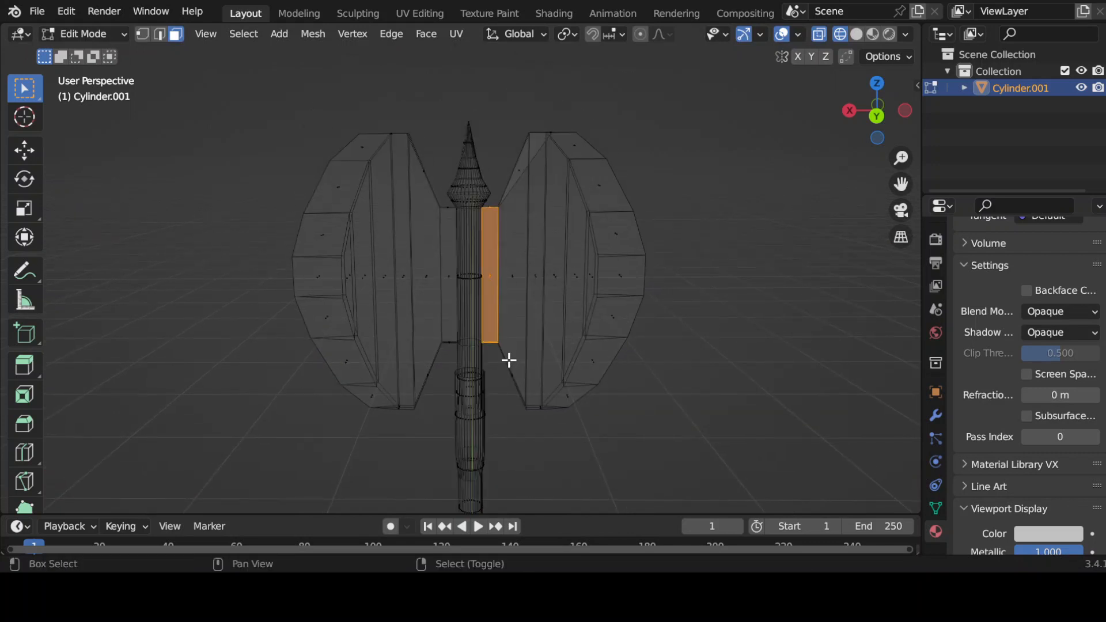
pyautogui.keyDown('shift'); pyautogui.moveTo(425, 199); pyautogui.dragTo(451, 343); pyautogui.keyUp('shift')
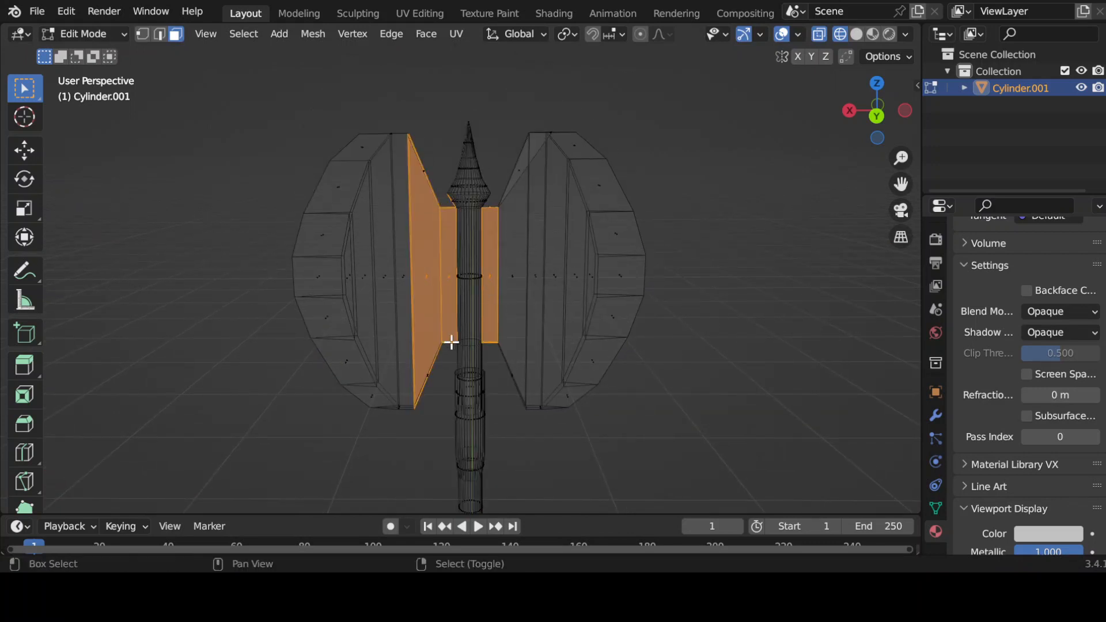
pyautogui.moveTo(679, 457); pyautogui.dragTo(756, 497)
pyautogui.press('2')
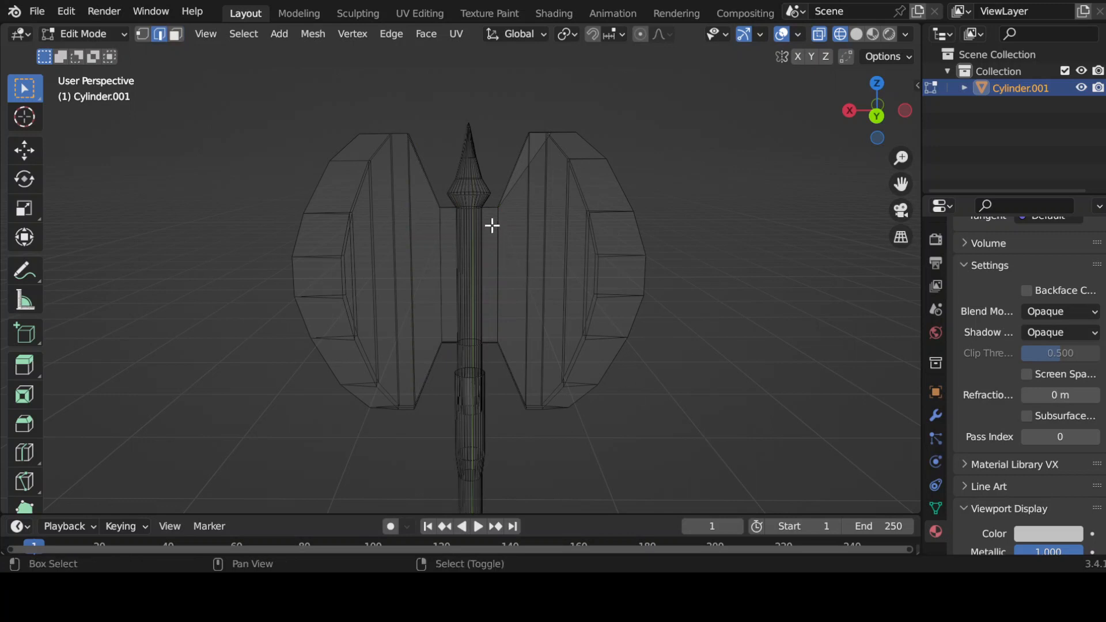
pyautogui.moveTo(496, 201); pyautogui.dragTo(514, 349)
pyautogui.keyDown('shift'); pyautogui.moveTo(422, 190); pyautogui.dragTo(448, 366); pyautogui.keyUp('shift')
pyautogui.press('s')
pyautogui.press('x')
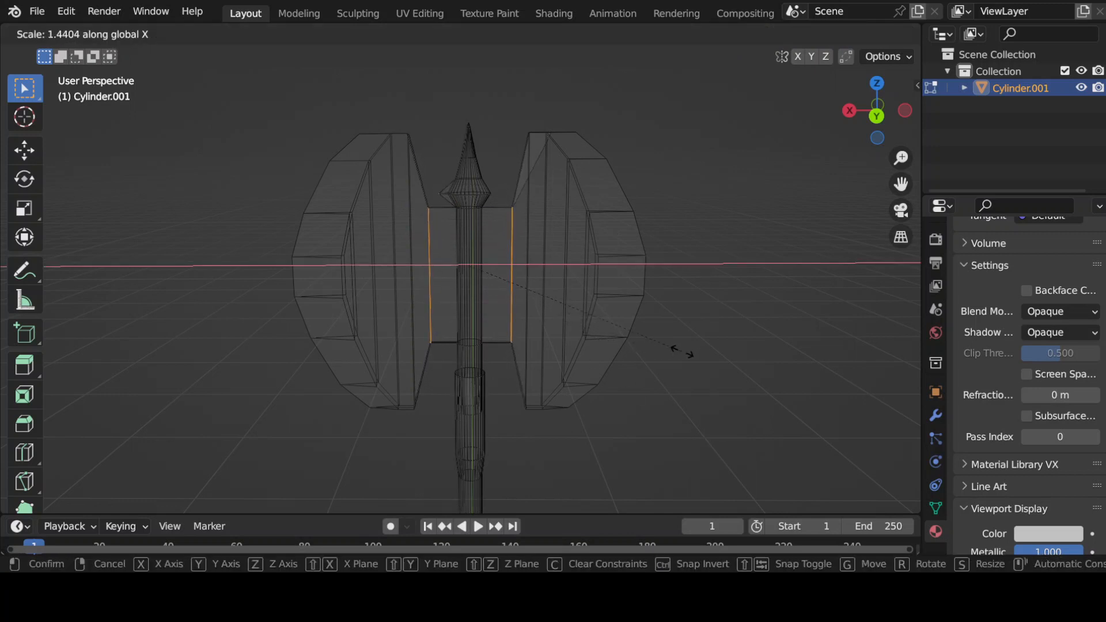
pyautogui.press('Escape')
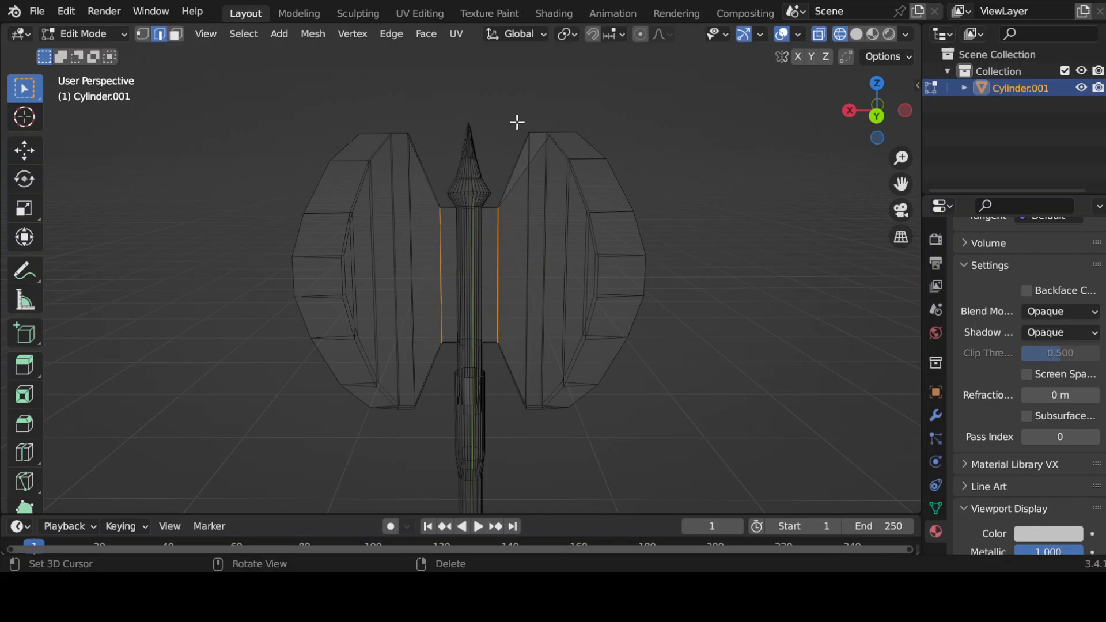
# - Select the vertical edges where both blades join the central plates and scale them apart along X
pyautogui.click(490, 95)
pyautogui.moveTo(429, 208); pyautogui.dragTo(448, 350)
pyautogui.keyDown('shift'); pyautogui.moveTo(492, 213); pyautogui.dragTo(509, 285); pyautogui.keyUp('shift')
pyautogui.press('s')
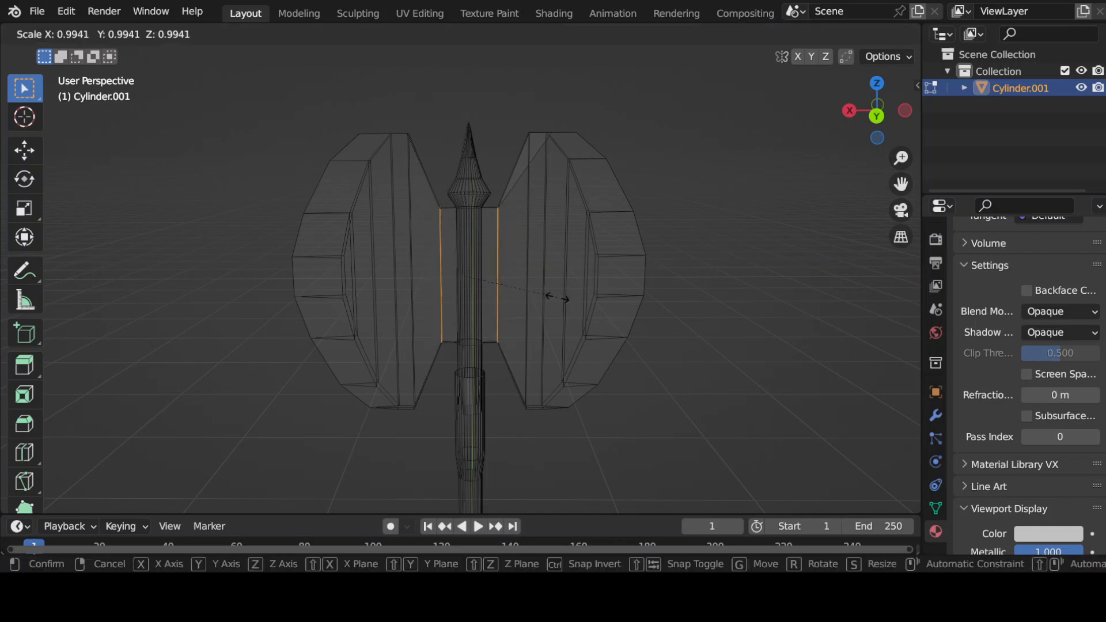
pyautogui.press('x')
pyautogui.press('Escape')
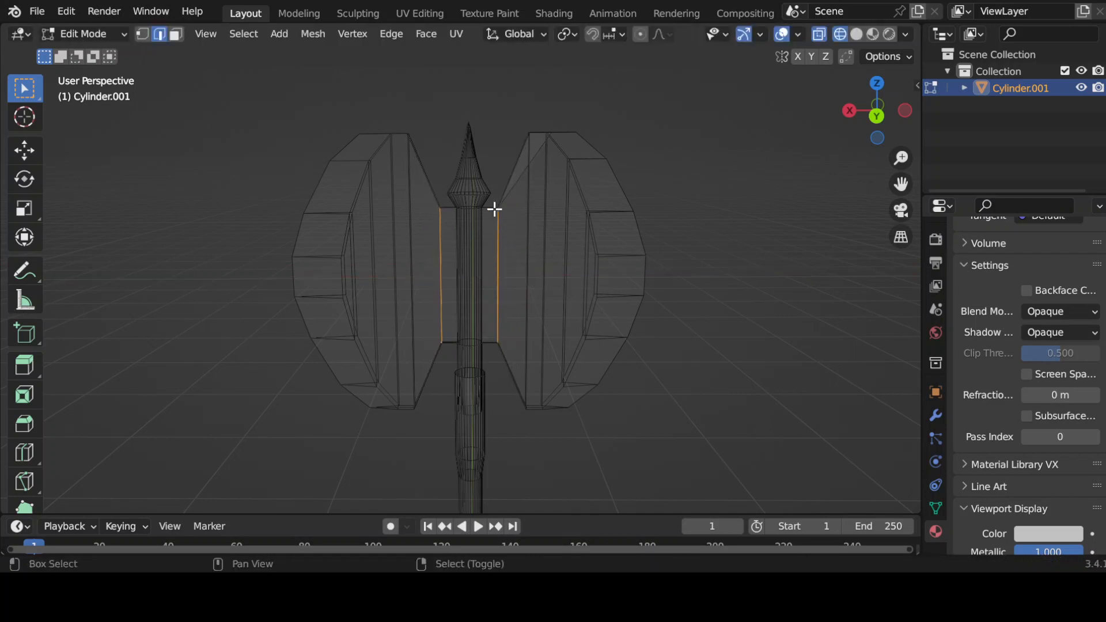
pyautogui.press('s')
pyautogui.press('x')
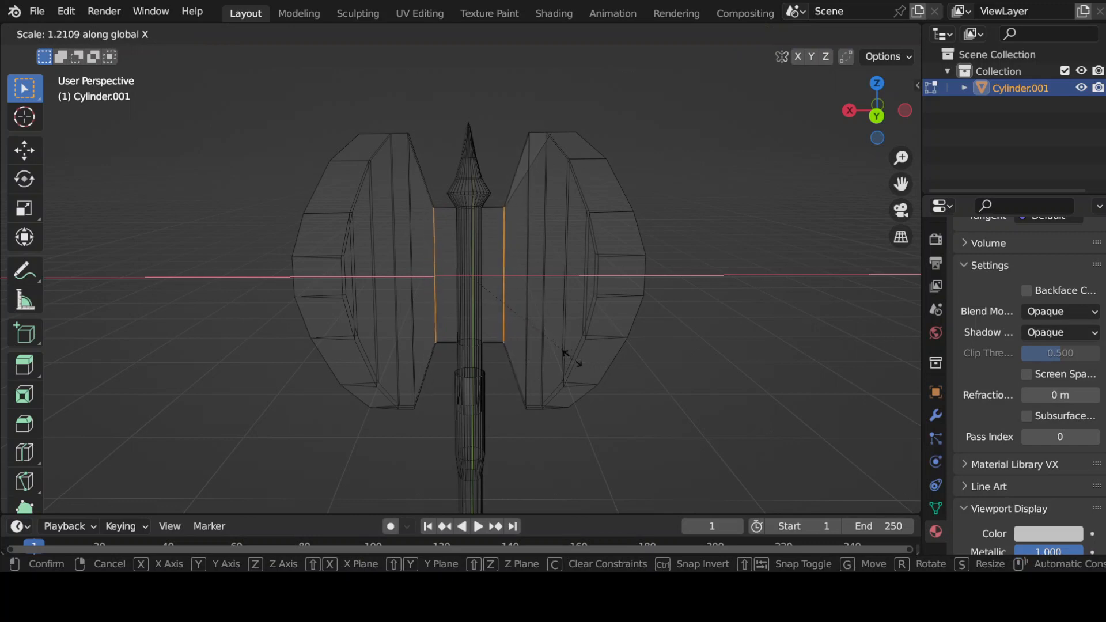
pyautogui.click(616, 344)
# - Add a vertical loop cut through each connecting plate beside the staff and select both new loops
pyautogui.hotkey('ctrl', 'r')
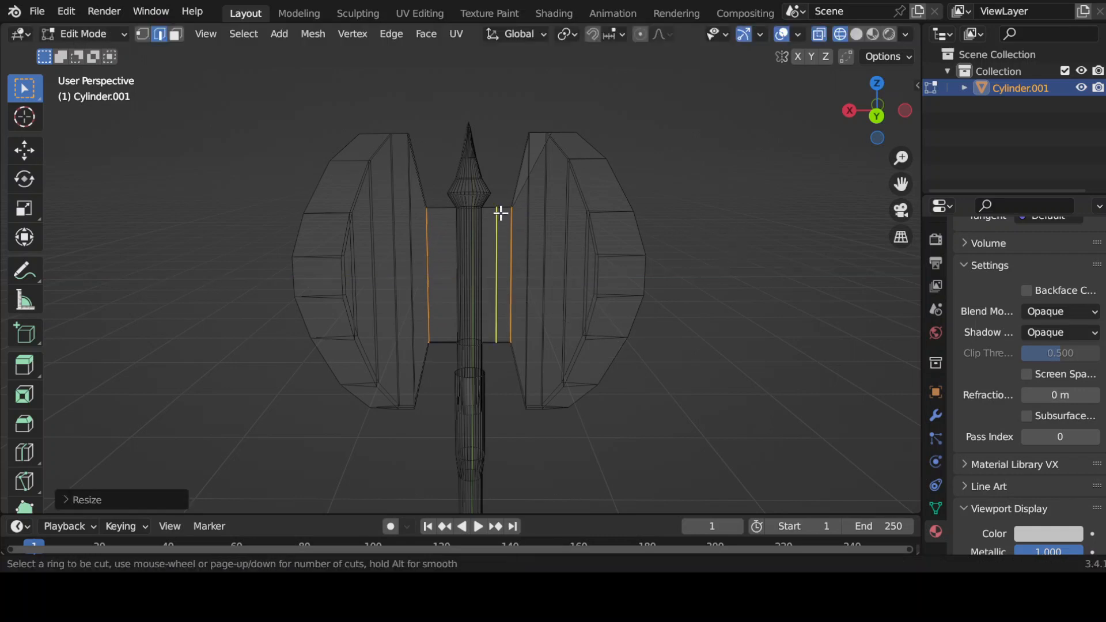
pyautogui.click(496, 216)
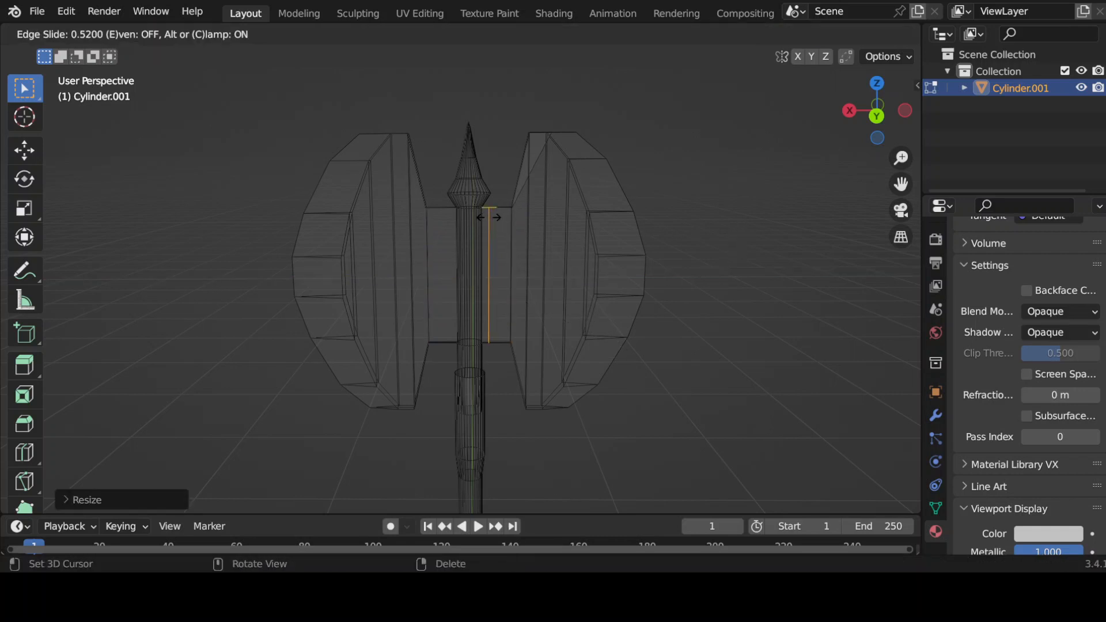
pyautogui.click(492, 217)
pyautogui.hotkey('ctrl', 'r')
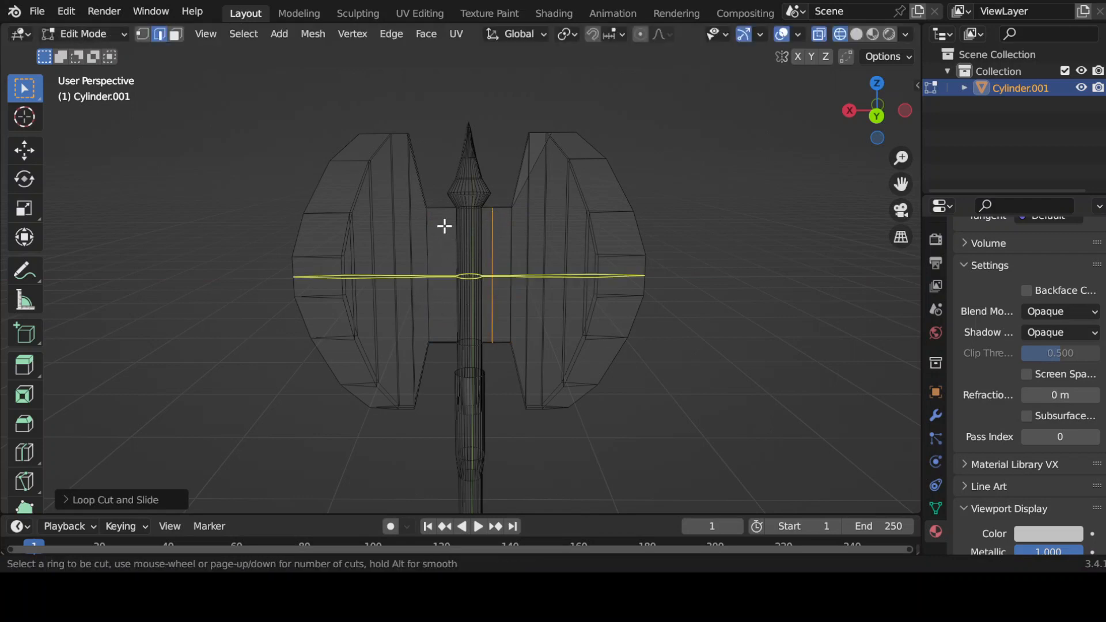
pyautogui.click(447, 211)
pyautogui.click(451, 215)
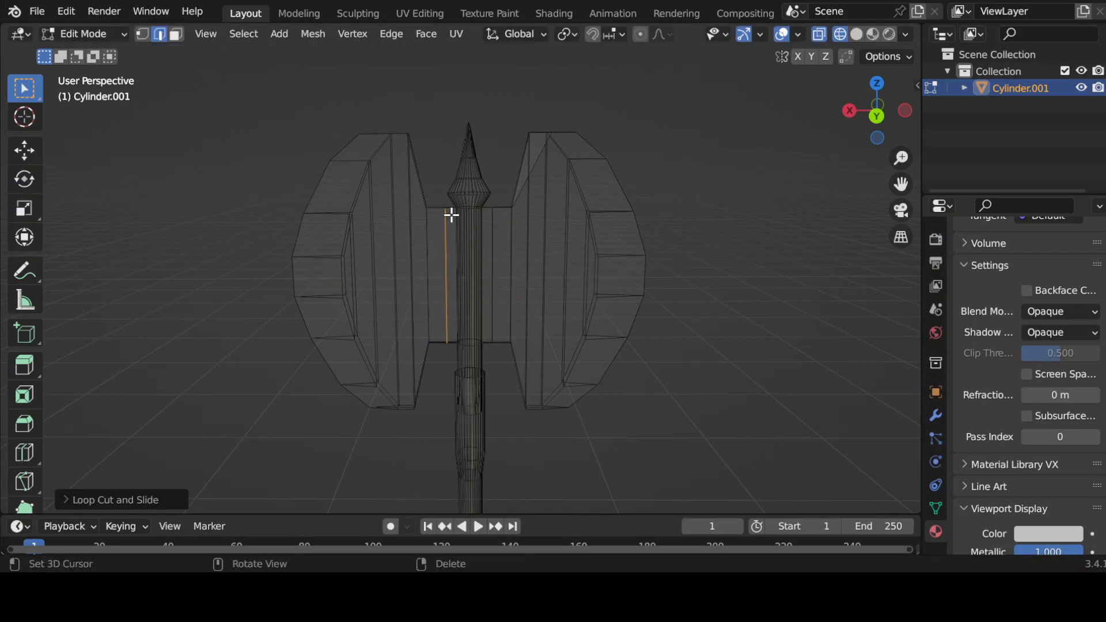
pyautogui.keyDown('alt'); pyautogui.keyDown('shift'); pyautogui.click(494, 260); pyautogui.keyUp('shift'); pyautogui.keyUp('alt')
pyautogui.press('s')
pyautogui.press('x')
pyautogui.press('z')
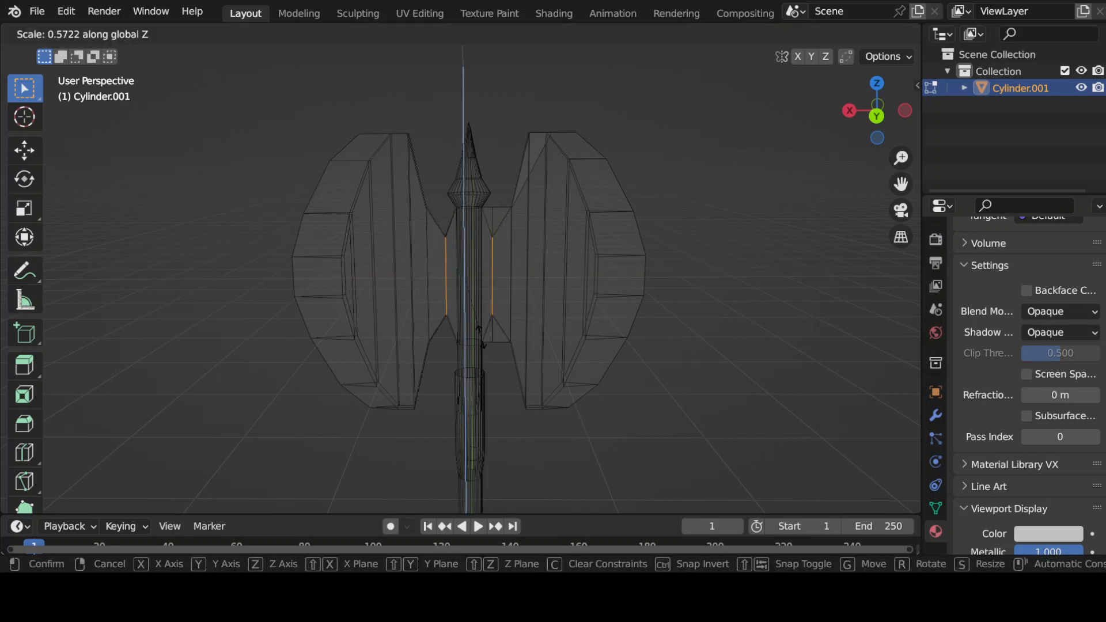
pyautogui.click(510, 218)
pyautogui.moveTo(489, 202); pyautogui.dragTo(499, 367)
pyautogui.moveTo(436, 200); pyautogui.dragTo(450, 346)
pyautogui.hotkey('ctrl', 'z')
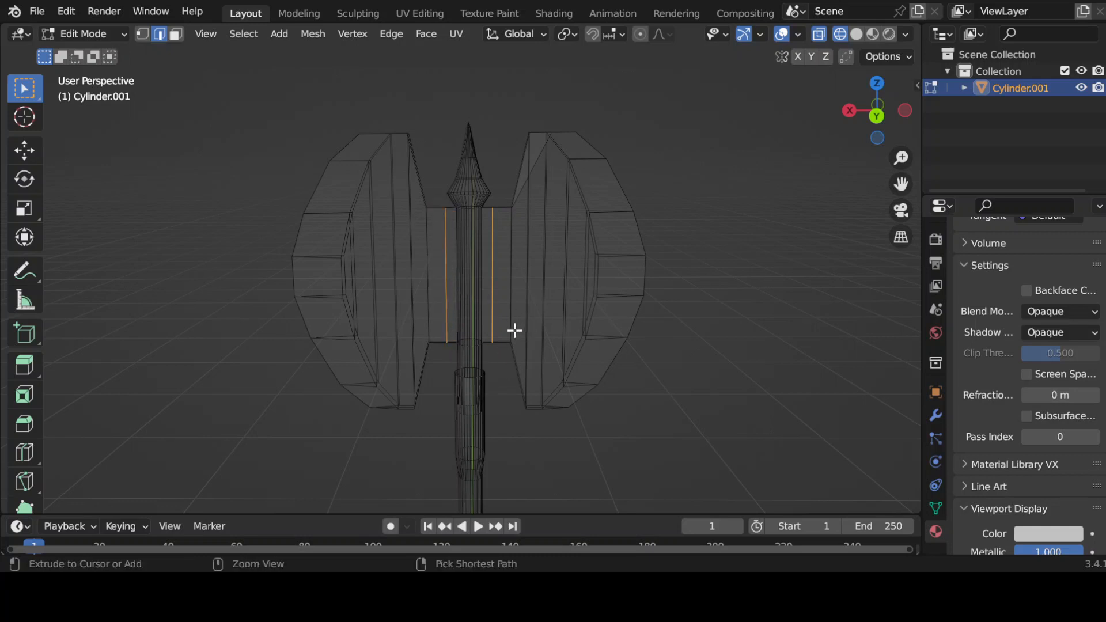
# - Scale the two connecting-plate loops to about 0.57 along Z to pinch them beside the staff, and return to solid shading
pyautogui.press('s')
pyautogui.press('z')
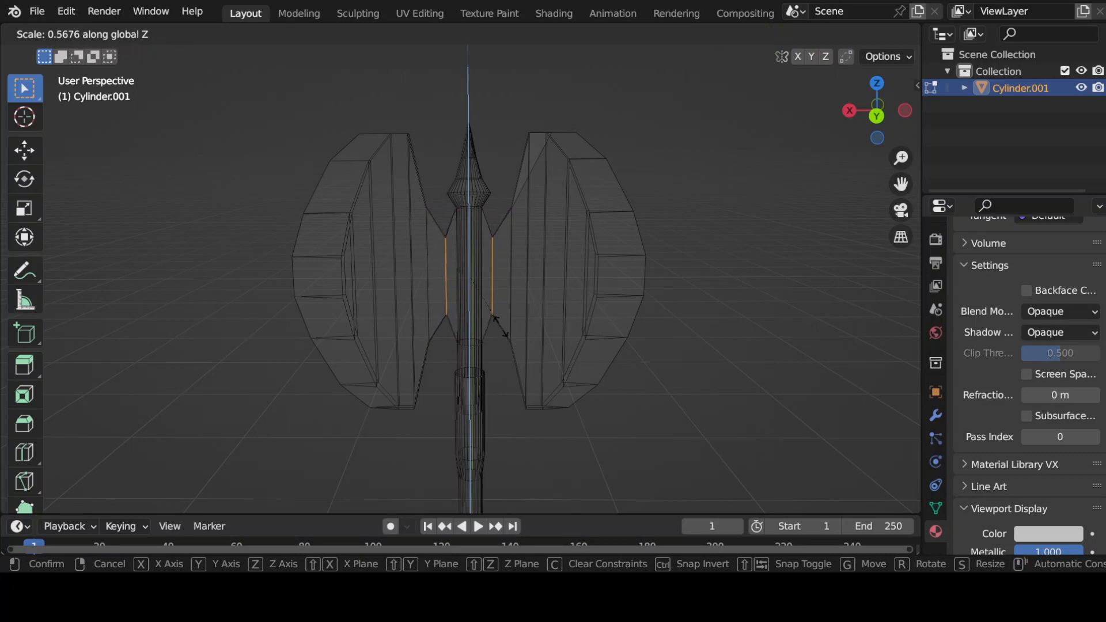
pyautogui.click(495, 318)
pyautogui.click(860, 37)
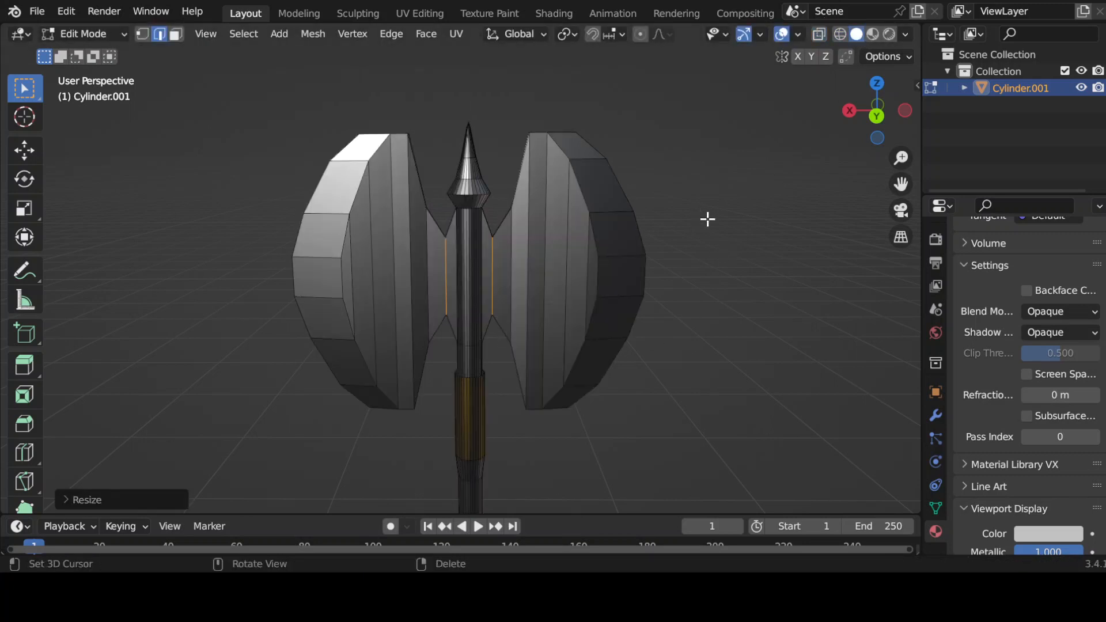
# - Examine the whole axe in Object Mode from several angles and orientations
pyautogui.moveTo(770, 311)
pyautogui.mouseDown(button='middle')
pyautogui.moveTo(588, 339)
pyautogui.moveTo(445, 323)
pyautogui.moveTo(472, 250)
pyautogui.moveTo(628, 331)
pyautogui.moveTo(746, 334)
pyautogui.moveTo(675, 311)
pyautogui.moveTo(765, 332)
pyautogui.moveTo(681, 345)
pyautogui.moveTo(370, 324)
pyautogui.moveTo(430, 344)
pyautogui.moveTo(532, 441)
pyautogui.mouseUp(button='middle')
pyautogui.press('Tab')
pyautogui.scroll(-7, 681, 345)
pyautogui.scroll(3, 451, 358)
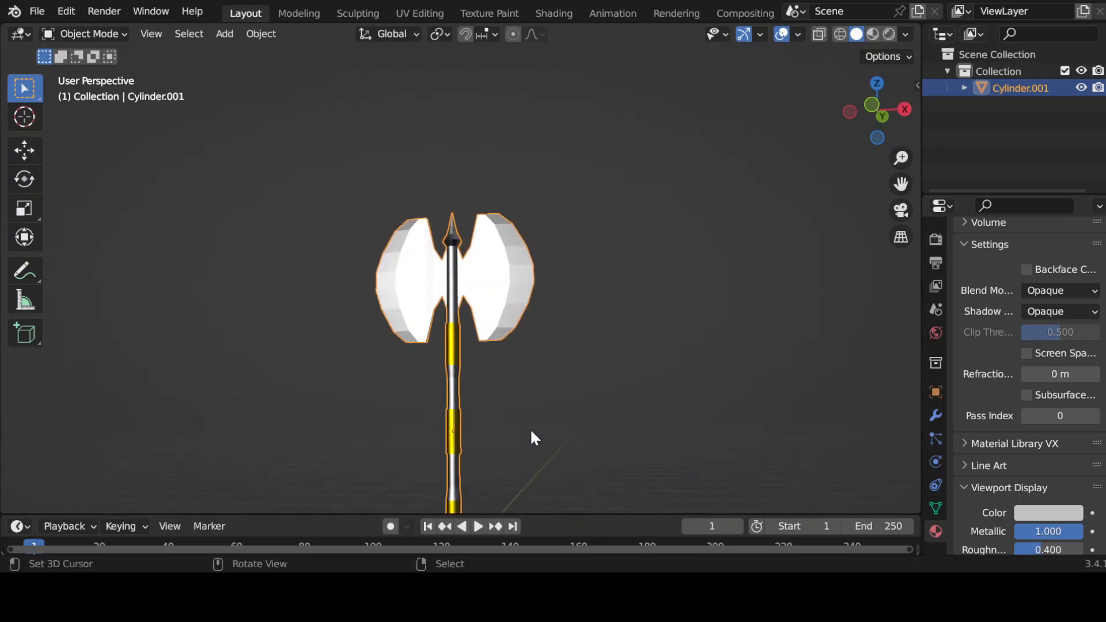
pyautogui.keyDown('shift'); pyautogui.moveTo(607, 338); pyautogui.dragTo(616, 319, button='middle'); pyautogui.keyUp('shift')
pyautogui.keyDown('shift'); pyautogui.moveTo(599, 398); pyautogui.dragTo(612, 353, button='middle'); pyautogui.keyUp('shift')
pyautogui.press('r')
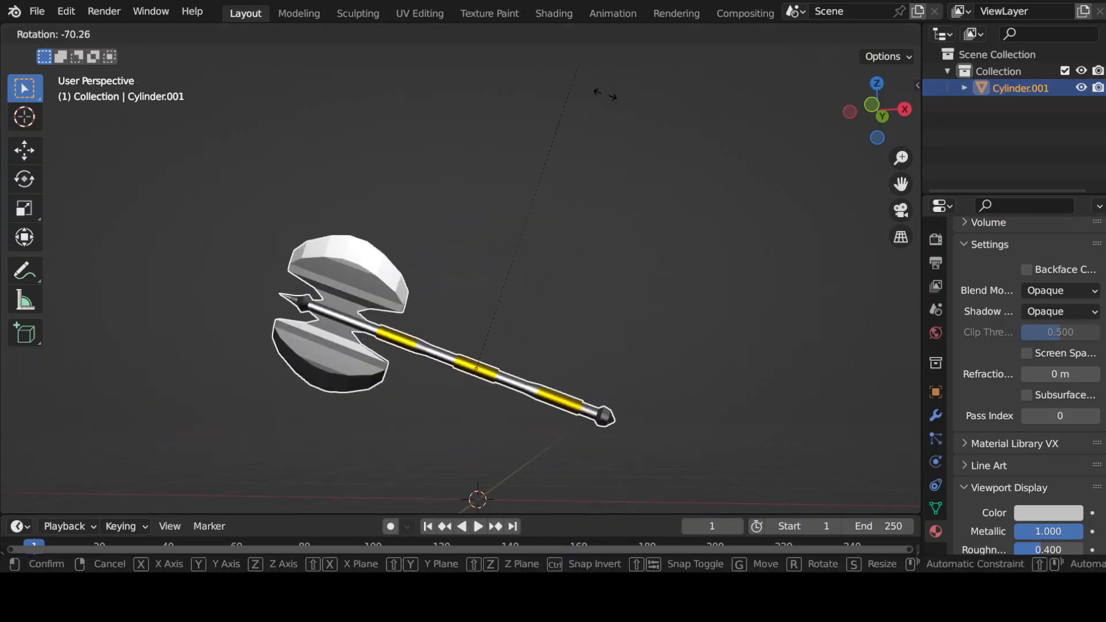
pyautogui.rightClick(618, 300)
pyautogui.moveTo(619, 299); pyautogui.dragTo(645, 366, button='middle')
# - In Edit Mode, select all faces of the staff's pointed tip in wireframe and raise it about 0.16 m along Z
pyautogui.press('Tab')
pyautogui.scroll(2, 645, 365)
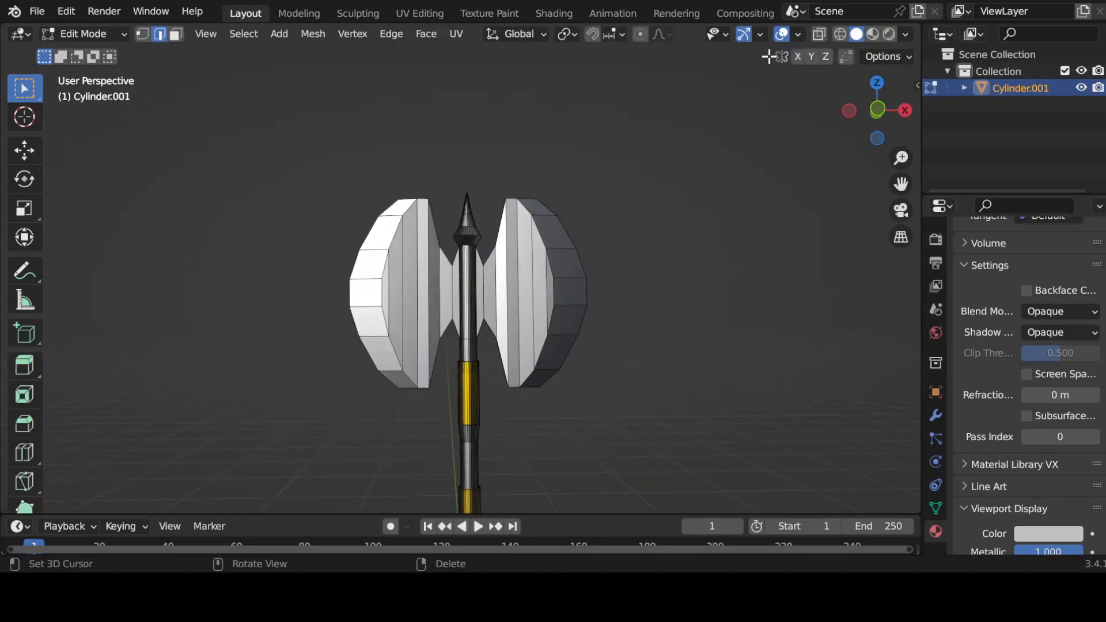
pyautogui.click(840, 34)
pyautogui.scroll(1, 684, 219)
pyautogui.press('3')
pyautogui.scroll(1, 502, 219)
pyautogui.moveTo(500, 217); pyautogui.dragTo(497, 242, button='middle')
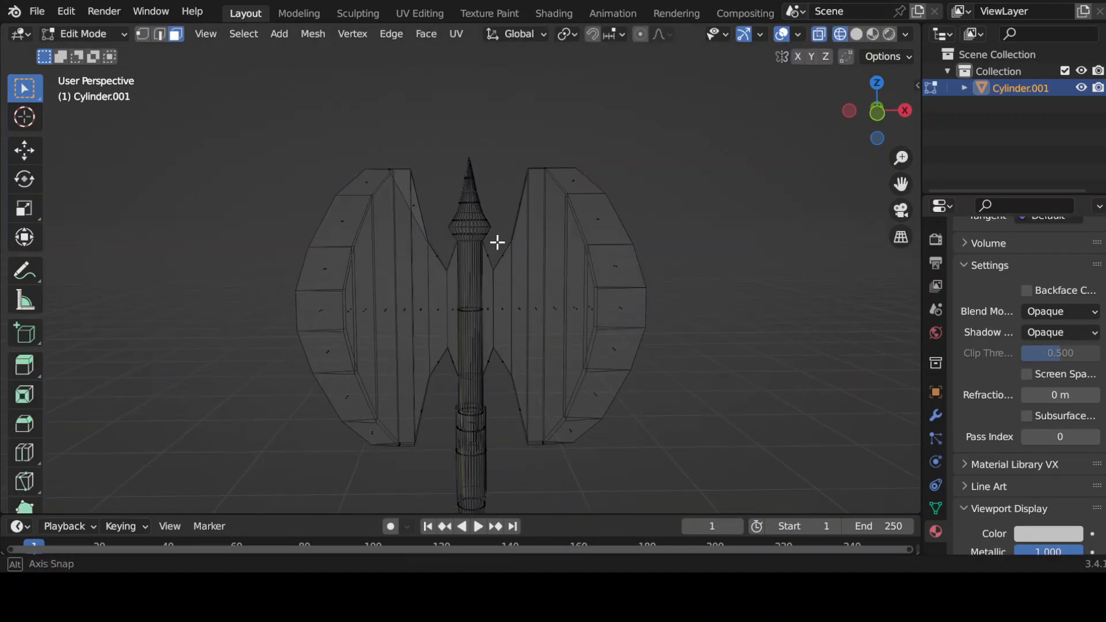
pyautogui.moveTo(442, 129); pyautogui.dragTo(494, 239)
pyautogui.press('g')
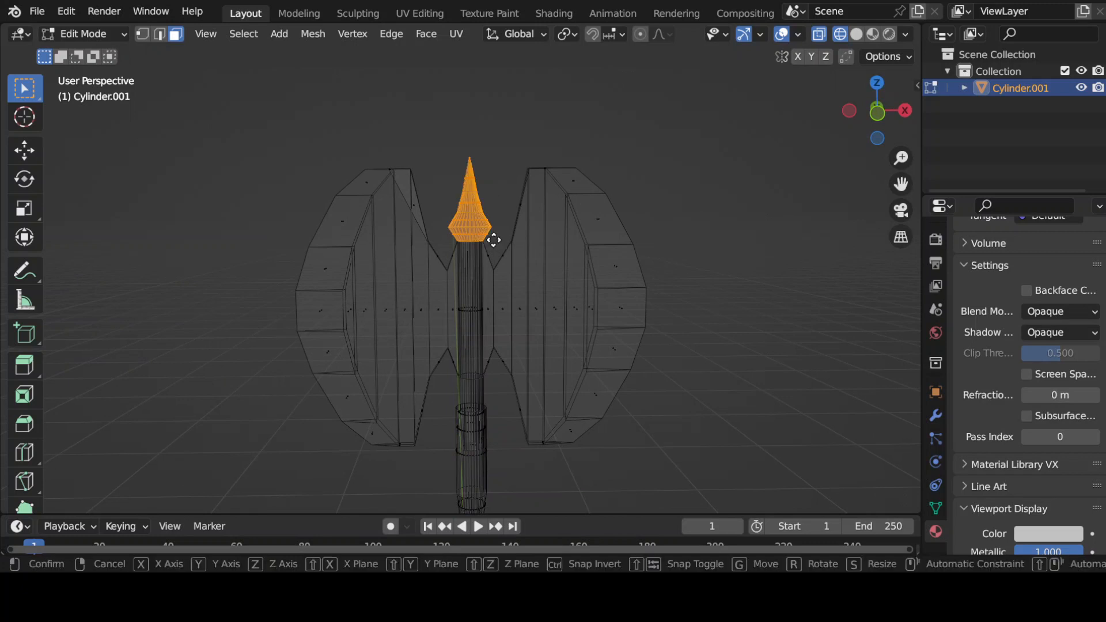
pyautogui.press('z')
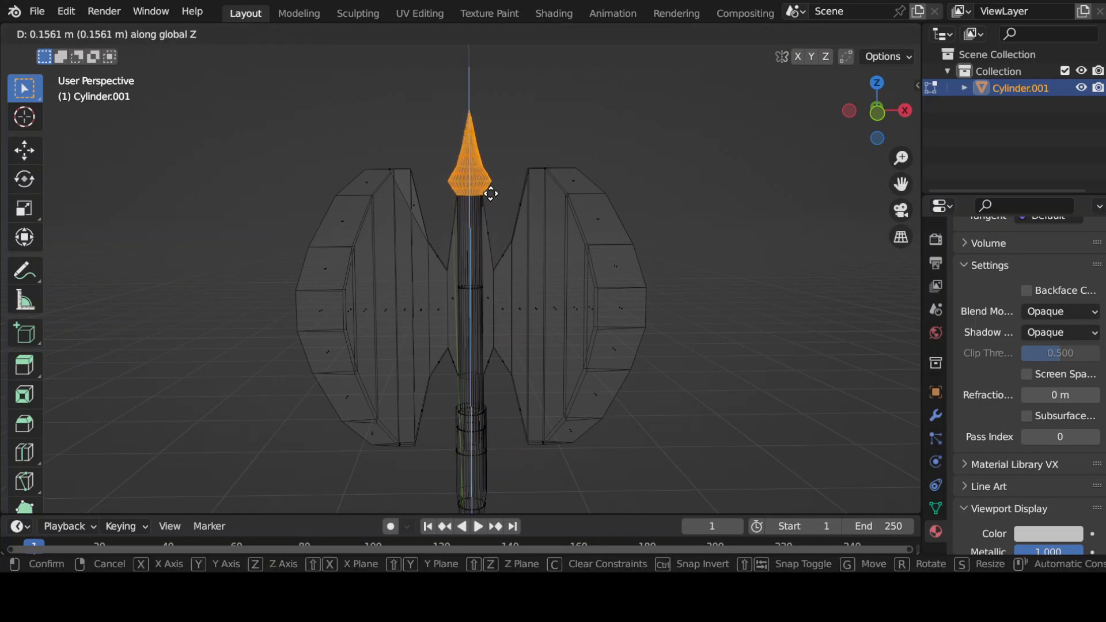
pyautogui.click(490, 193)
# - Enlarge the selected pointed tip to about 1.3 times its size, raise it slightly along Z, and return to solid shading
pyautogui.press('s')
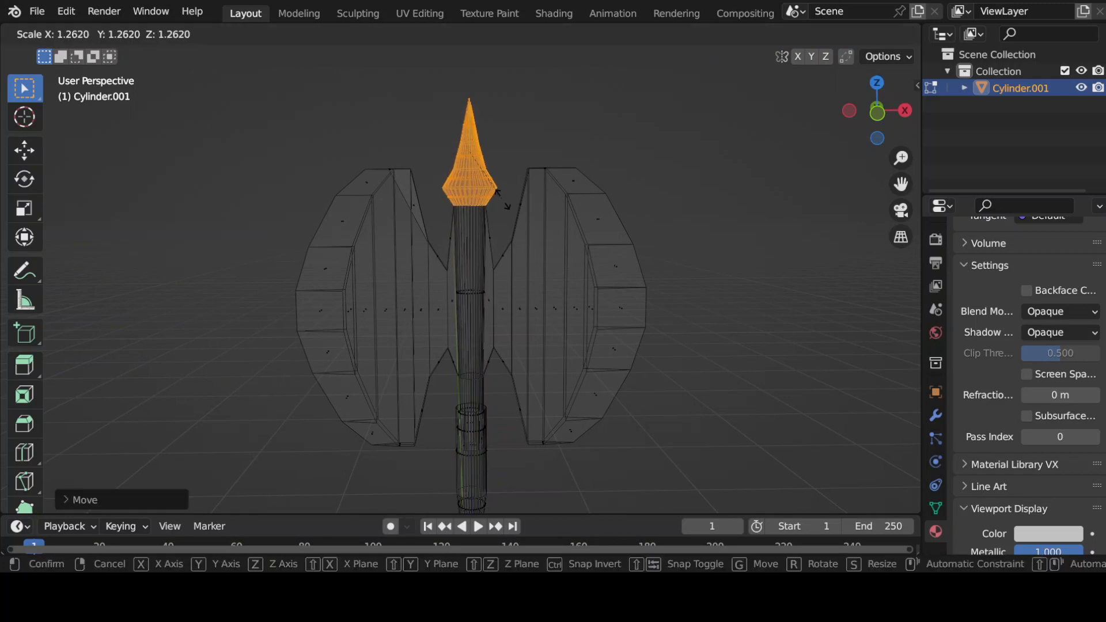
pyautogui.click(504, 200)
pyautogui.press('g')
pyautogui.press('z')
pyautogui.click(504, 178)
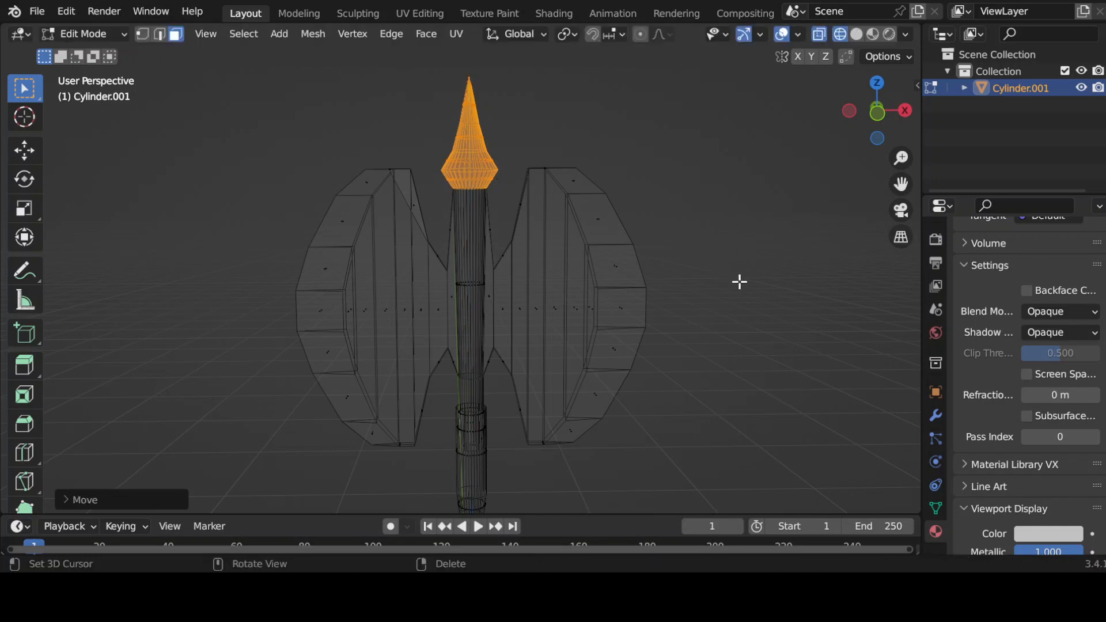
pyautogui.click(804, 355)
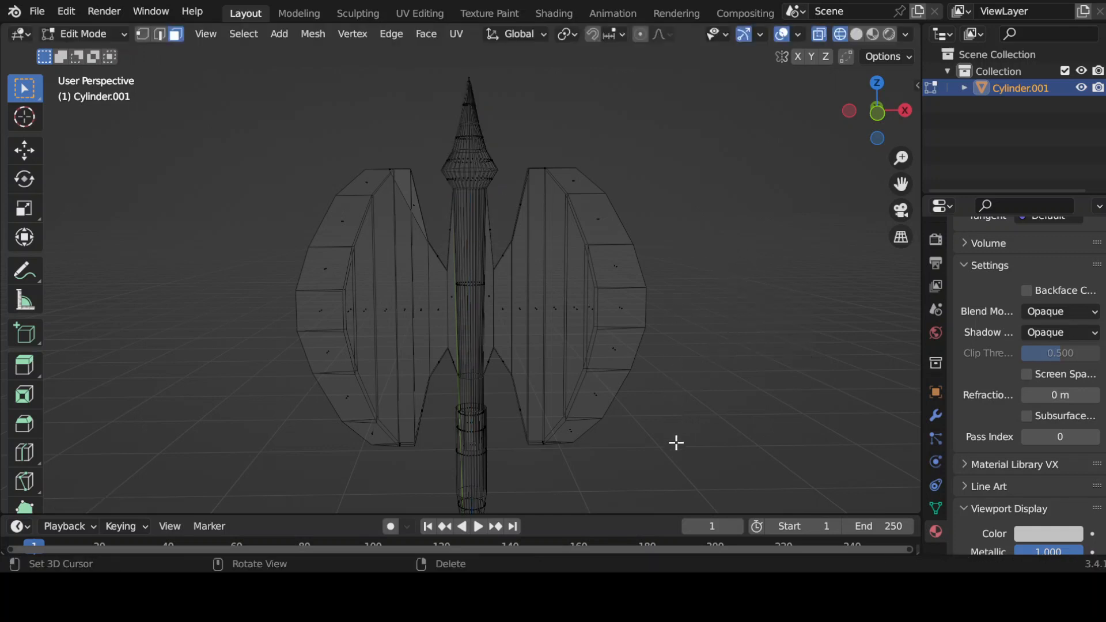
pyautogui.moveTo(676, 443); pyautogui.dragTo(668, 415, button='middle')
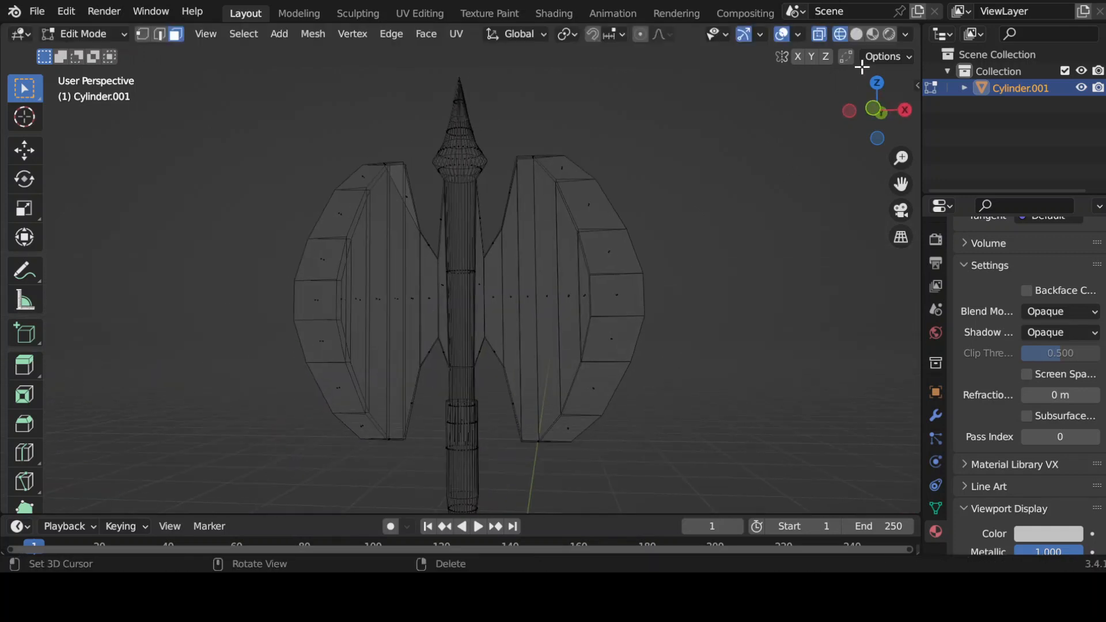
pyautogui.click(857, 35)
pyautogui.moveTo(717, 384)
pyautogui.mouseDown(button='middle')
pyautogui.moveTo(728, 374)
pyautogui.moveTo(689, 370)
pyautogui.moveTo(753, 344)
pyautogui.moveTo(661, 379)
pyautogui.moveTo(691, 371)
pyautogui.moveTo(583, 346)
pyautogui.mouseUp(button='middle')
pyautogui.press('Tab')
pyautogui.press('Tab')
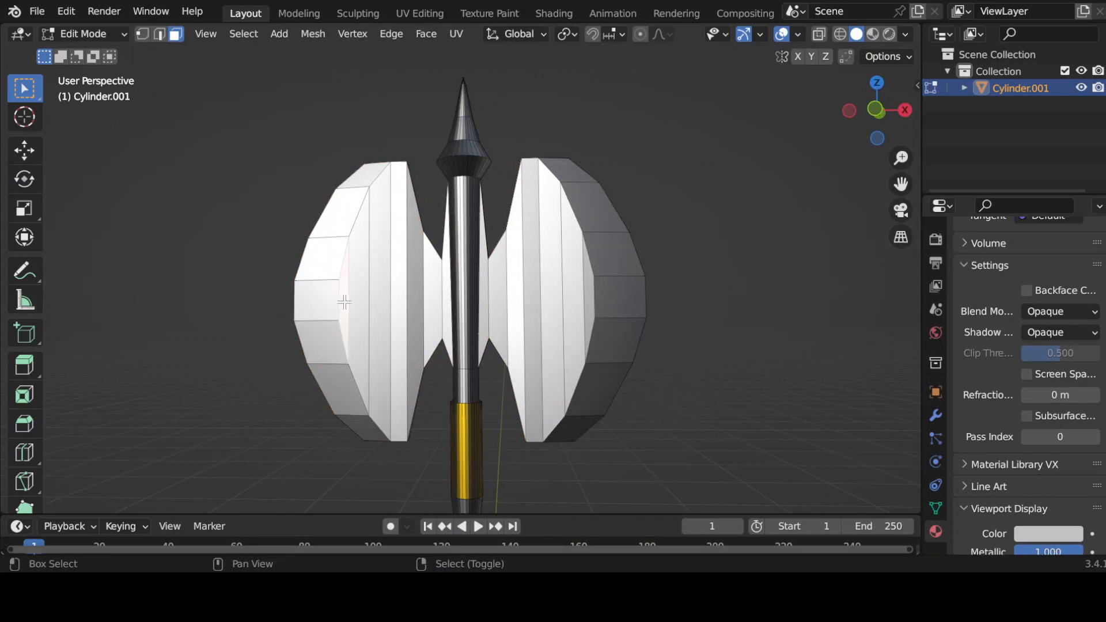
# - Select the flat faces of both blades and their connecting plates on the front side, excluding the beveled cutting edges
pyautogui.keyDown('shift'); pyautogui.click(378, 302); pyautogui.keyUp('shift')
pyautogui.keyDown('shift'); pyautogui.click(403, 293); pyautogui.keyUp('shift')
pyautogui.keyDown('shift'); pyautogui.click(417, 296); pyautogui.keyUp('shift')
pyautogui.keyDown('shift'); pyautogui.click(428, 293); pyautogui.keyUp('shift')
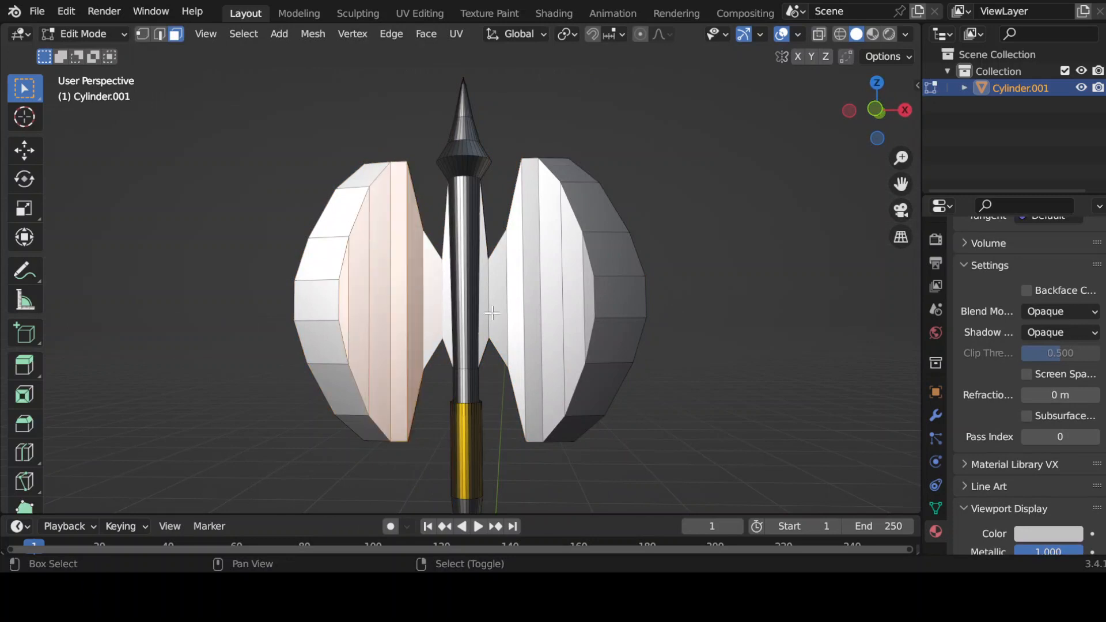
pyautogui.keyDown('shift'); pyautogui.click(539, 303); pyautogui.keyUp('shift')
pyautogui.keyDown('shift'); pyautogui.click(555, 300); pyautogui.keyUp('shift')
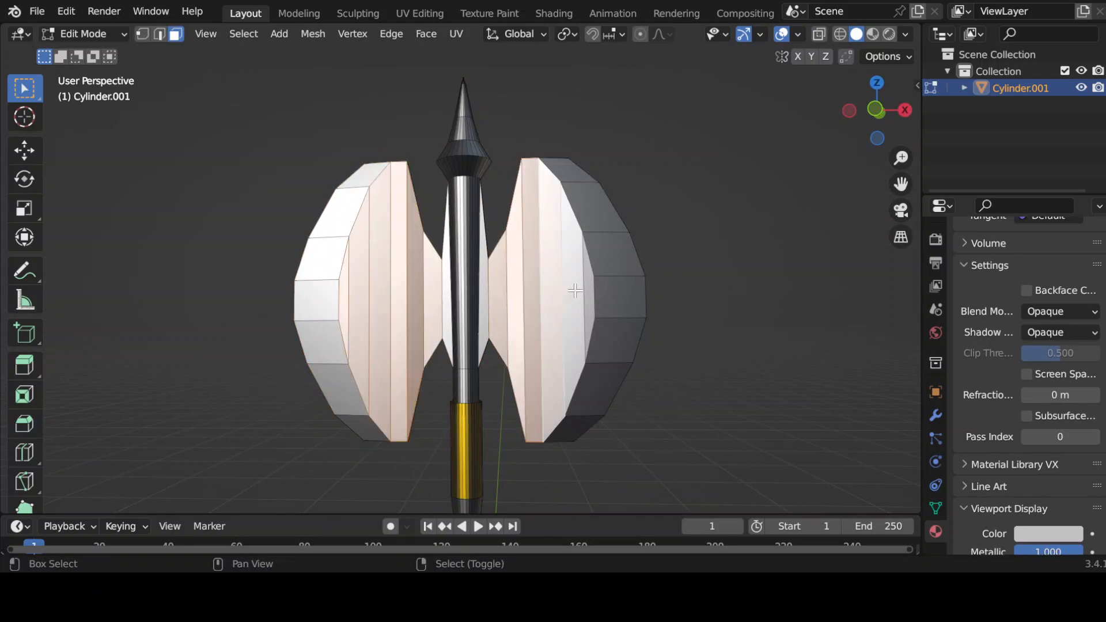
pyautogui.keyDown('shift'); pyautogui.click(571, 296); pyautogui.keyUp('shift')
pyautogui.keyDown('shift'); pyautogui.click(585, 300); pyautogui.keyUp('shift')
# - Add the matching flat faces of both blades and the connecting plates on the axe's opposite side to the selection
pyautogui.moveTo(588, 311); pyautogui.dragTo(358, 318, button='middle')
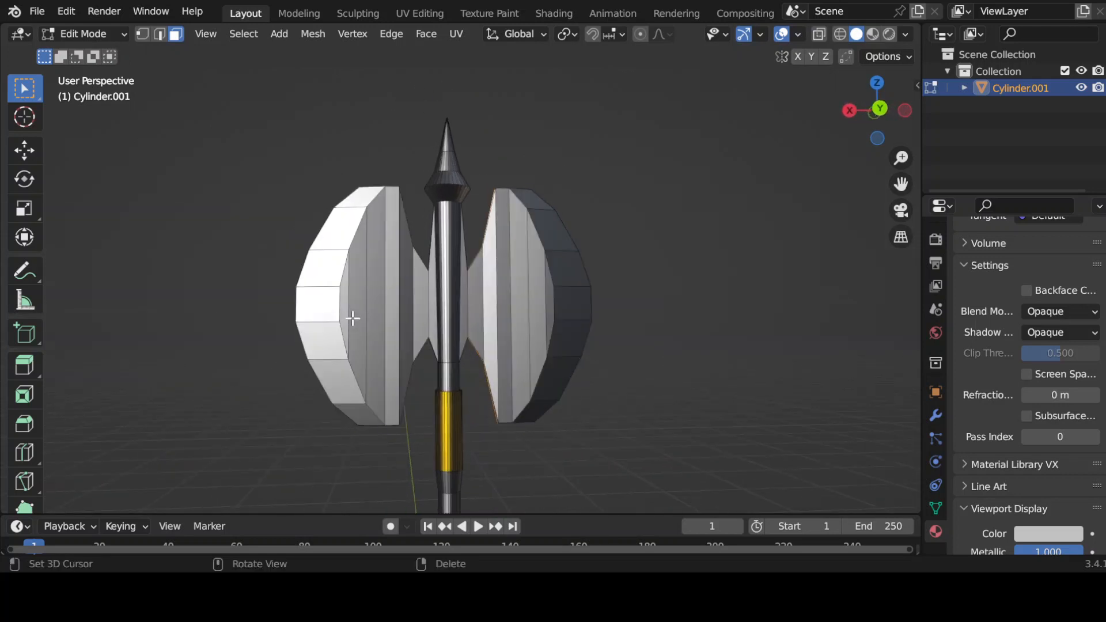
pyautogui.moveTo(342, 309); pyautogui.dragTo(413, 311)
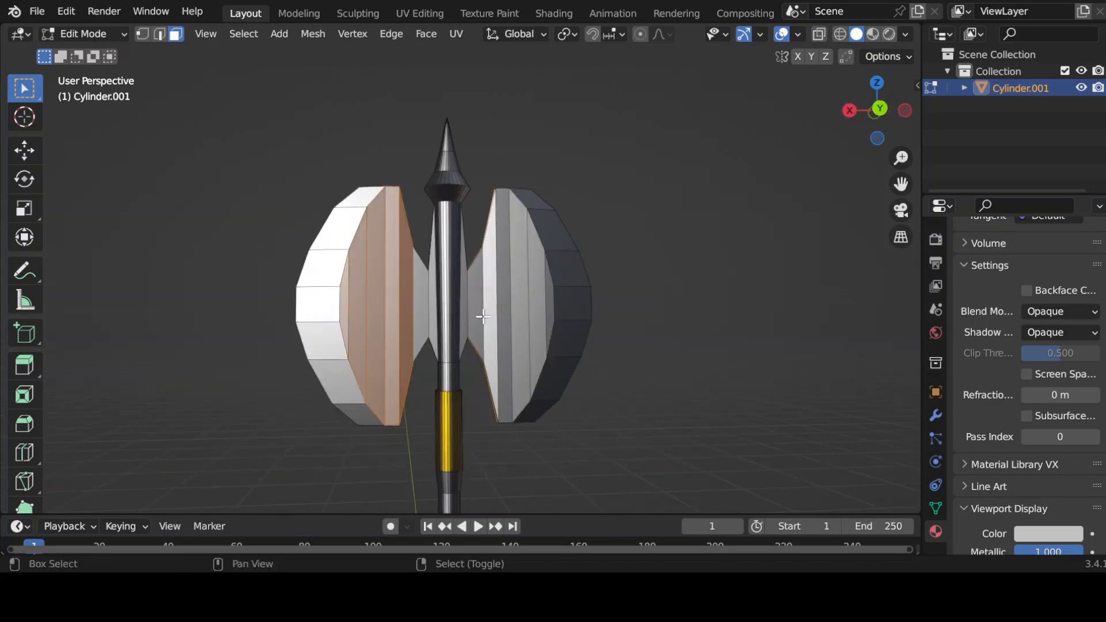
pyautogui.moveTo(490, 304); pyautogui.dragTo(555, 313)
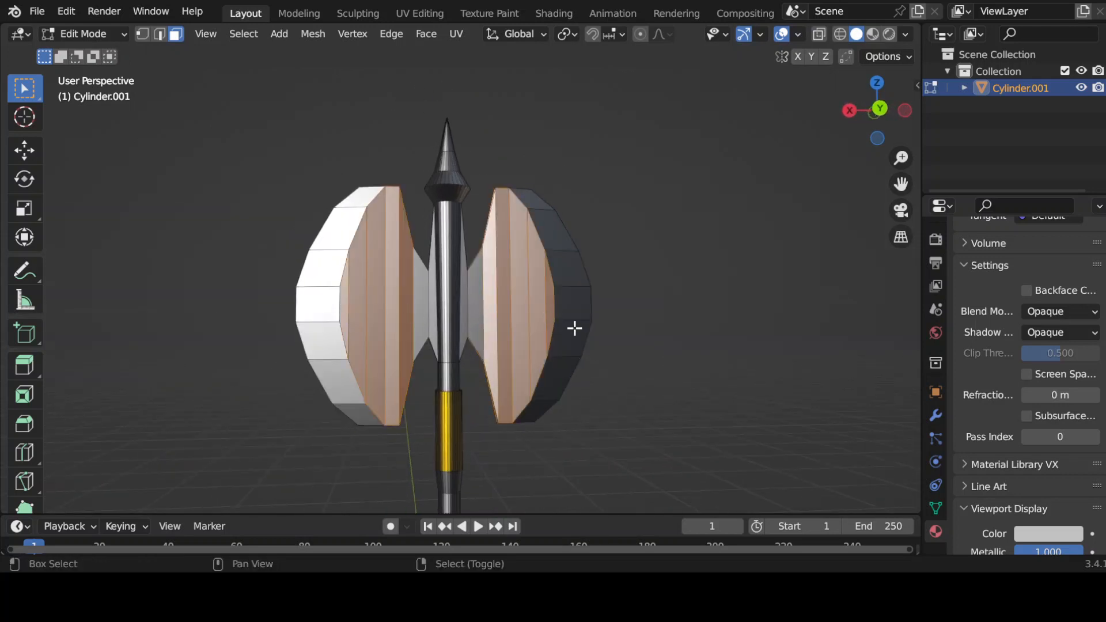
pyautogui.moveTo(572, 326); pyautogui.dragTo(600, 353, button='middle')
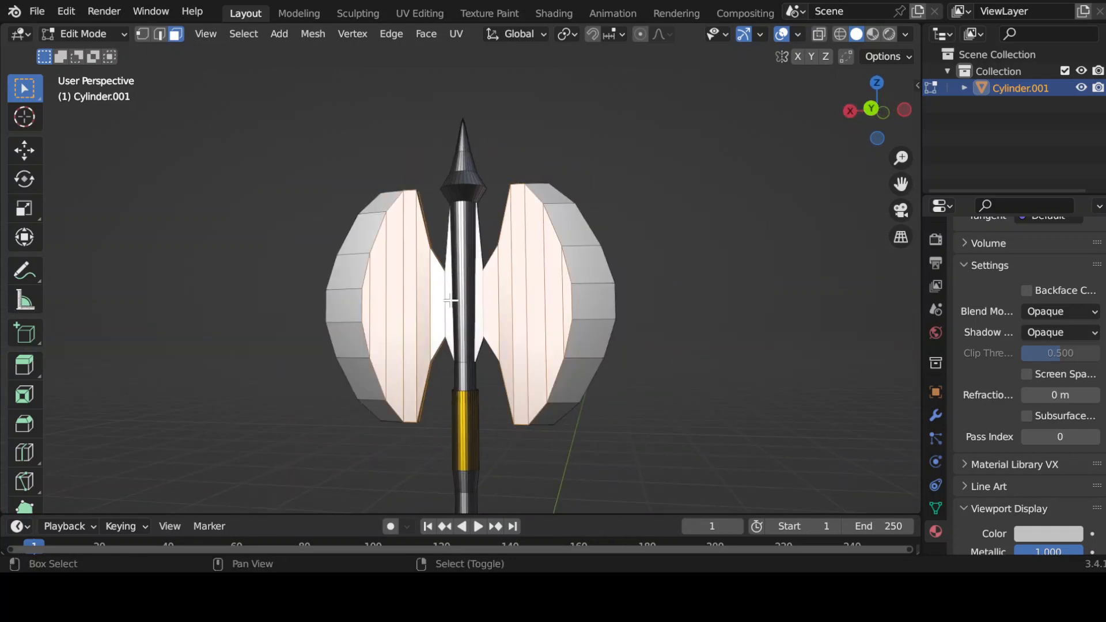
pyautogui.moveTo(438, 301); pyautogui.dragTo(563, 382, button='middle')
# - Separate the selected blade and plate faces into their own object and make it the selected object in Object Mode
pyautogui.press('p')
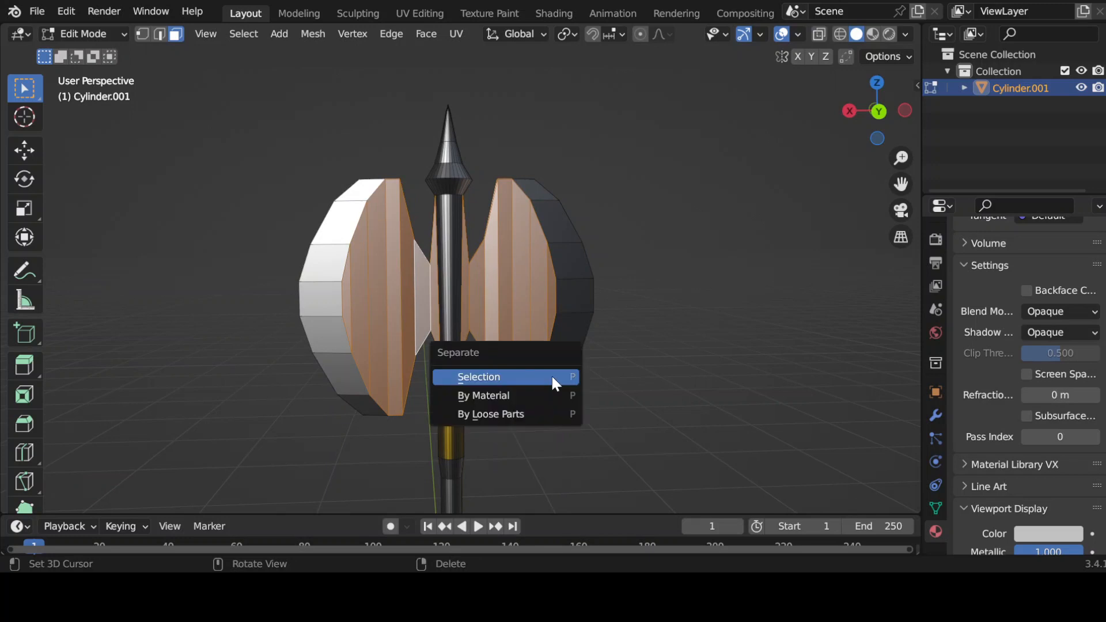
pyautogui.click(550, 375)
pyautogui.press('Tab')
pyautogui.click(538, 364)
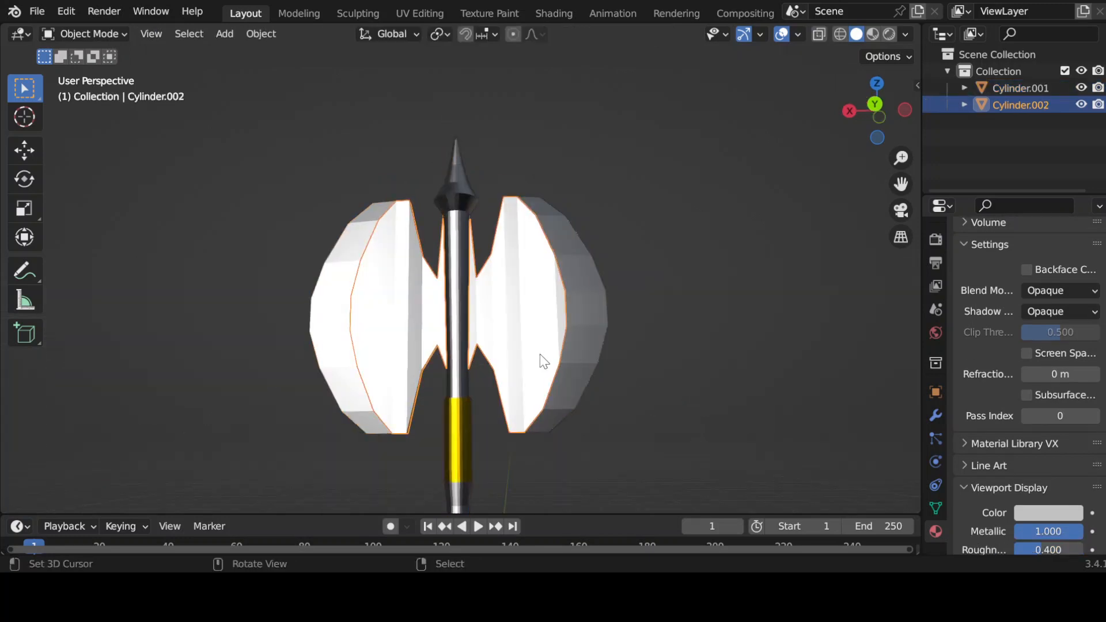
# - Remove the Material.002 slot from the separated blade faces so that they take the golden material
pyautogui.moveTo(538, 365); pyautogui.dragTo(734, 441, button='middle')
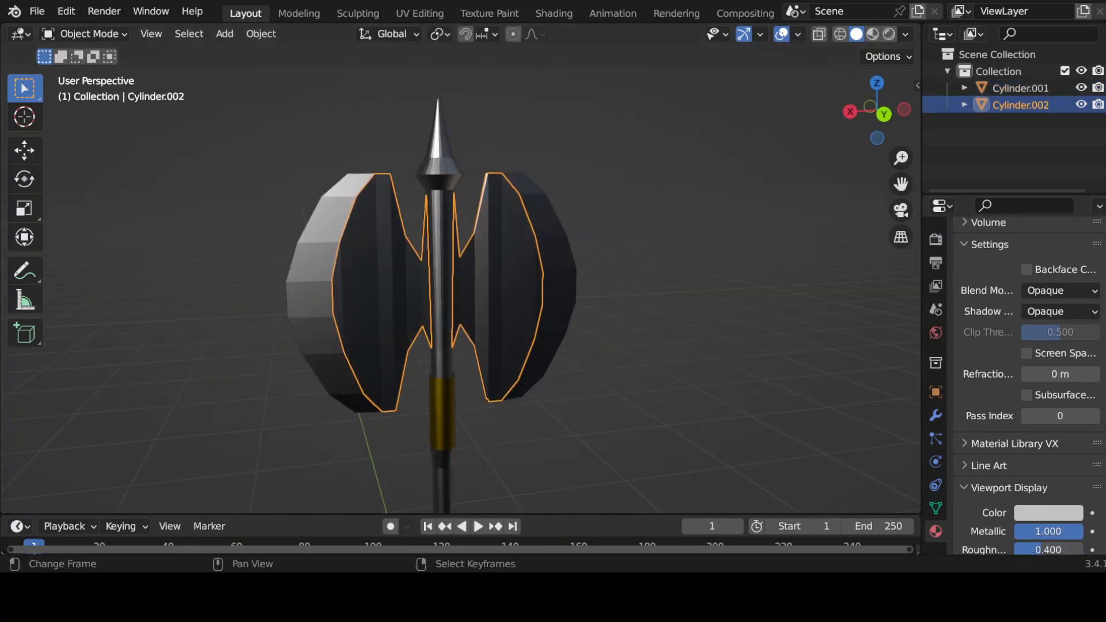
pyautogui.scroll(-2, 1000, 421)
pyautogui.scroll(20, 1026, 443)
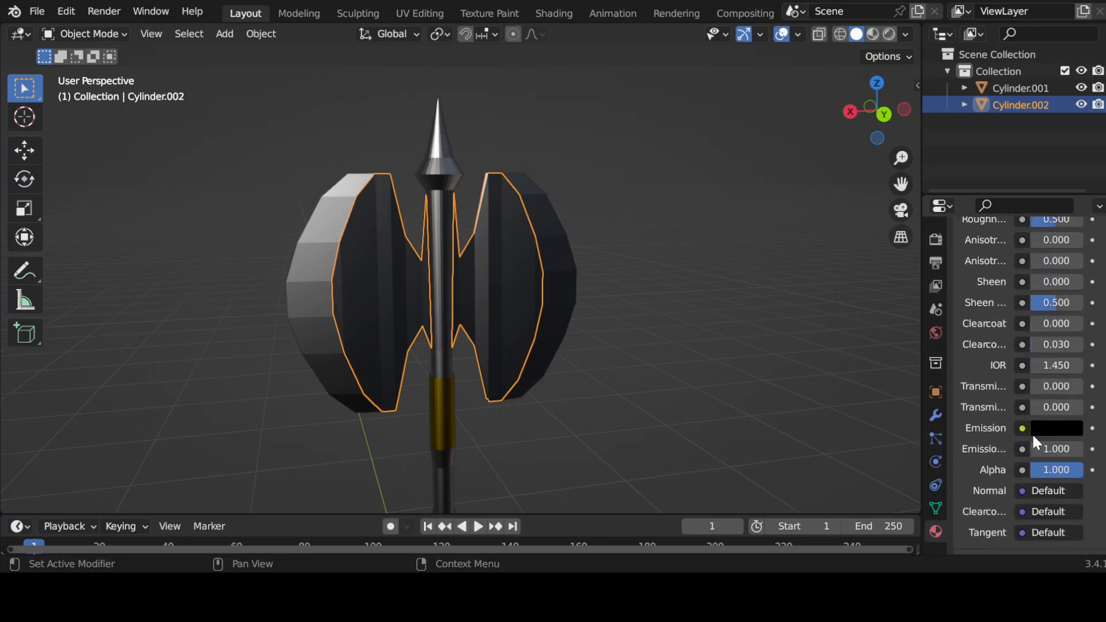
pyautogui.scroll(10, 1057, 439)
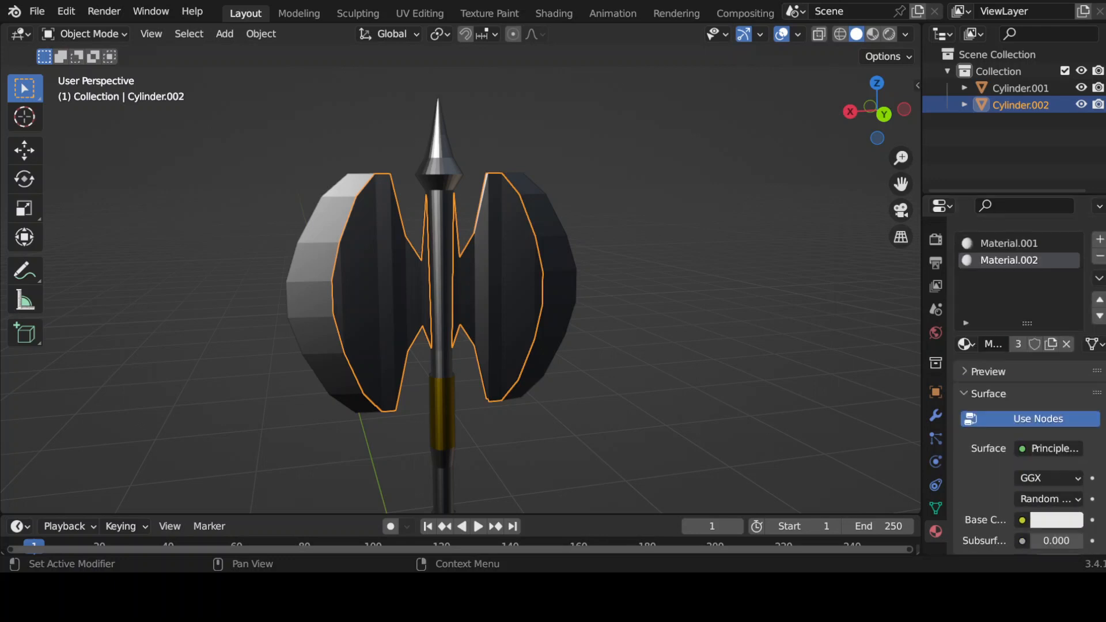
pyautogui.click(1098, 257)
# - Add the main axe body to the selection, join both objects into one, and deselect the result
pyautogui.moveTo(760, 414); pyautogui.dragTo(690, 369, button='middle')
pyautogui.keyDown('shift'); pyautogui.click(600, 319); pyautogui.keyUp('shift')
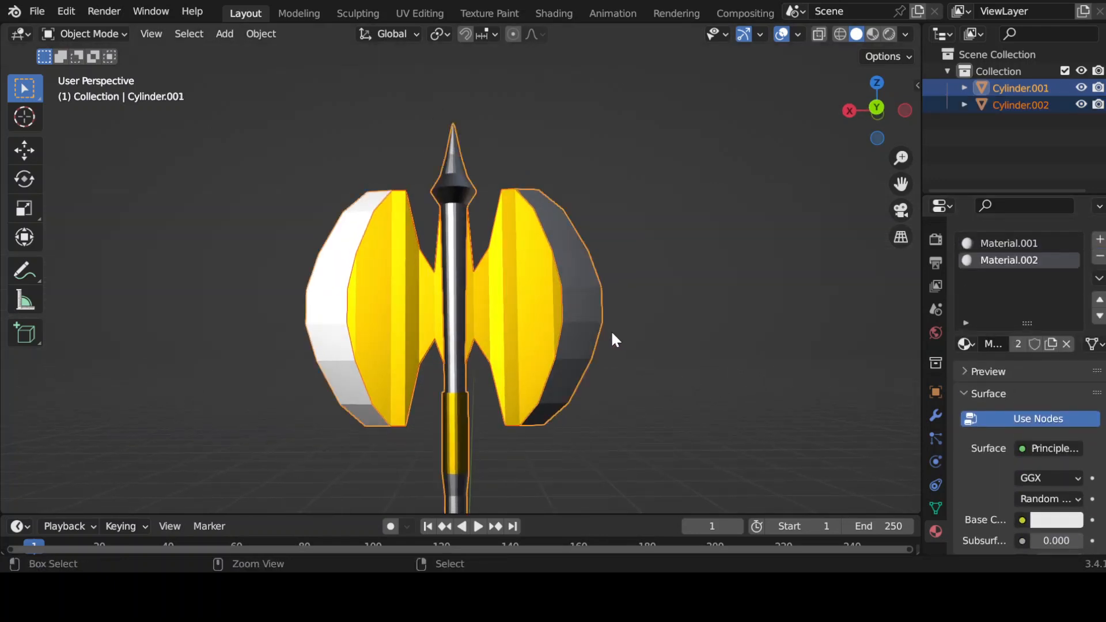
pyautogui.hotkey('ctrl', 'j')
pyautogui.scroll(-4, 617, 340)
pyautogui.moveTo(625, 332); pyautogui.dragTo(689, 400)
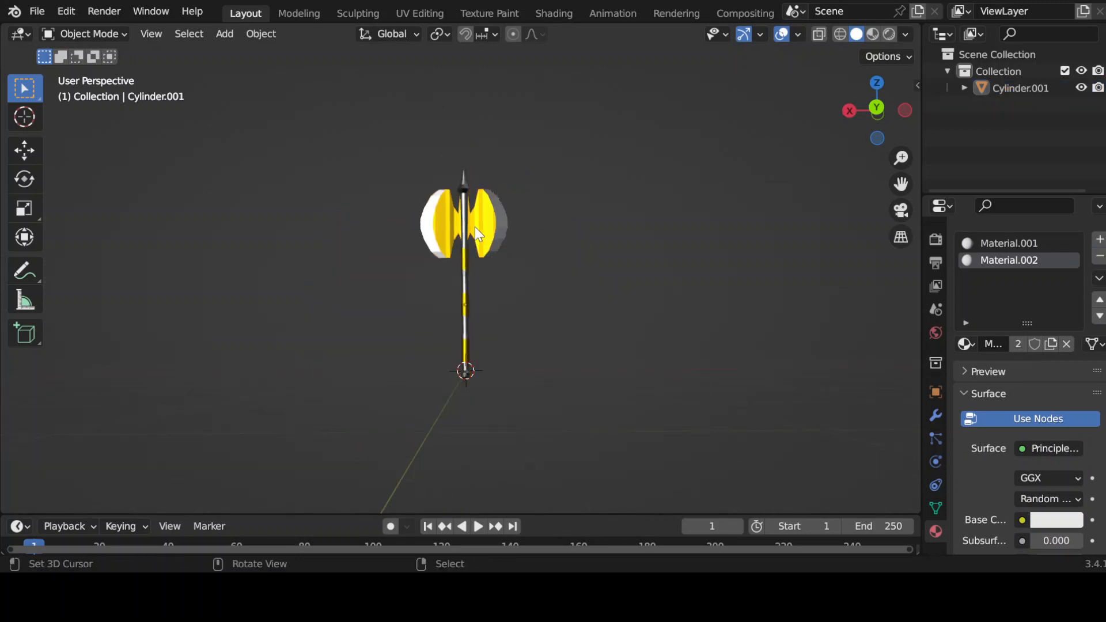
# - Select the joined axe and, in Edit Mode with wireframe shading, select both blades together with their connecting plates
pyautogui.rightClick(475, 226)
pyautogui.press('r')
pyautogui.rightClick(517, 218)
pyautogui.scroll(3, 577, 271)
pyautogui.keyDown('shift'); pyautogui.moveTo(581, 276); pyautogui.dragTo(582, 367, button='middle'); pyautogui.keyUp('shift')
pyautogui.moveTo(582, 367); pyautogui.dragTo(580, 362, button='middle')
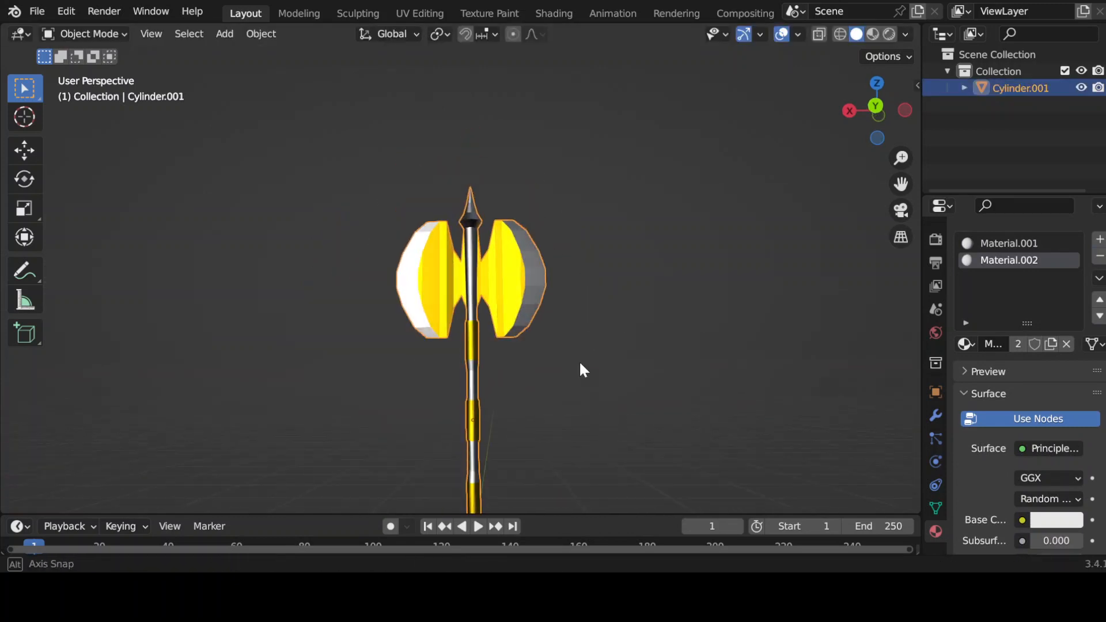
pyautogui.press('Tab')
pyautogui.scroll(2, 579, 380)
pyautogui.click(842, 37)
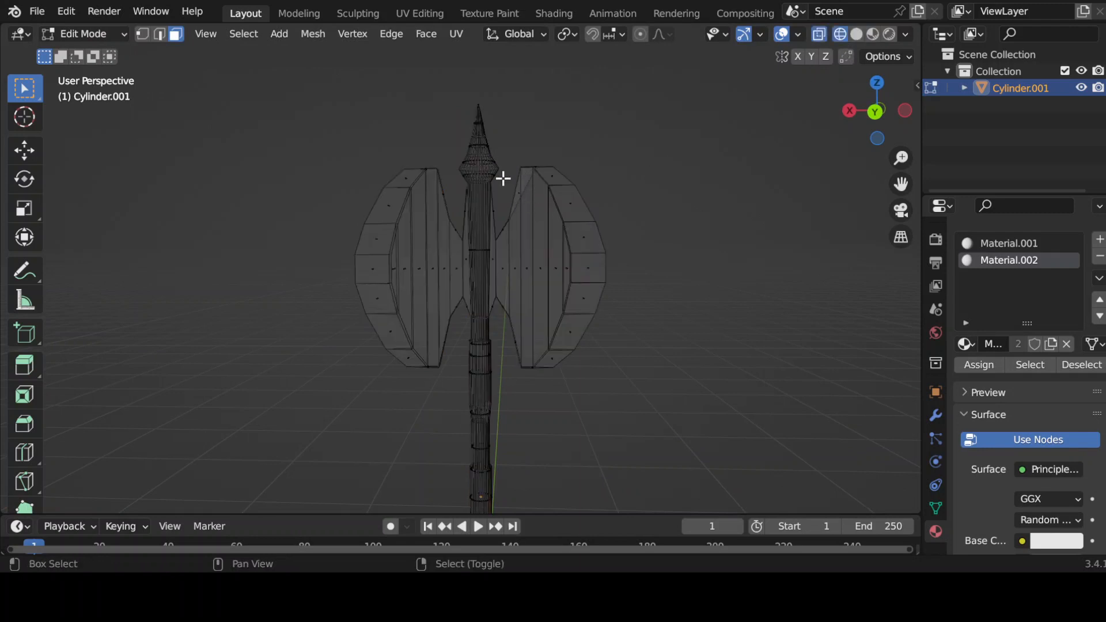
pyautogui.moveTo(497, 186); pyautogui.dragTo(640, 382)
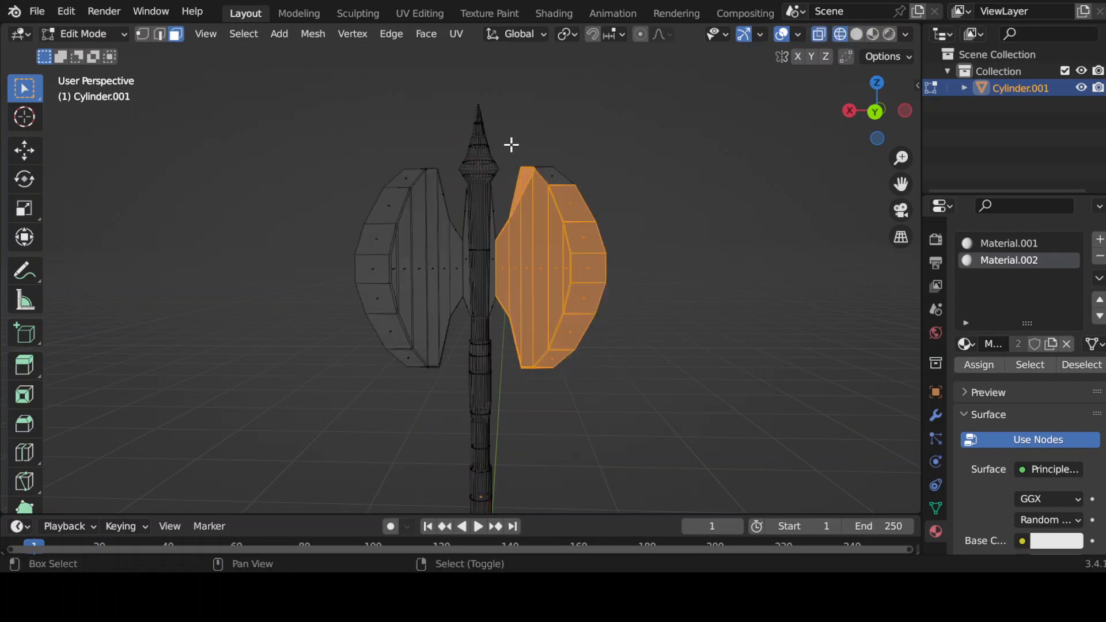
pyautogui.keyDown('shift'); pyautogui.moveTo(330, 136); pyautogui.dragTo(458, 397); pyautogui.keyUp('shift')
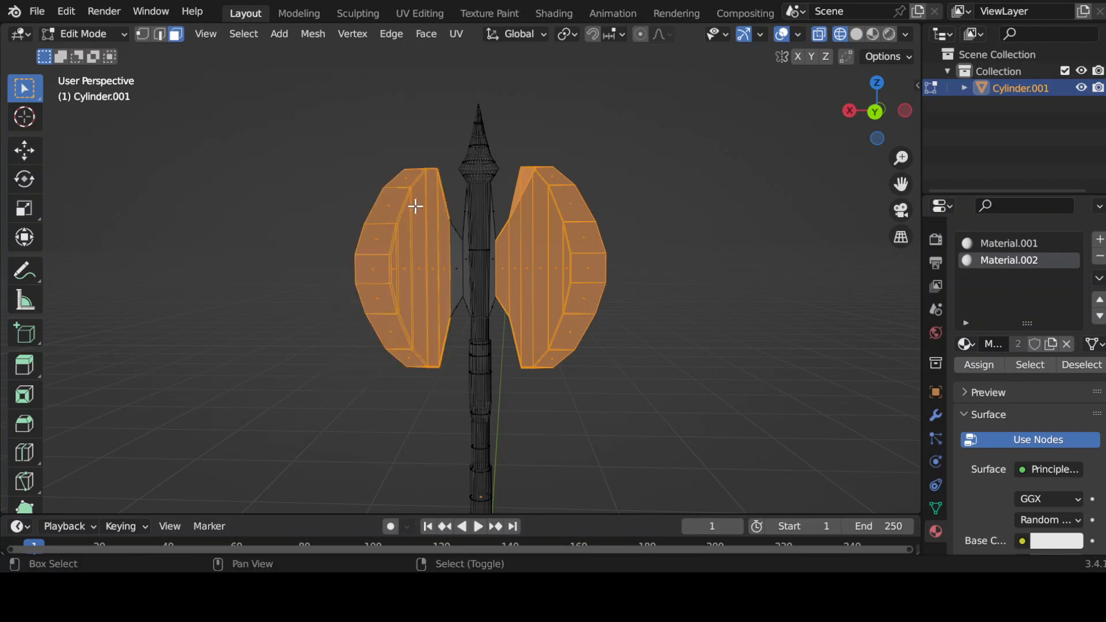
pyautogui.keyDown('shift'); pyautogui.moveTo(415, 206); pyautogui.dragTo(462, 321); pyautogui.keyUp('shift')
# - Shorten both blades along Z, raise them slightly along the staff, and return to Object Mode with solid shading
pyautogui.press('s')
pyautogui.press('z')
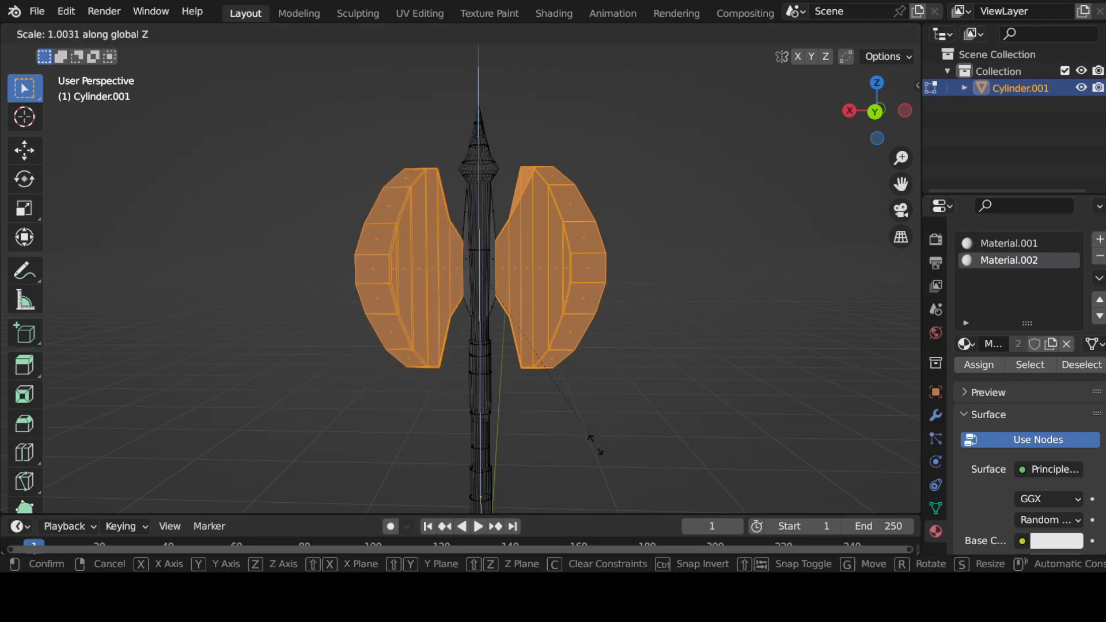
pyautogui.click(563, 401)
pyautogui.press('g')
pyautogui.press('z')
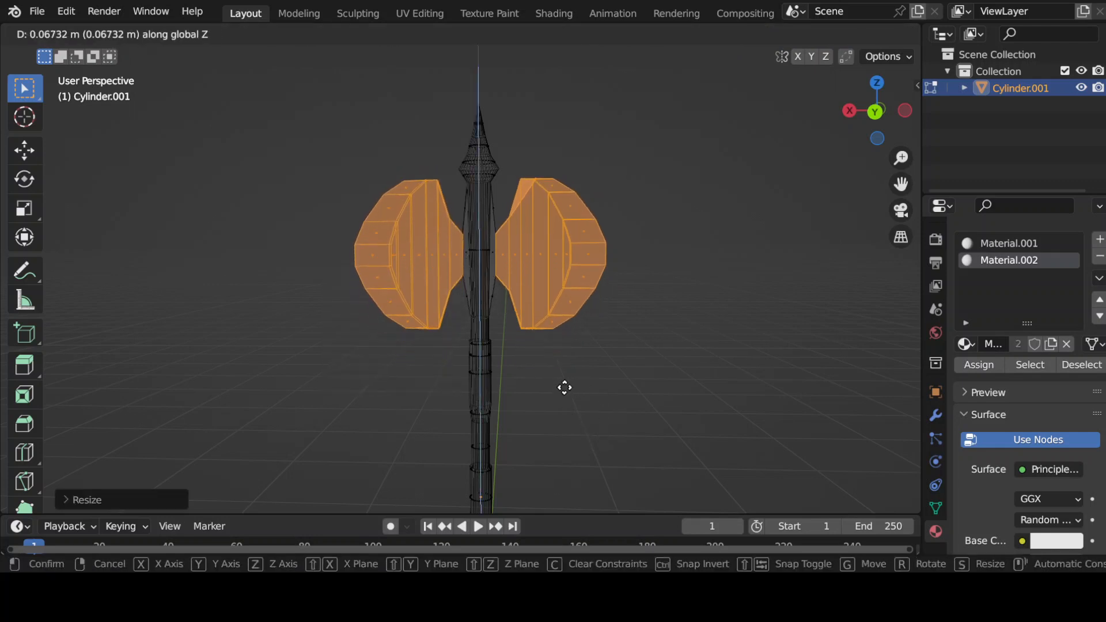
pyautogui.click(563, 382)
pyautogui.click(857, 34)
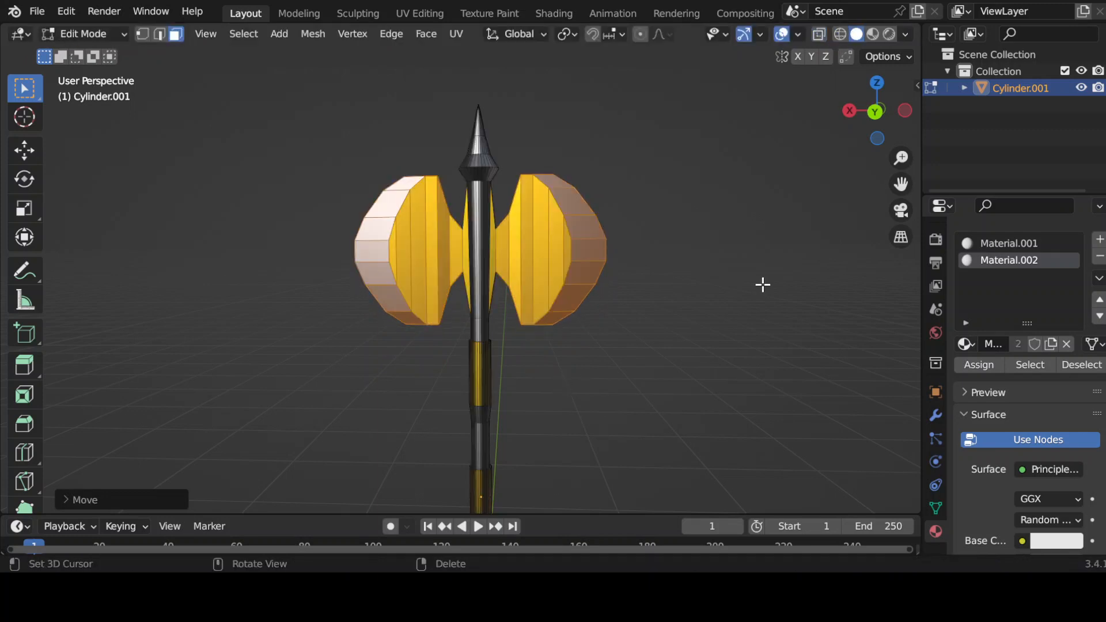
pyautogui.scroll(-6, 763, 284)
pyautogui.press('Tab')
pyautogui.scroll(4, 627, 383)
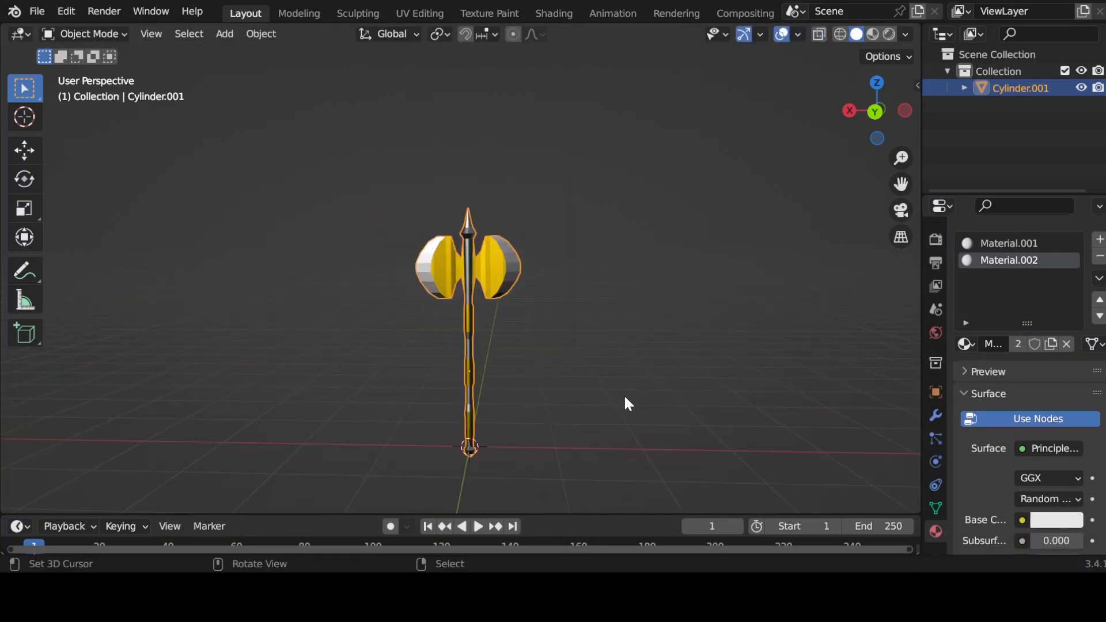
pyautogui.scroll(2, 576, 346)
pyautogui.moveTo(594, 346); pyautogui.dragTo(223, 346, button='middle')
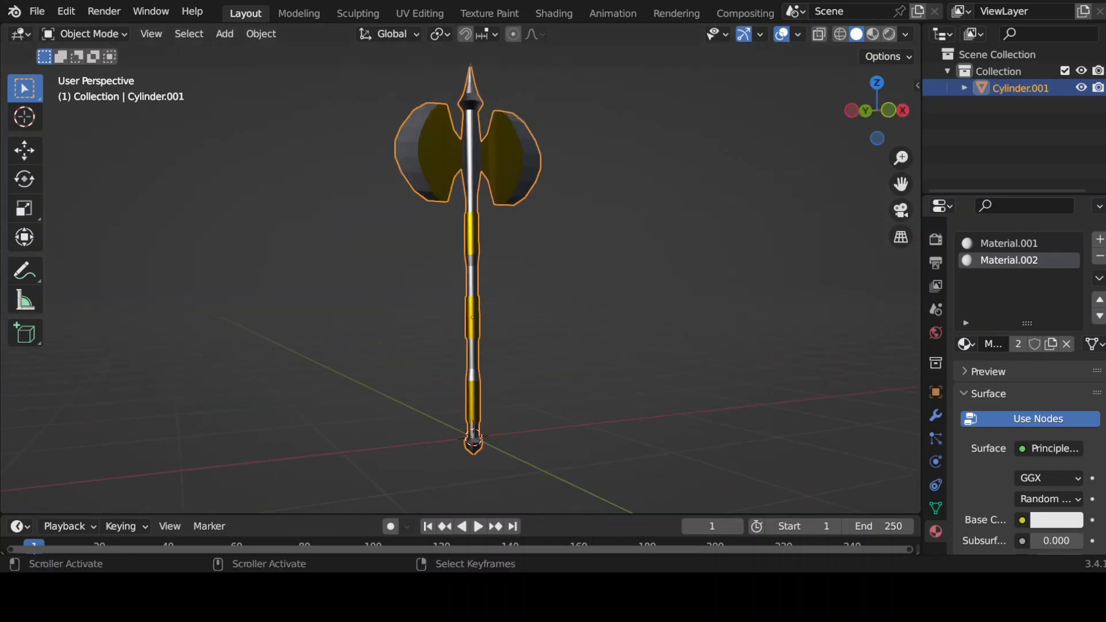